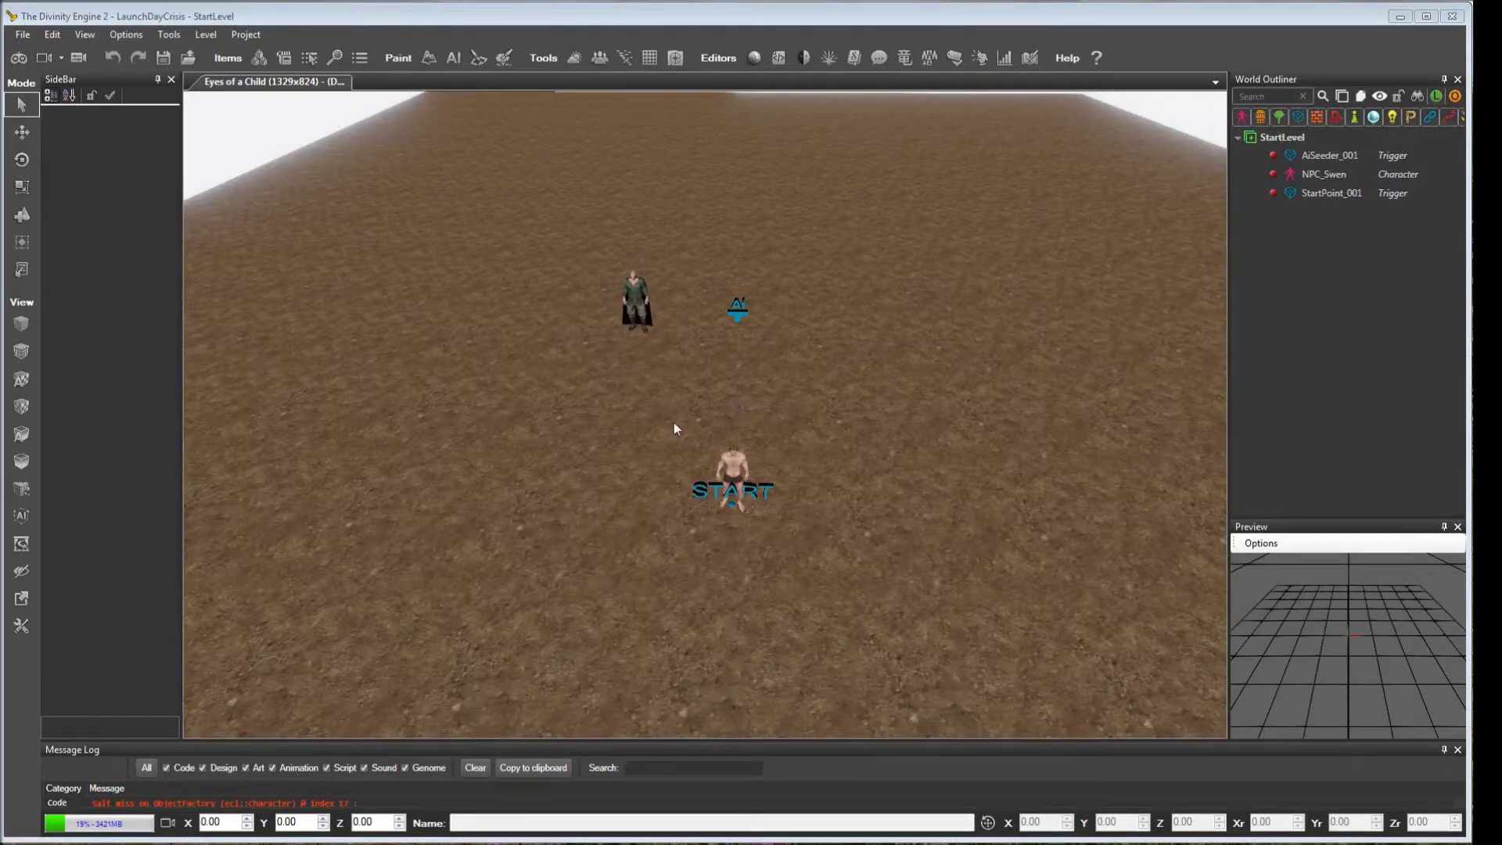
# Open the Journal Editor and bring up the Quest Categories of the LaunchDayCrisis project.
pyautogui.moveTo(684, 431); pyautogui.dragTo(698, 446, button='middle')
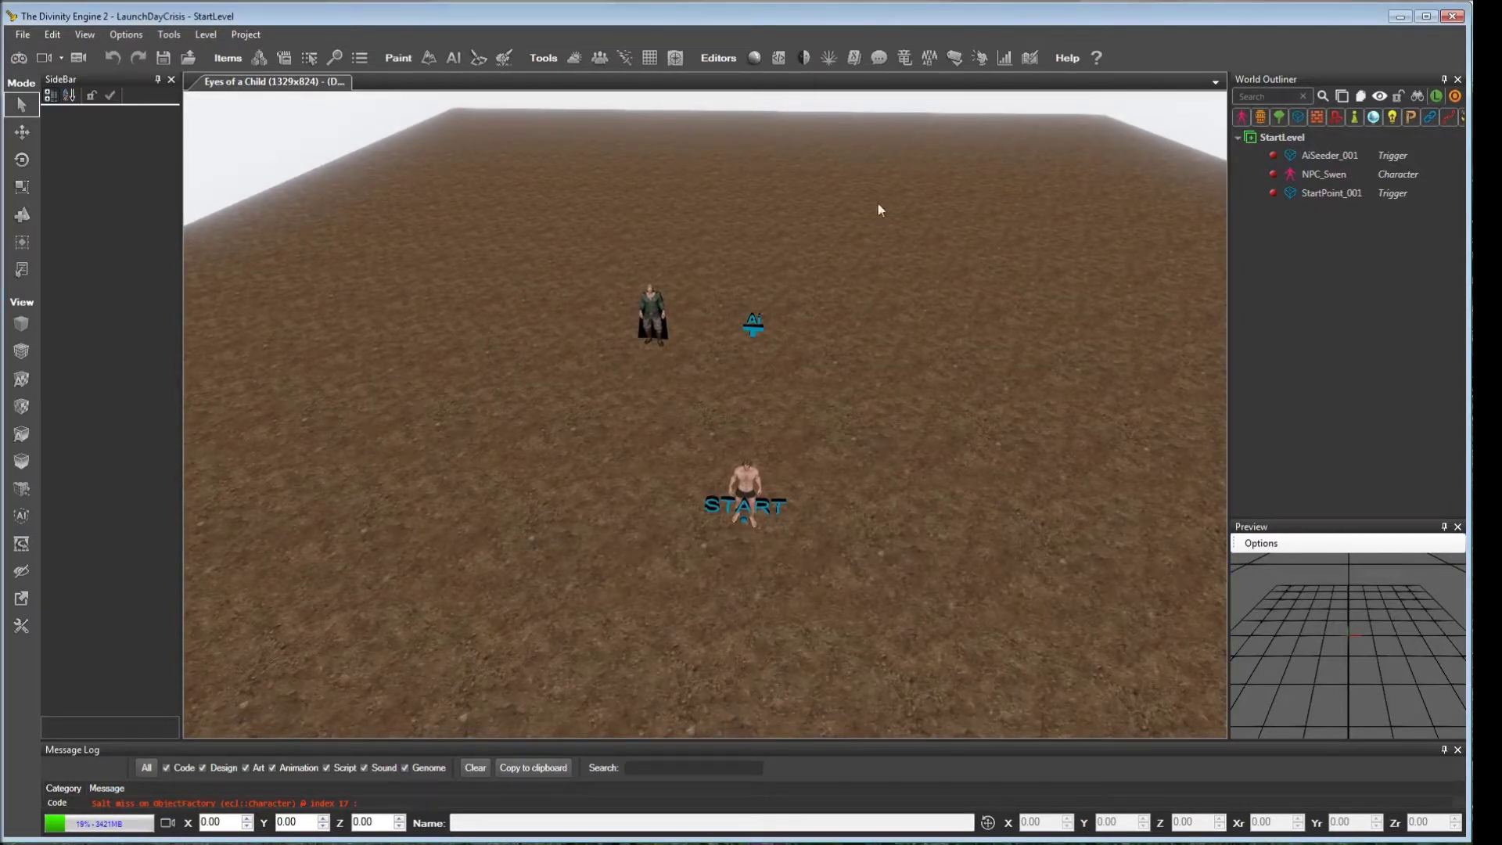
pyautogui.click(1032, 61)
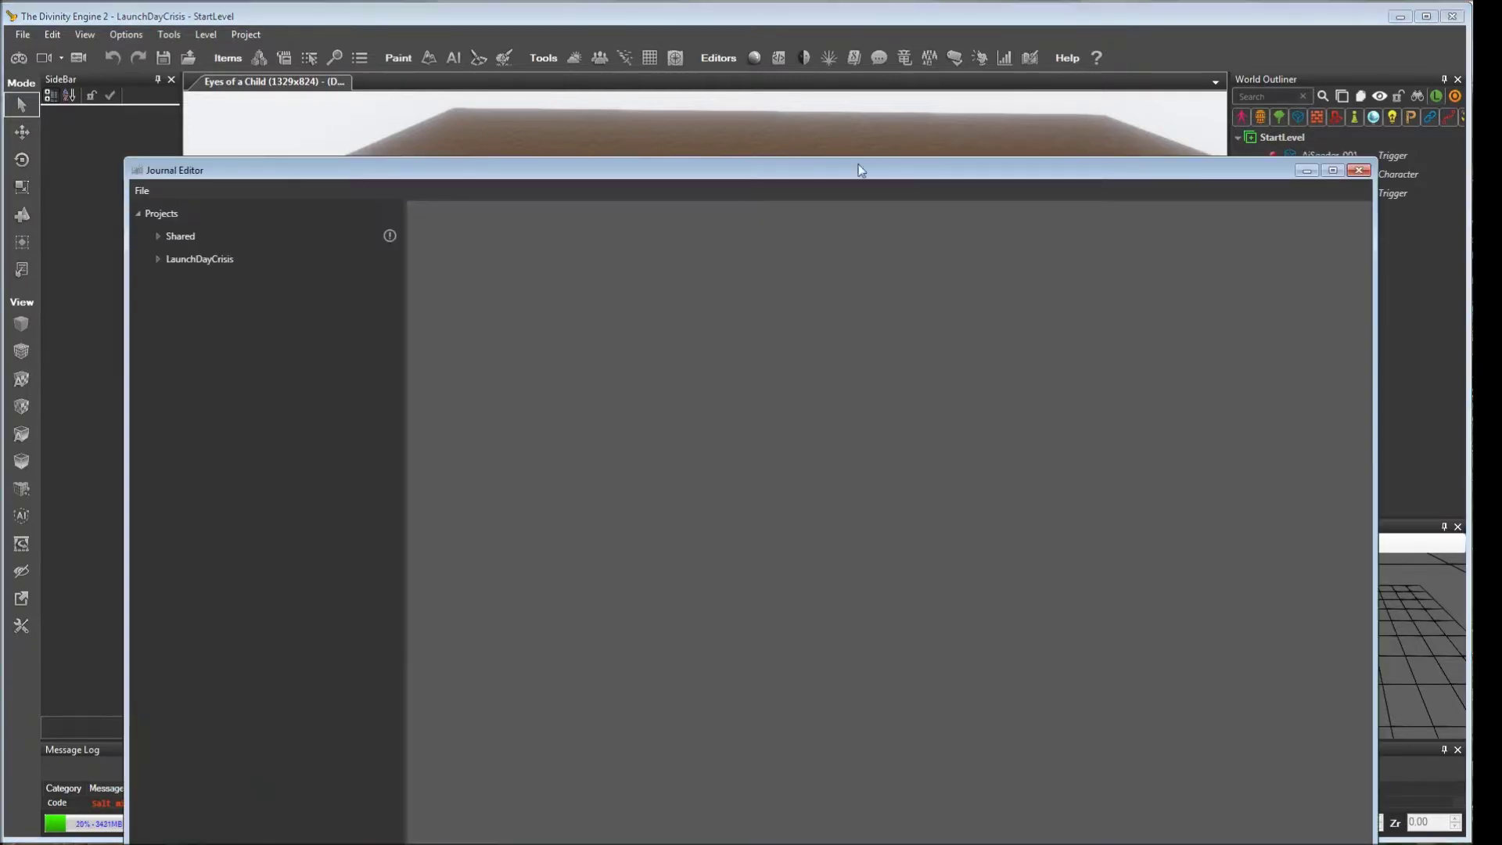
pyautogui.moveTo(818, 169); pyautogui.dragTo(795, 70)
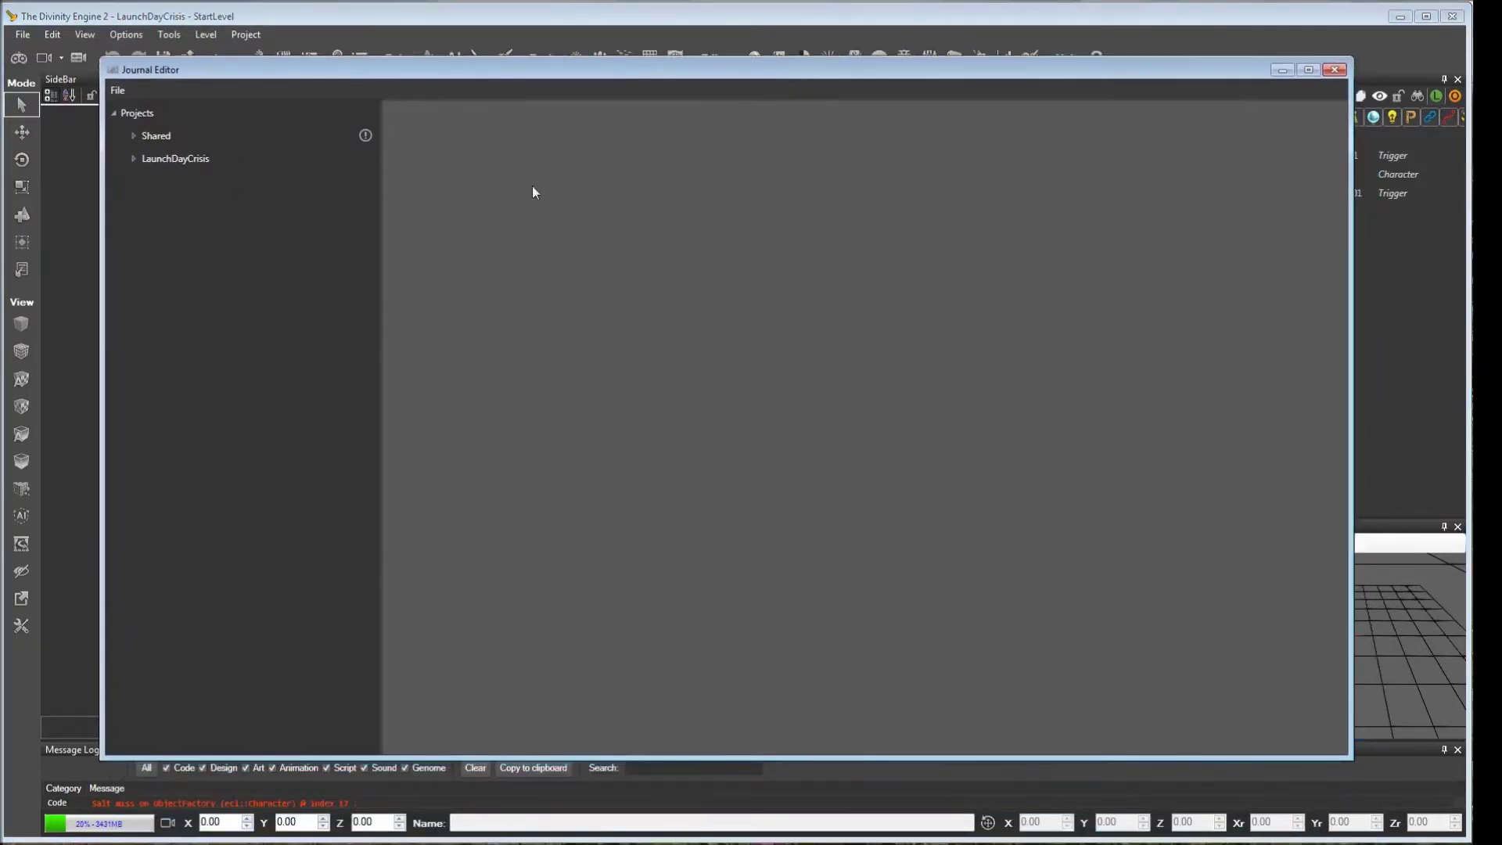
pyautogui.click(144, 221)
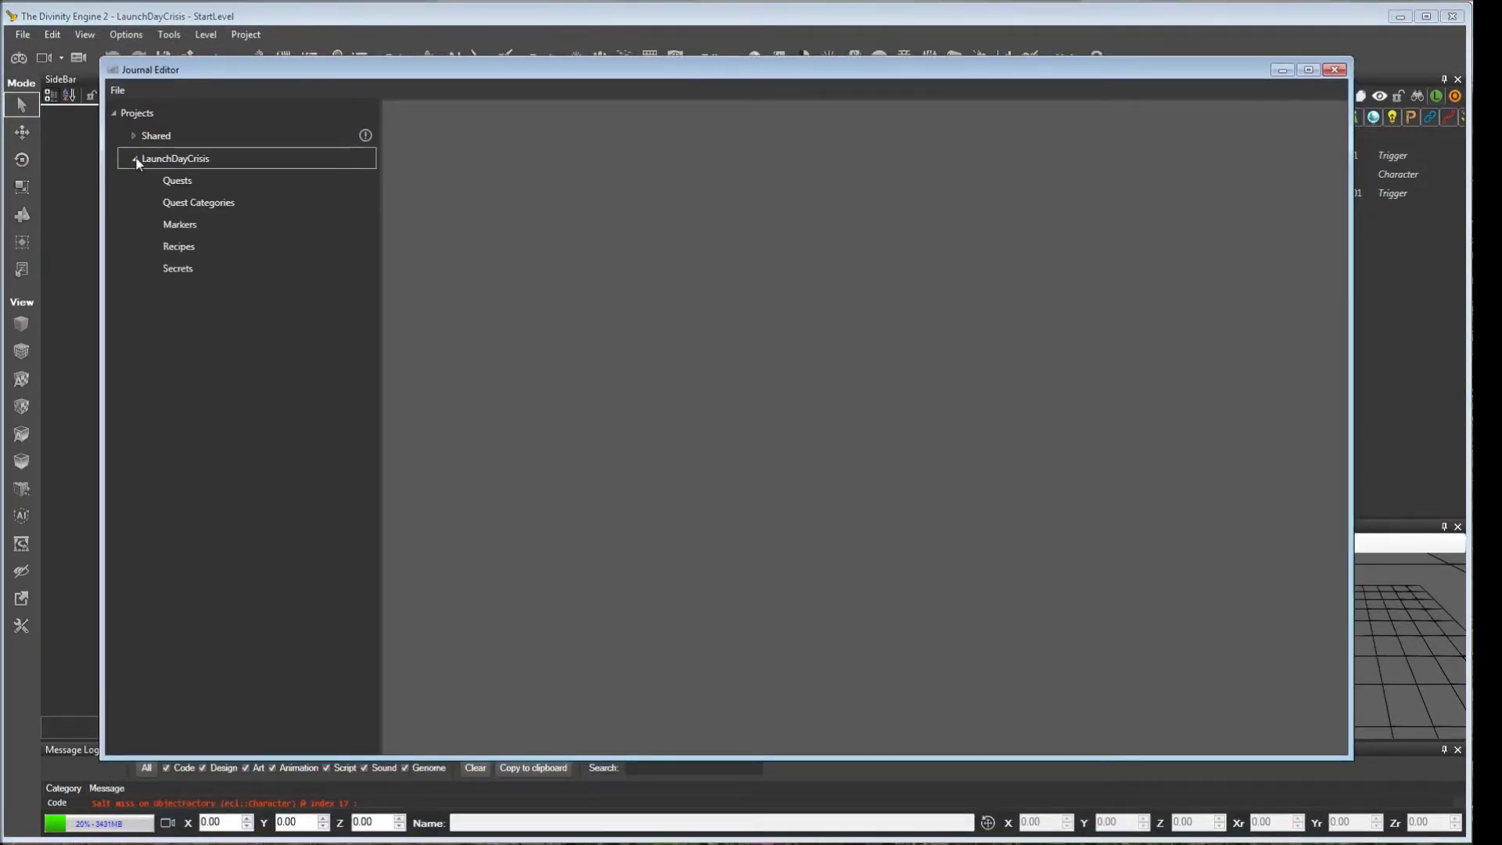
pyautogui.click(138, 200)
pyautogui.click(130, 225)
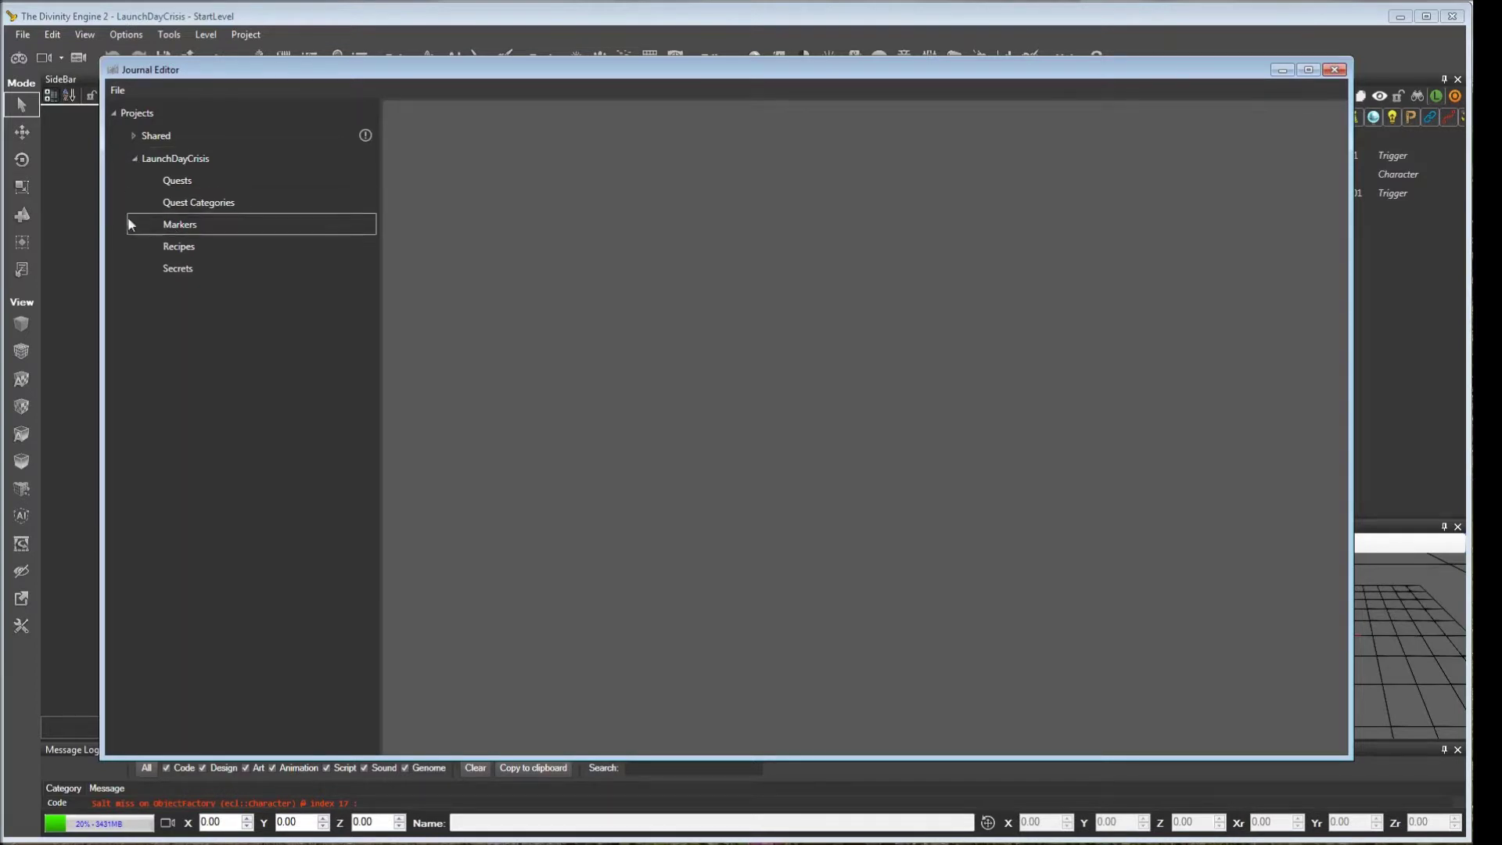
pyautogui.doubleClick(209, 204)
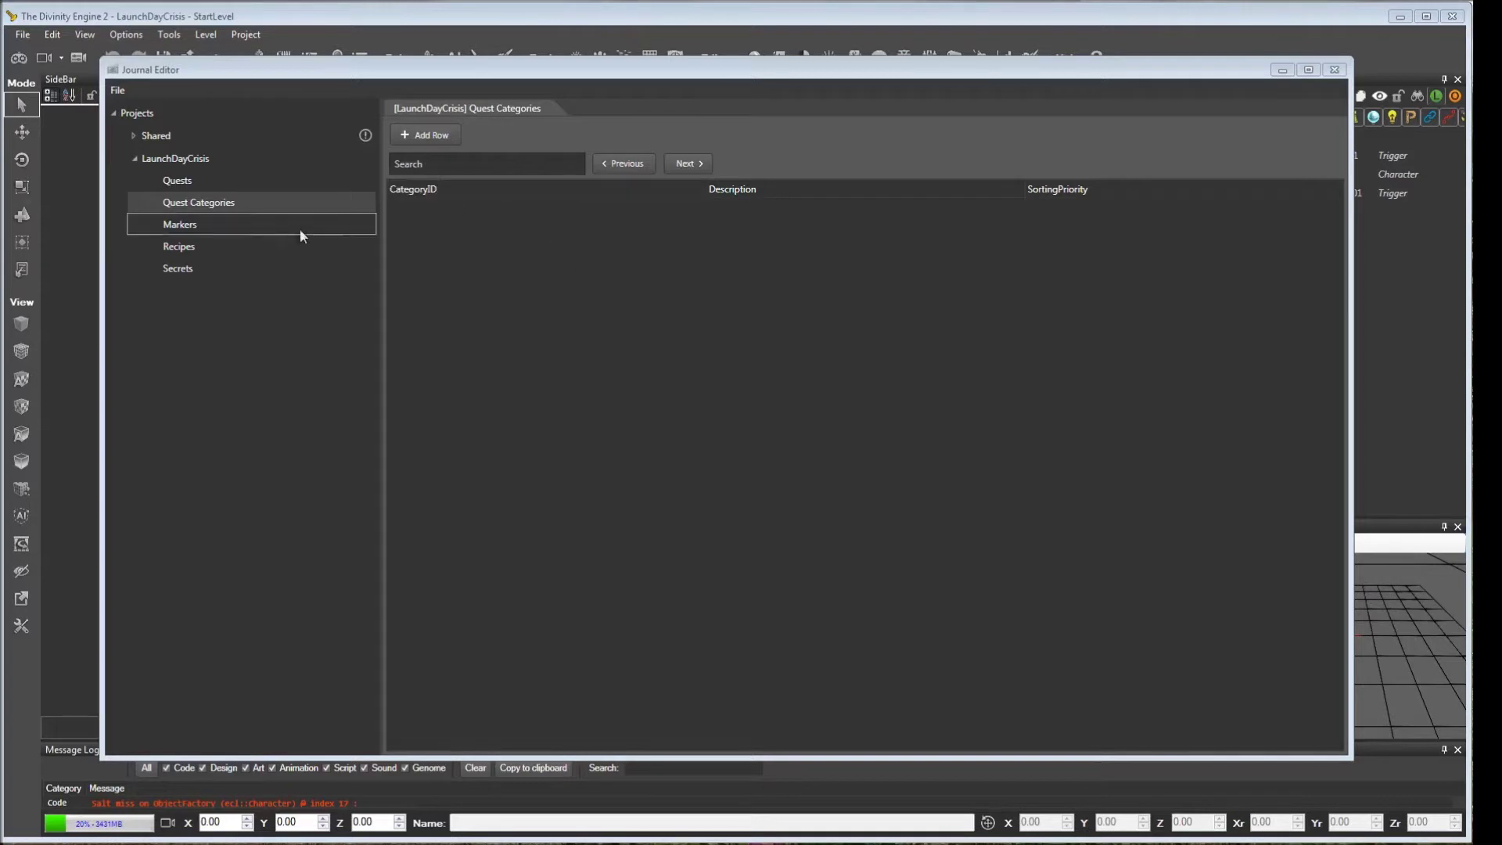
# Add a quest category with the CategoryID LDC_Main_Quest and the description "Main Quest".
pyautogui.click(443, 134)
pyautogui.click(480, 205)
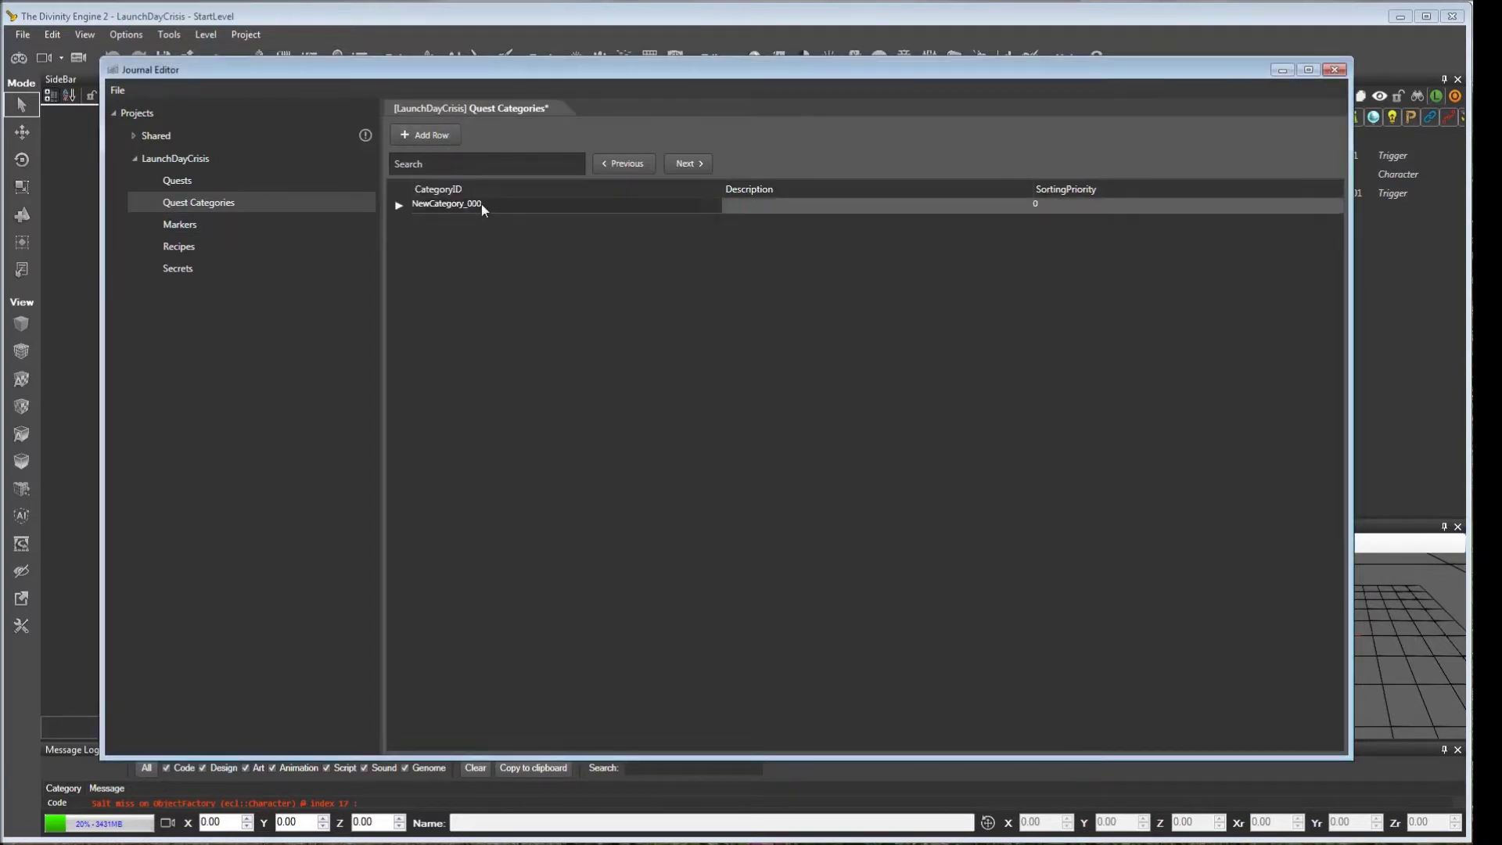
pyautogui.click(481, 203)
pyautogui.moveTo(480, 205); pyautogui.dragTo(442, 207)
pyautogui.write('LDC_Main_Quest')
pyautogui.click(752, 207)
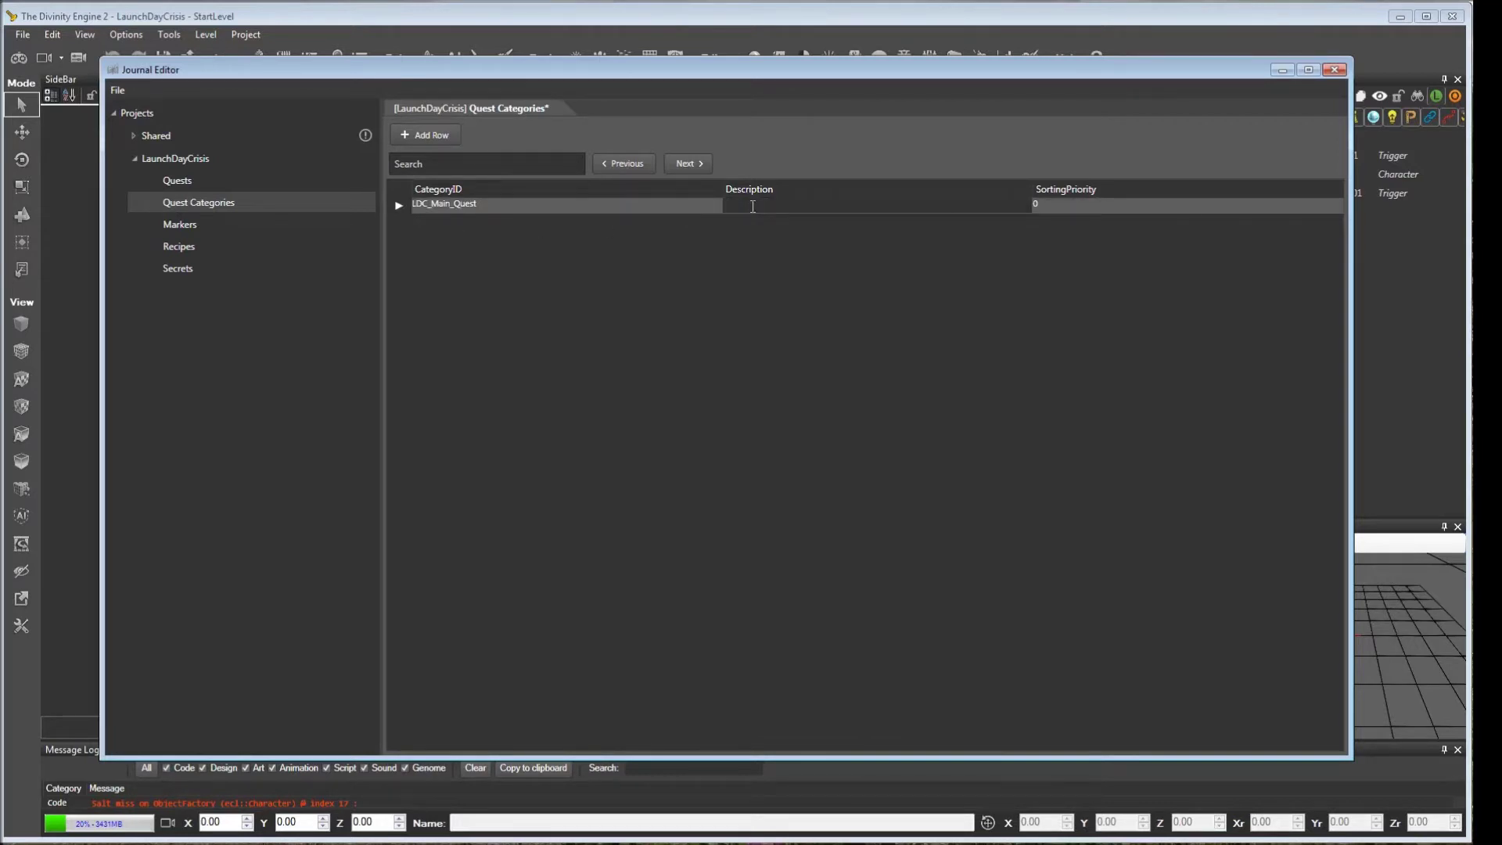
pyautogui.write('Main Quest')
pyautogui.click(952, 247)
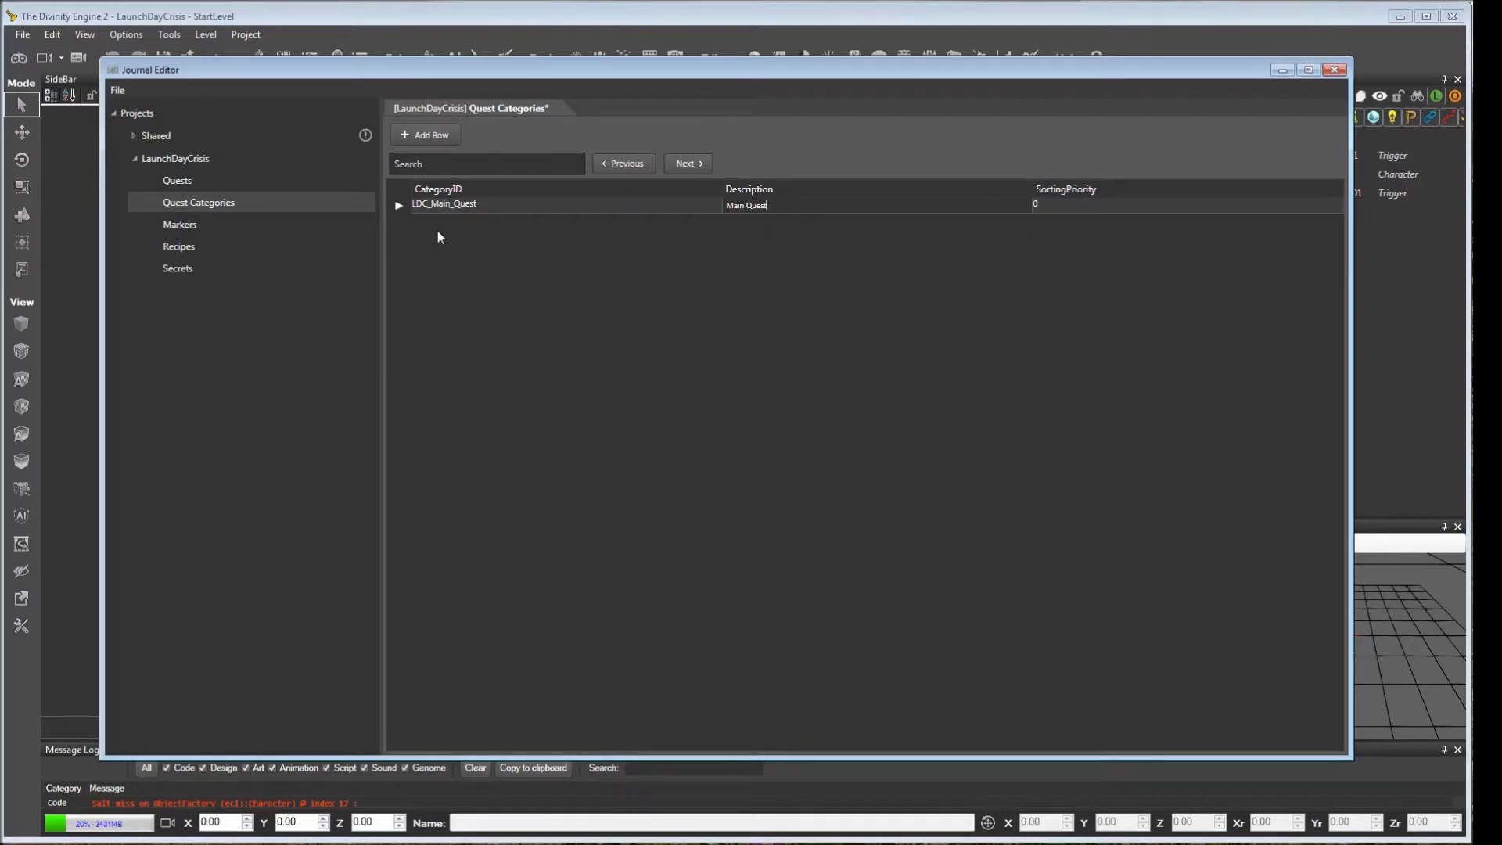
# Add a second quest category with the CategoryID Companions and delete that row again.
pyautogui.click(432, 139)
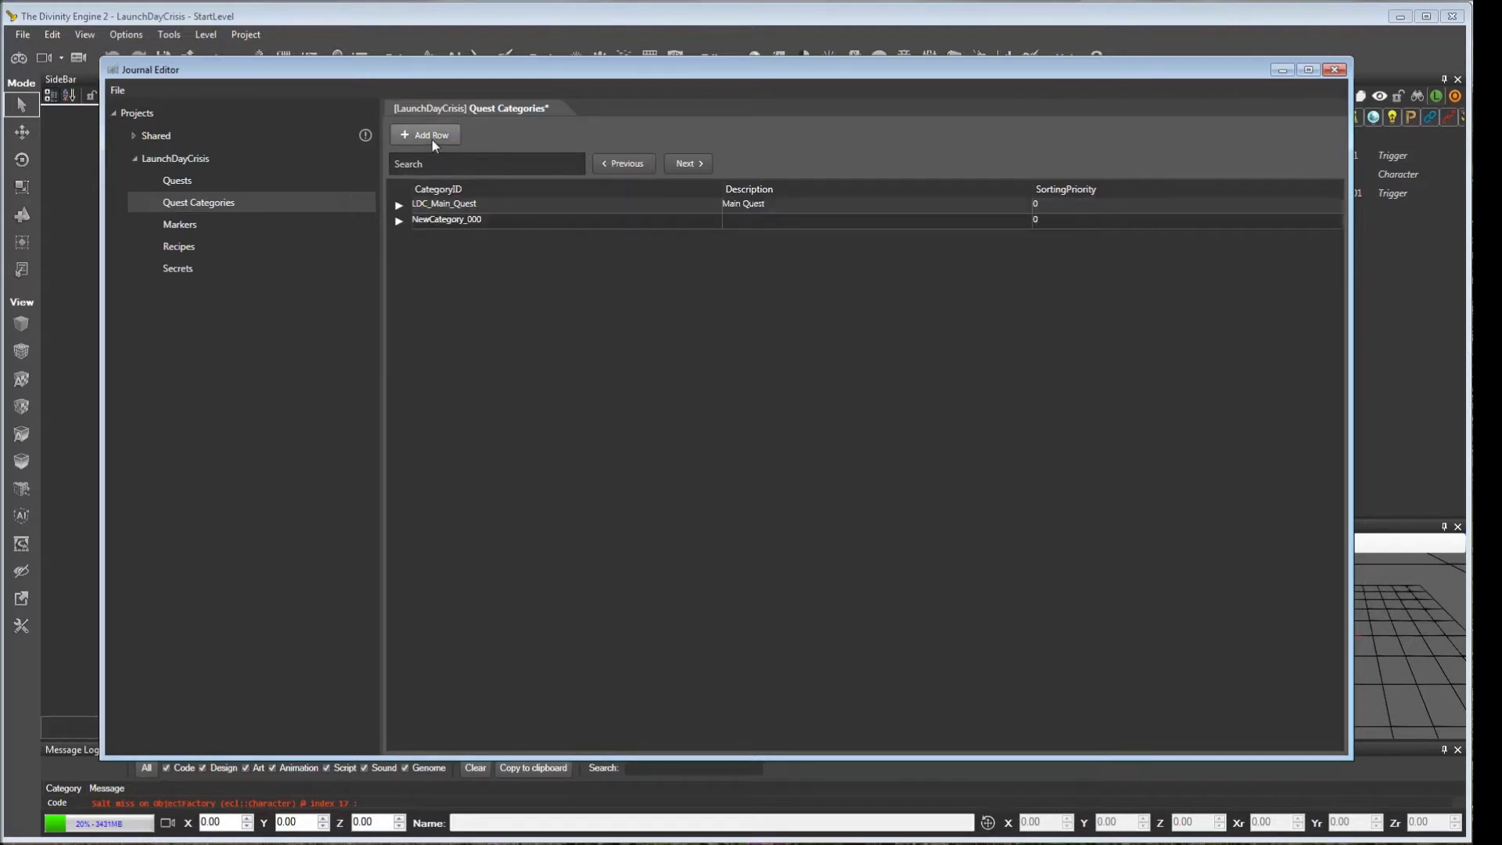
pyautogui.click(489, 222)
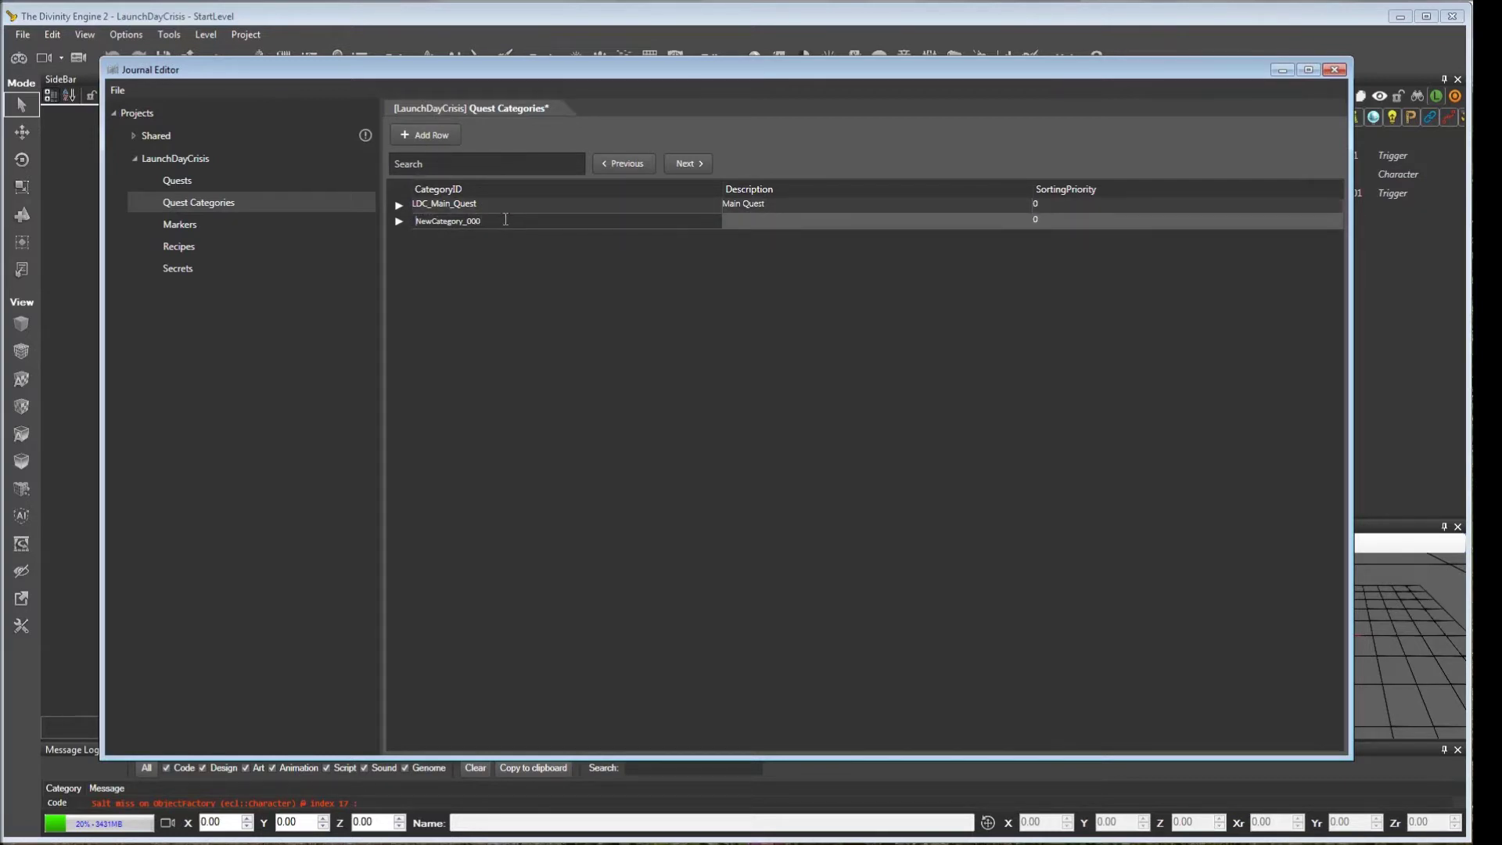
pyautogui.doubleClick(505, 220)
pyautogui.write('Companions')
pyautogui.click(532, 241)
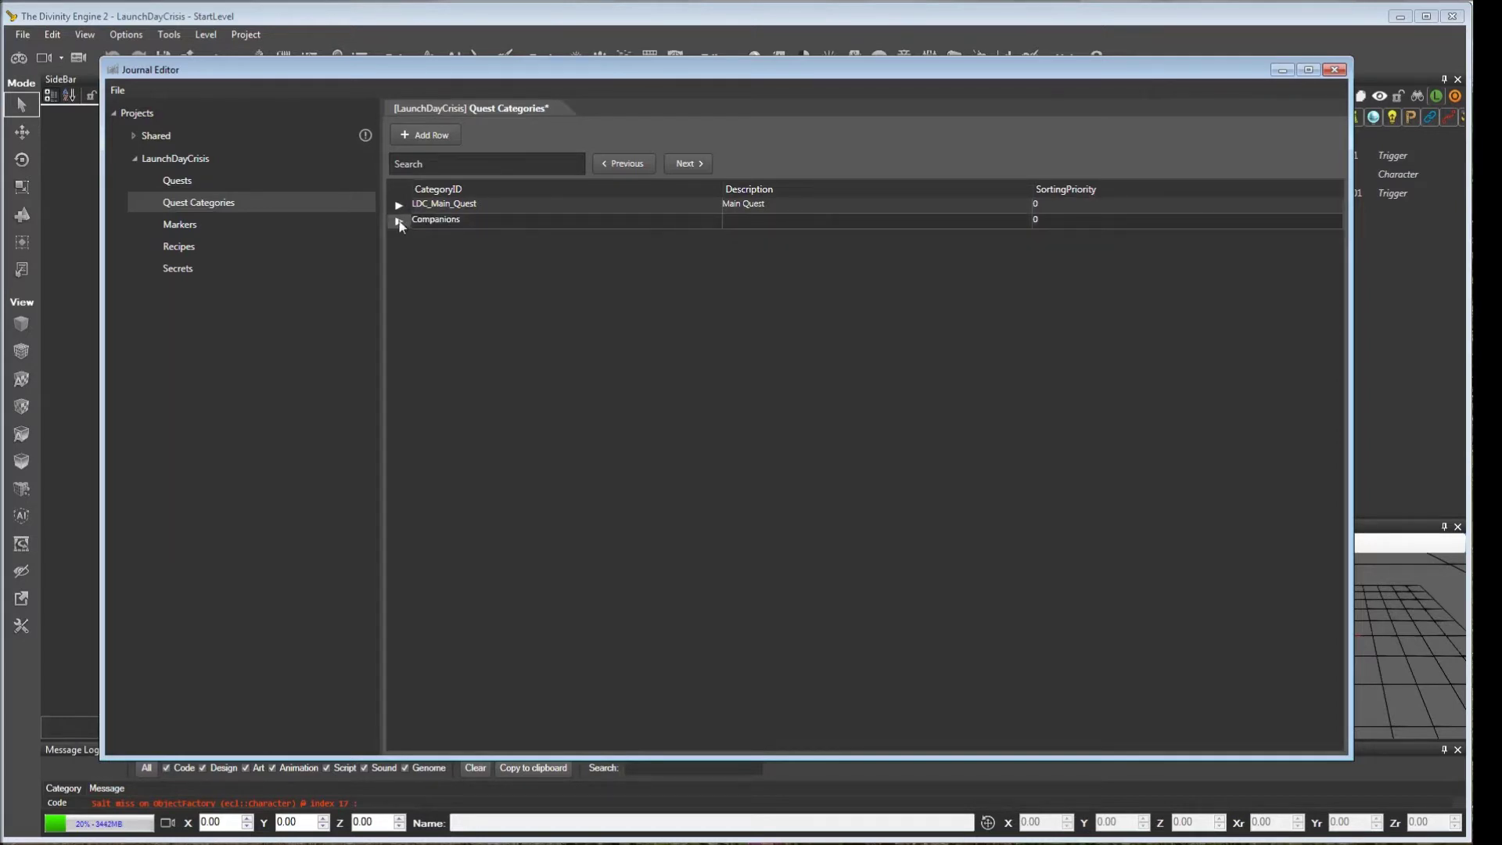
pyautogui.press('Delete')
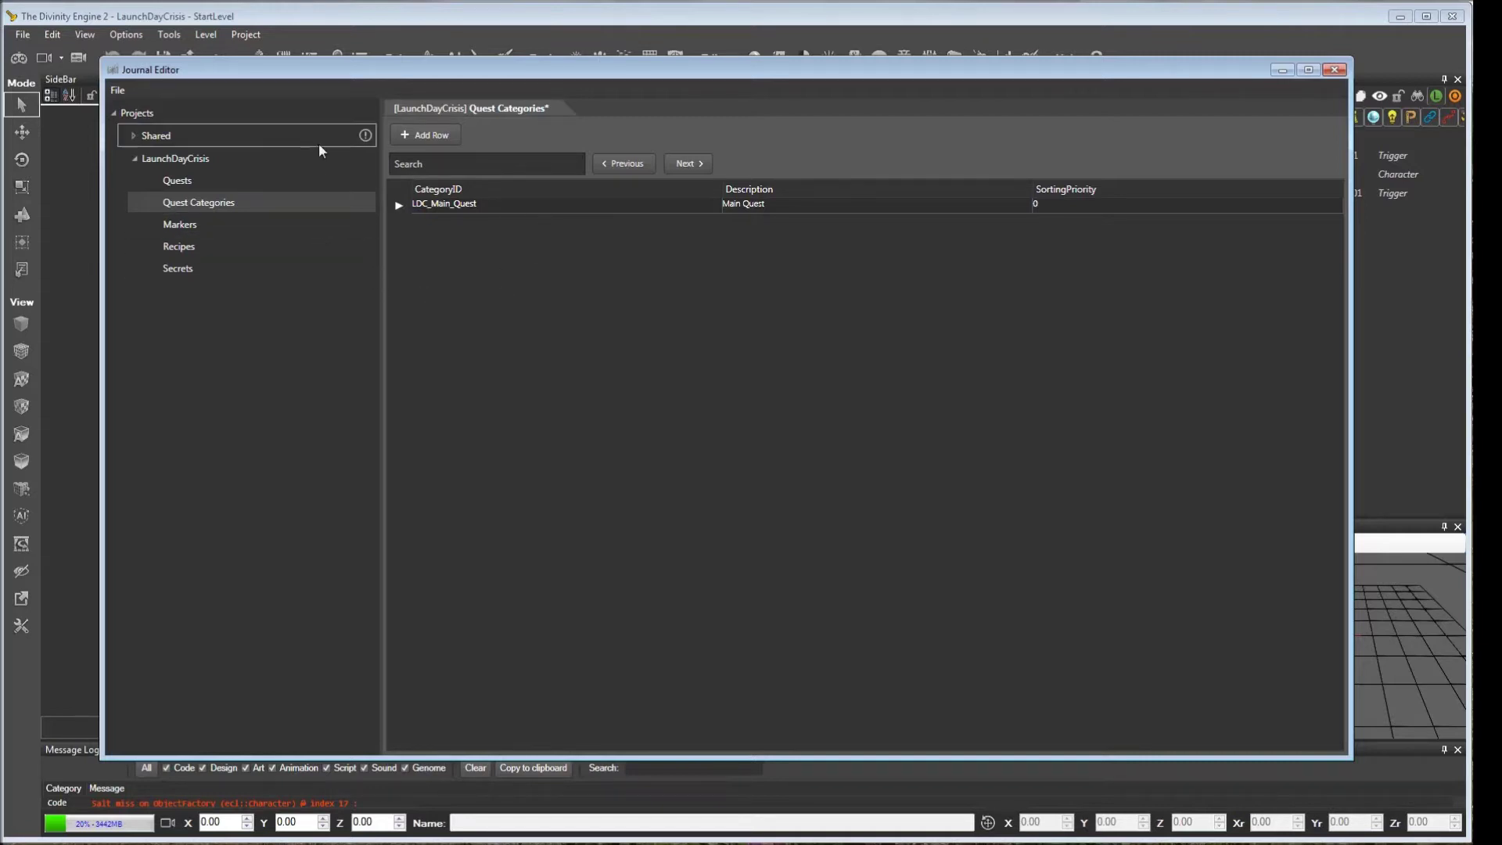
# Save the quest categories and add a new quest under NewCategory_000 in the LaunchDayCrisis quests.
pyautogui.click(117, 90)
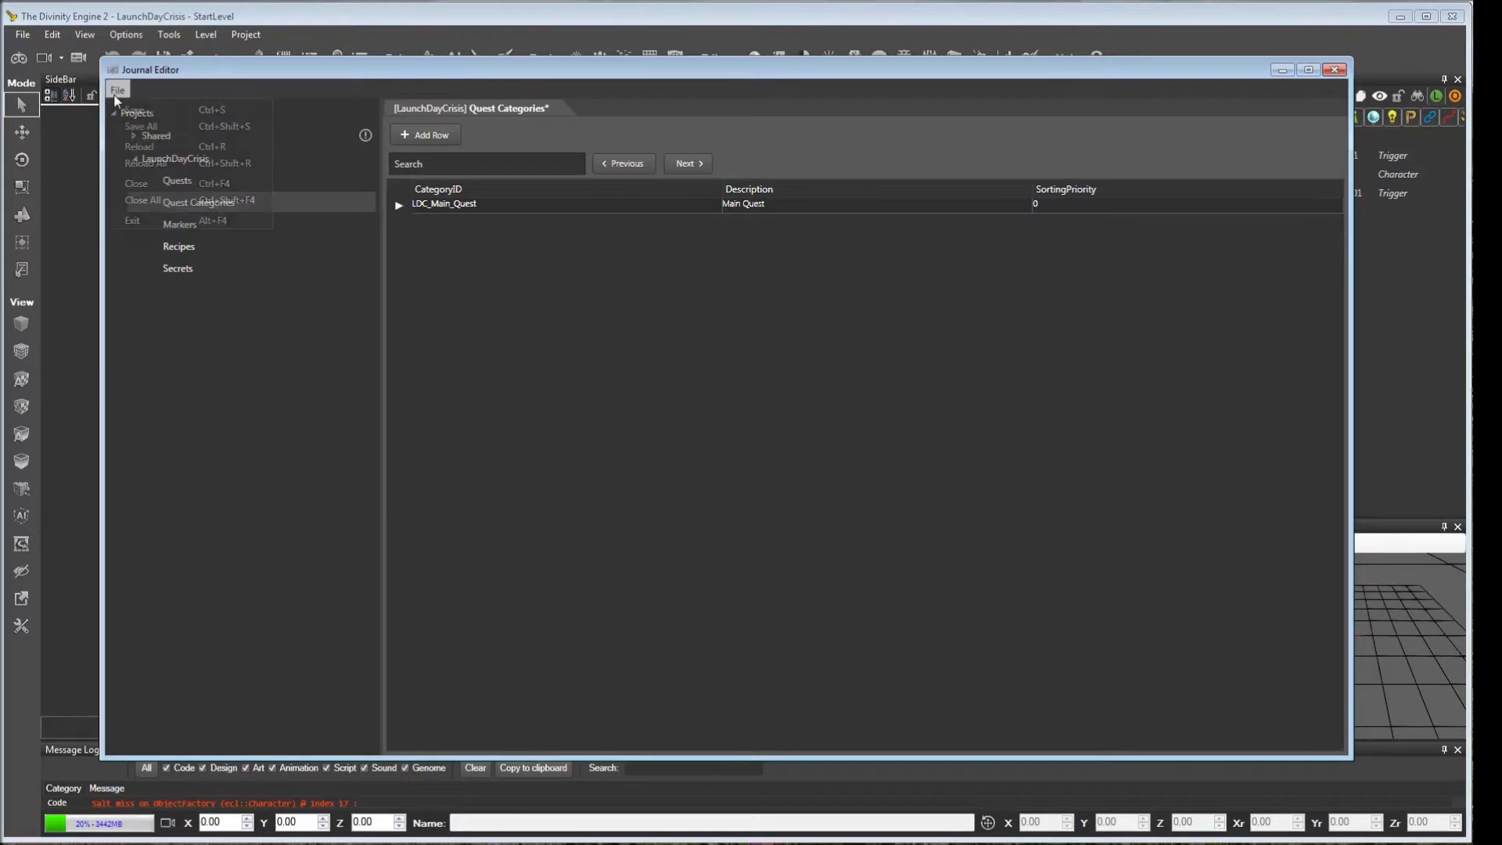
pyautogui.click(130, 116)
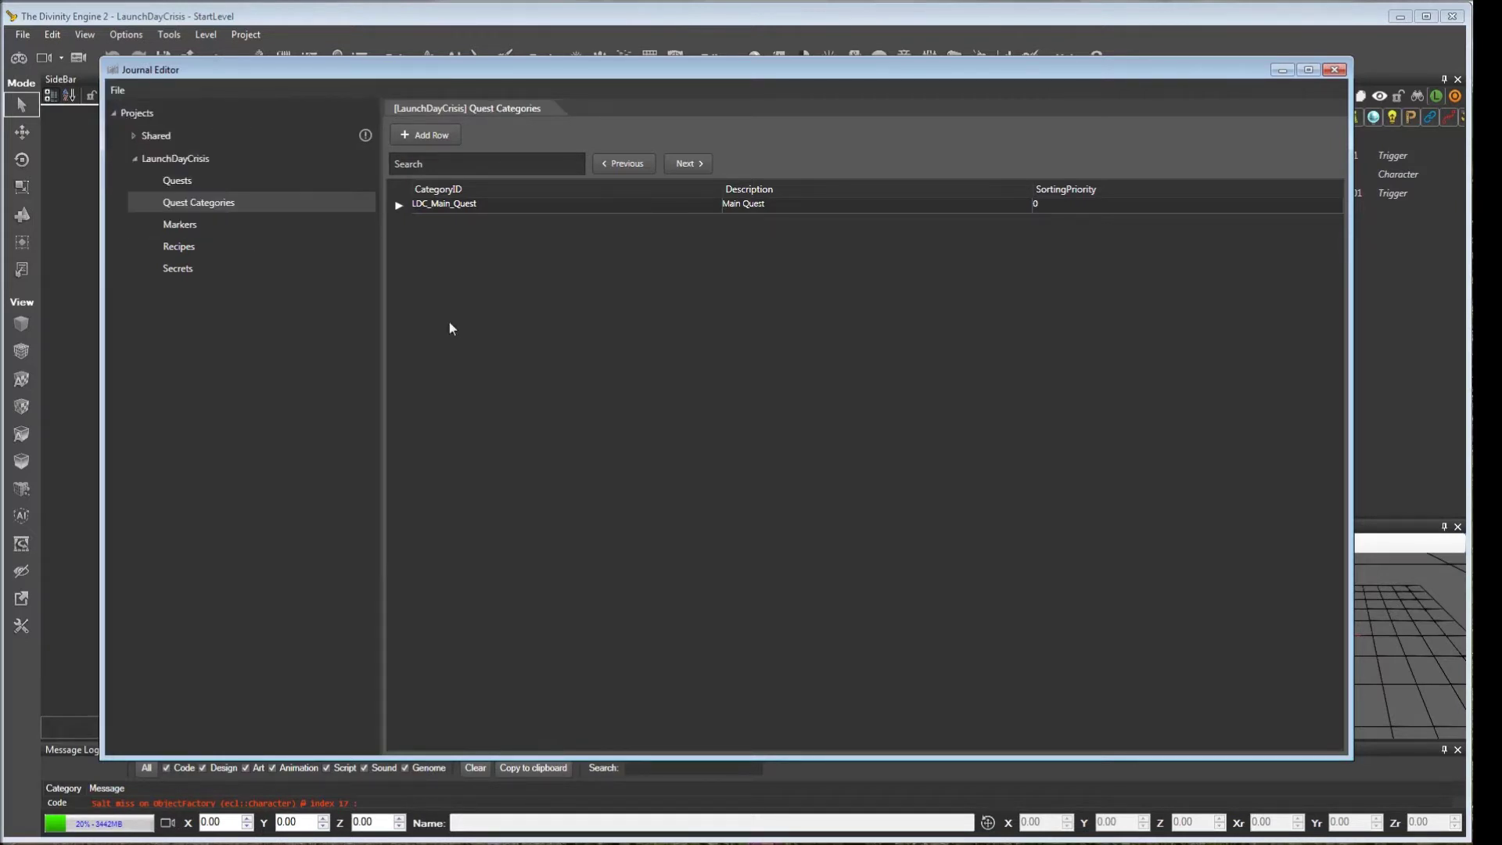
pyautogui.click(198, 184)
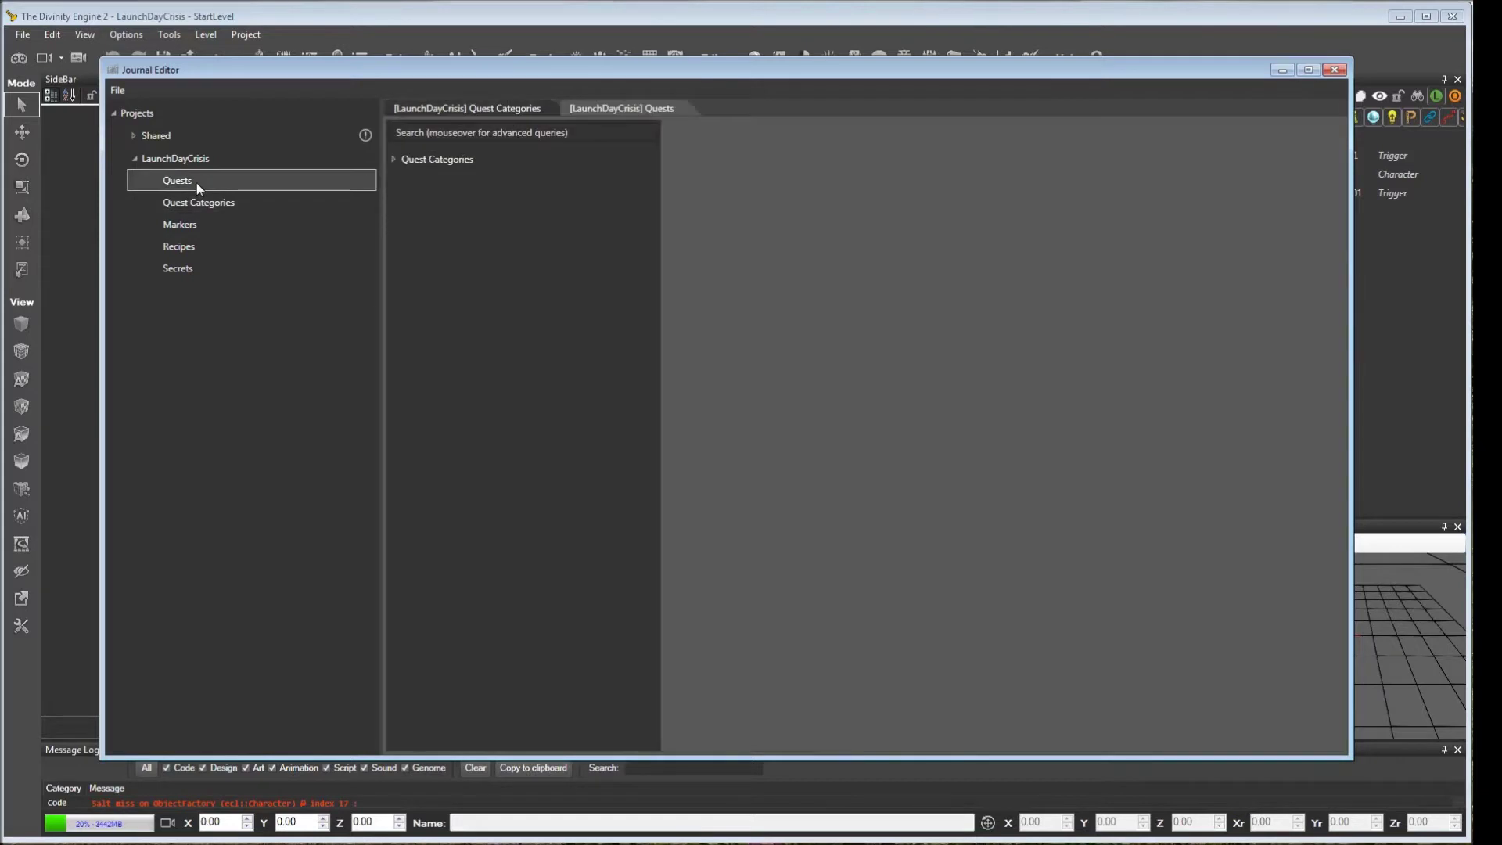
pyautogui.click(393, 161)
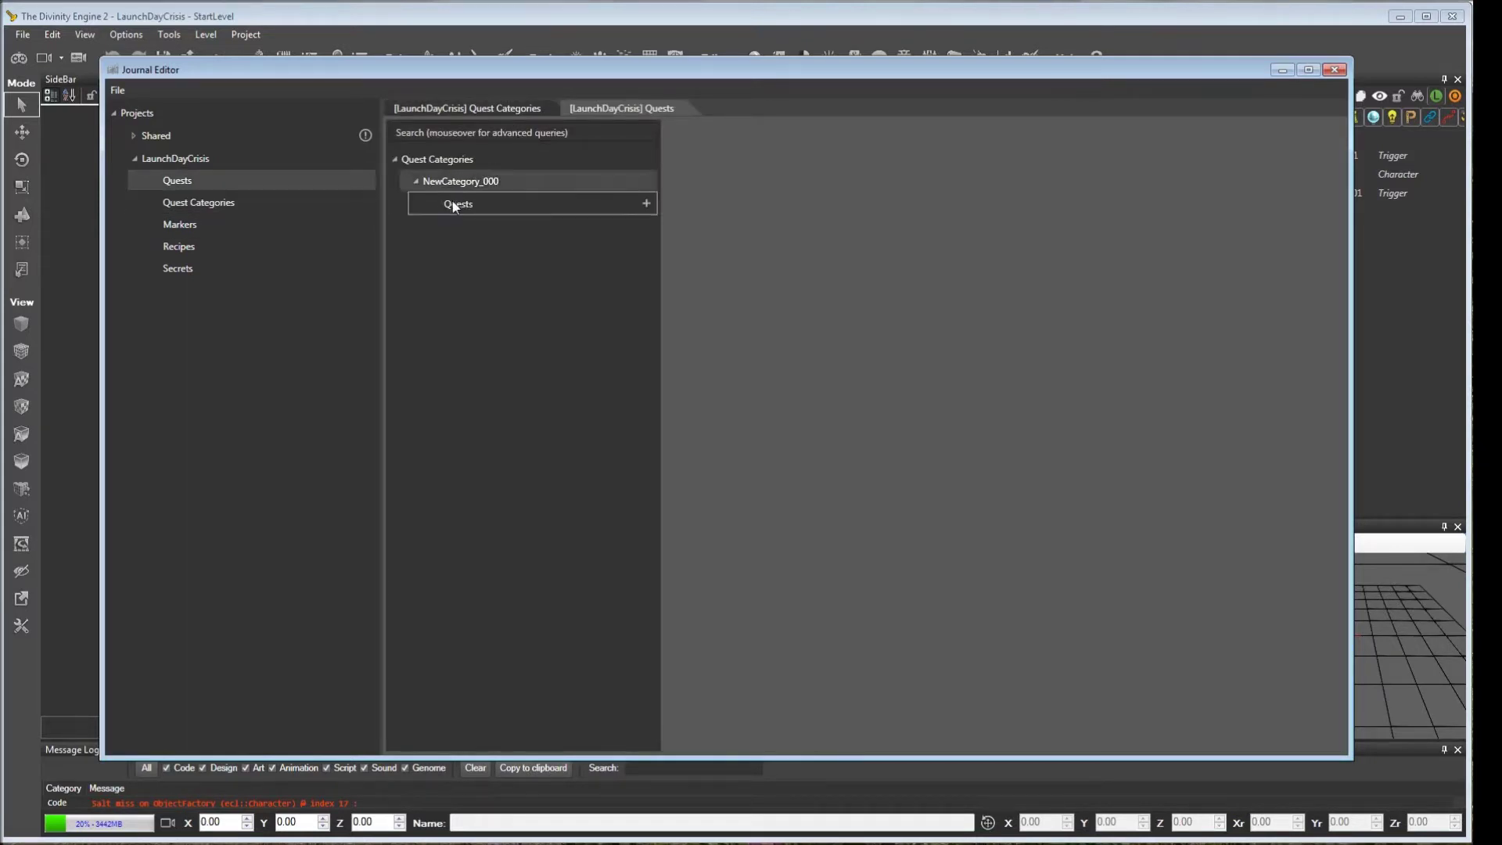
pyautogui.click(646, 204)
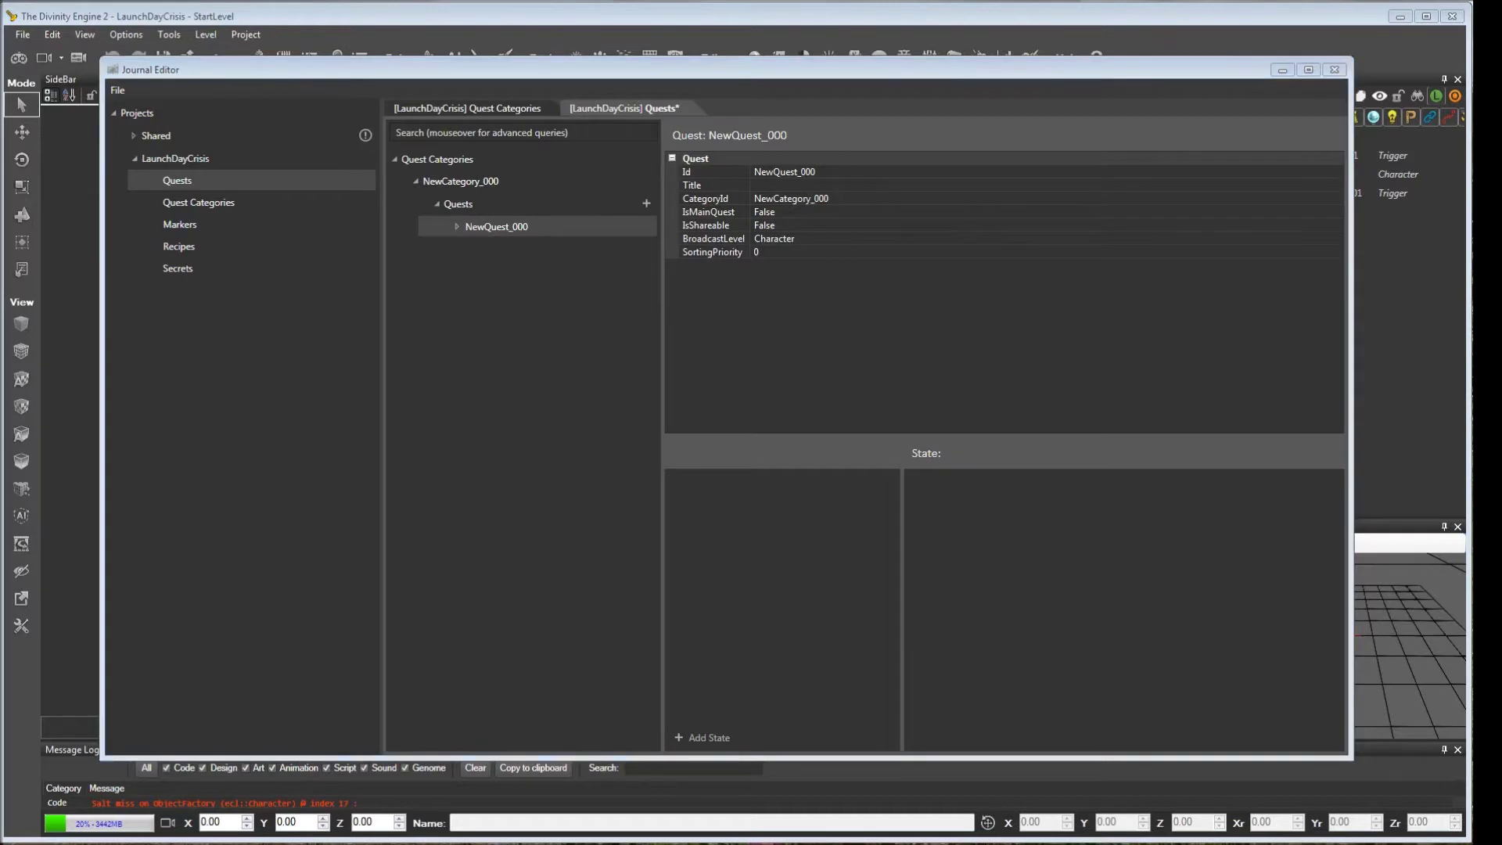
# Set the new quest's Id to PowerOutage and its title to "Launch Day Crisis at Larian".
pyautogui.click(820, 172)
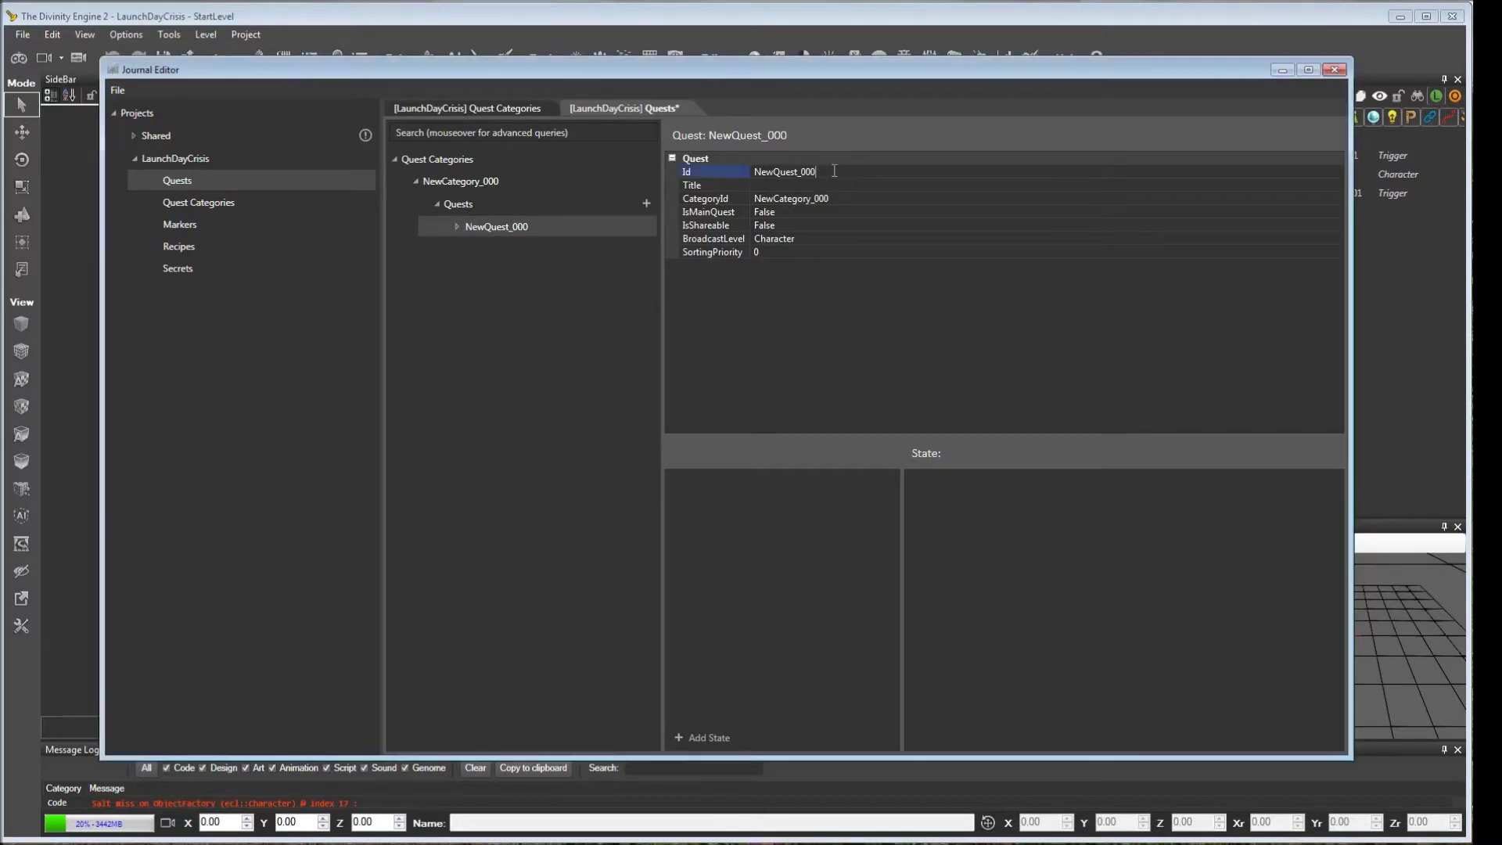
pyautogui.click(829, 171)
pyautogui.write('PowerOutage')
pyautogui.click(787, 185)
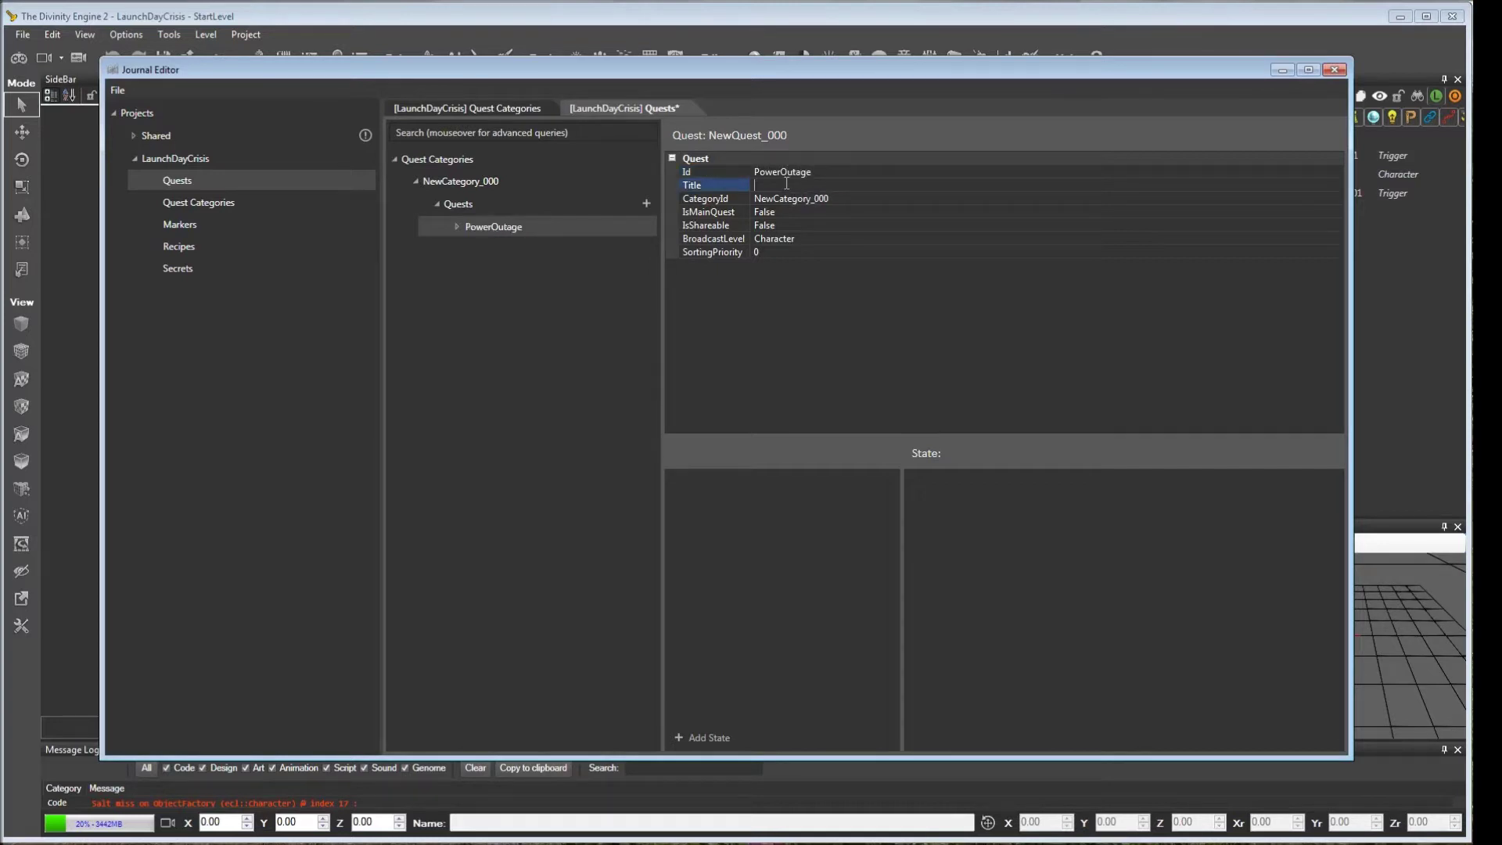
pyautogui.write('Launch Day Crisis at Larian')
# Assign the quest to the LDC_Main_Quest category with IsMainQuest set to True, and save the quests.
pyautogui.click(830, 200)
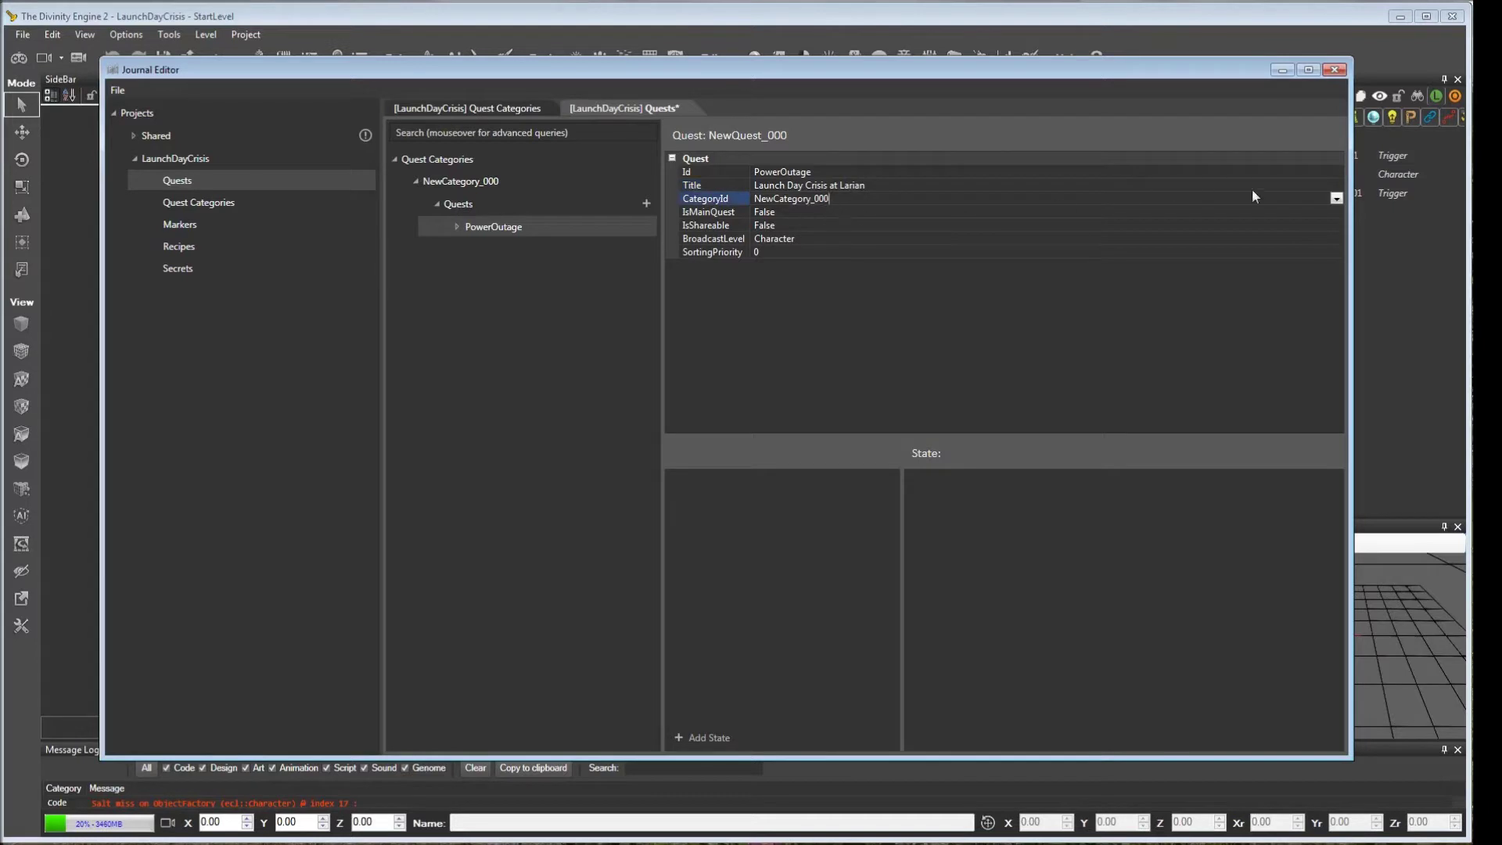
pyautogui.click(1336, 200)
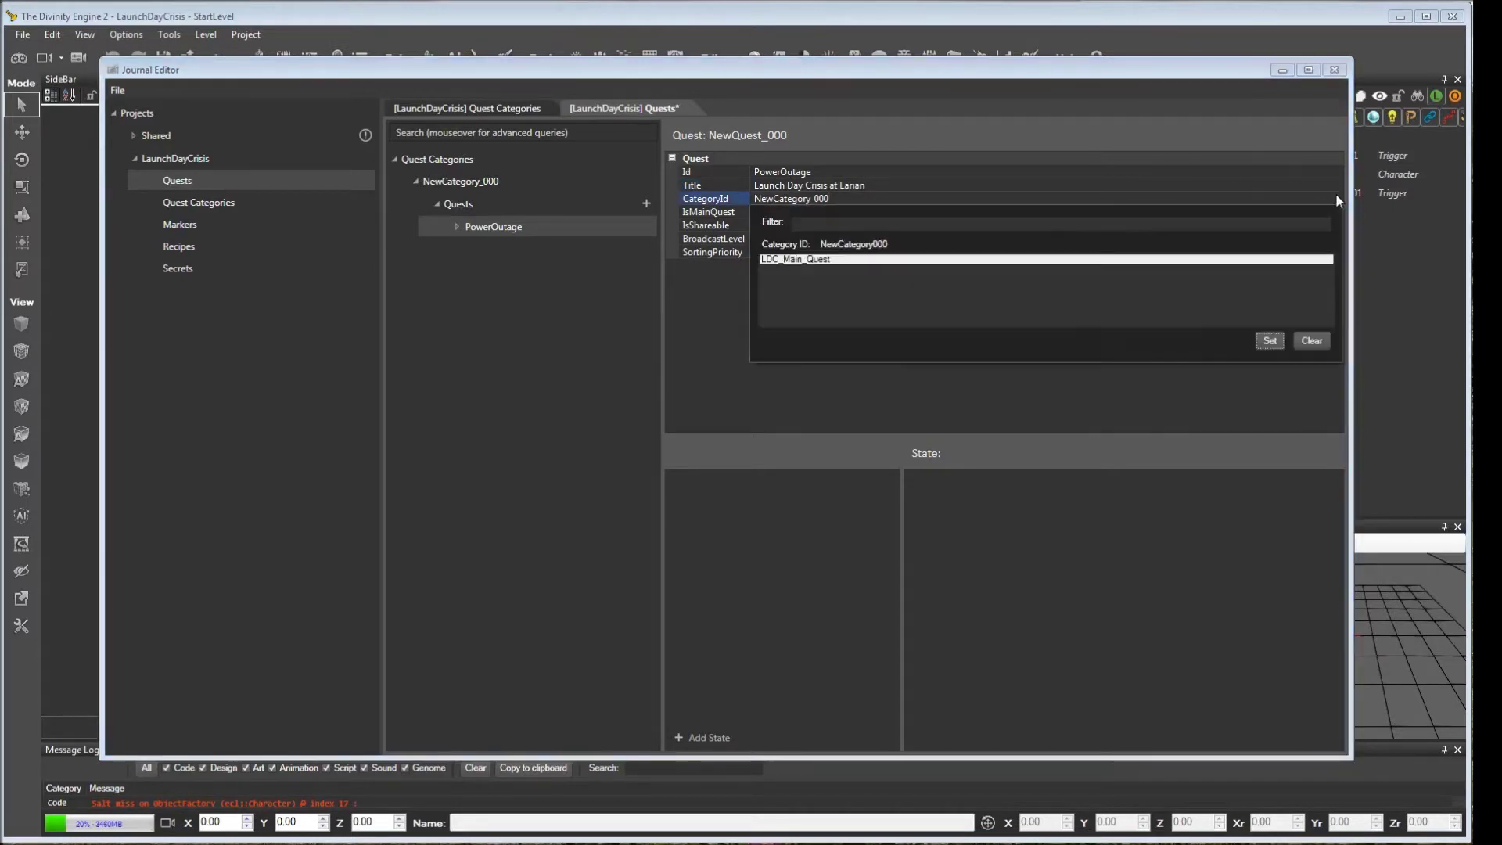
pyautogui.doubleClick(822, 262)
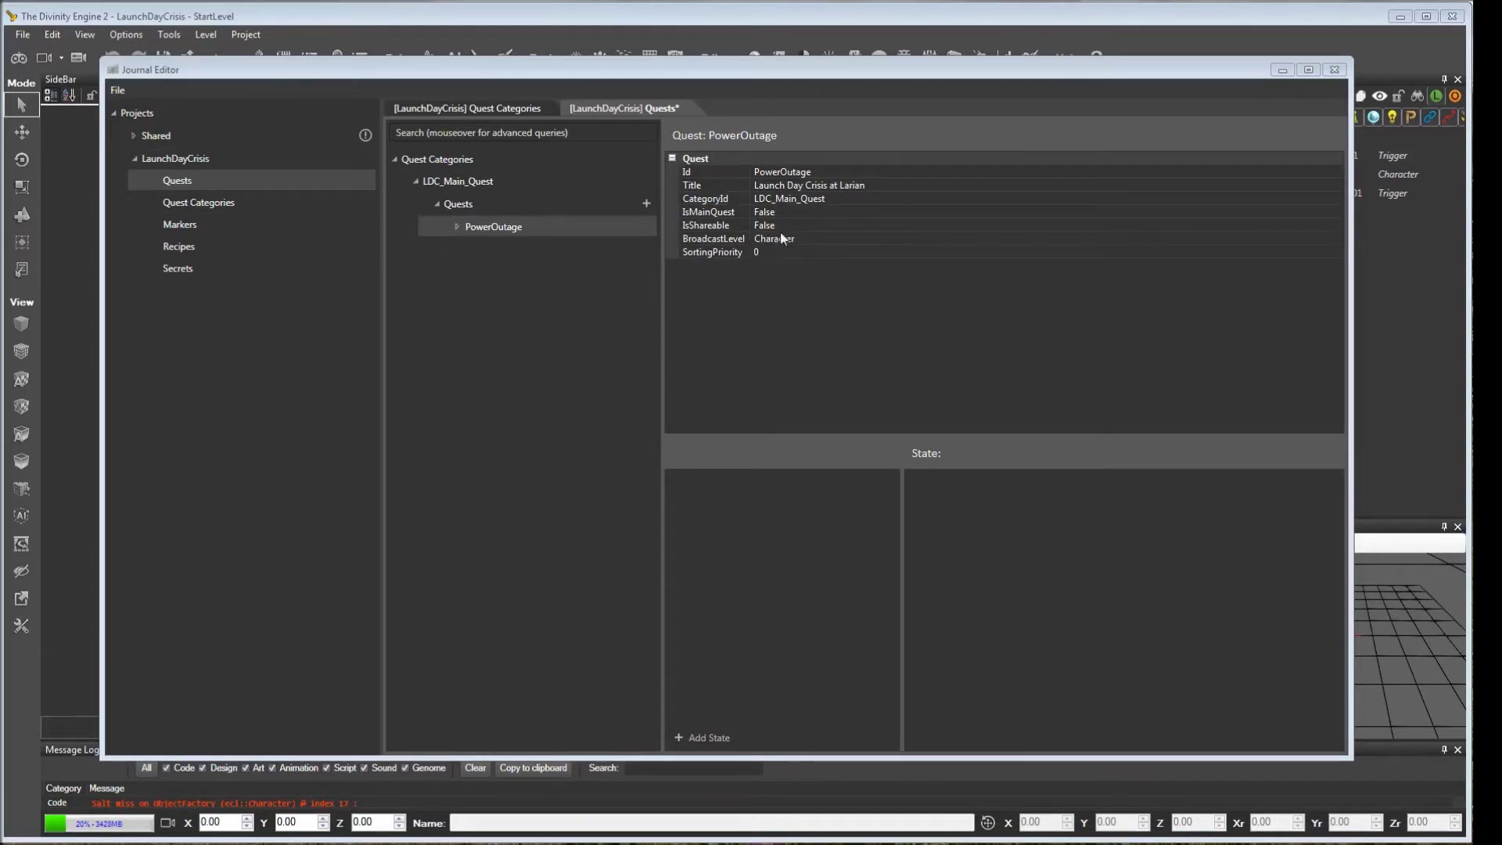
pyautogui.doubleClick(805, 212)
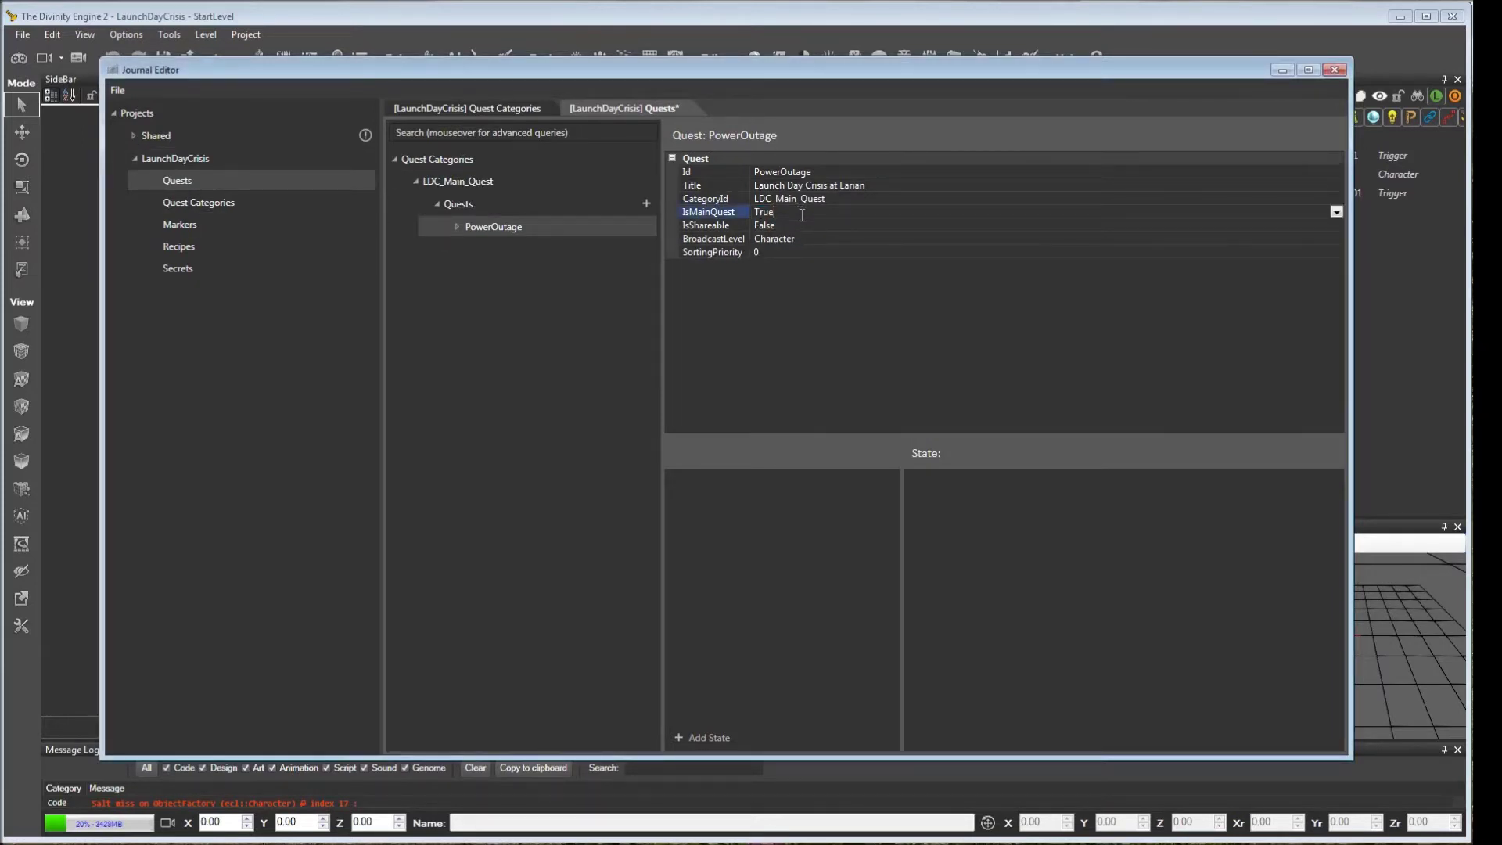
pyautogui.click(766, 240)
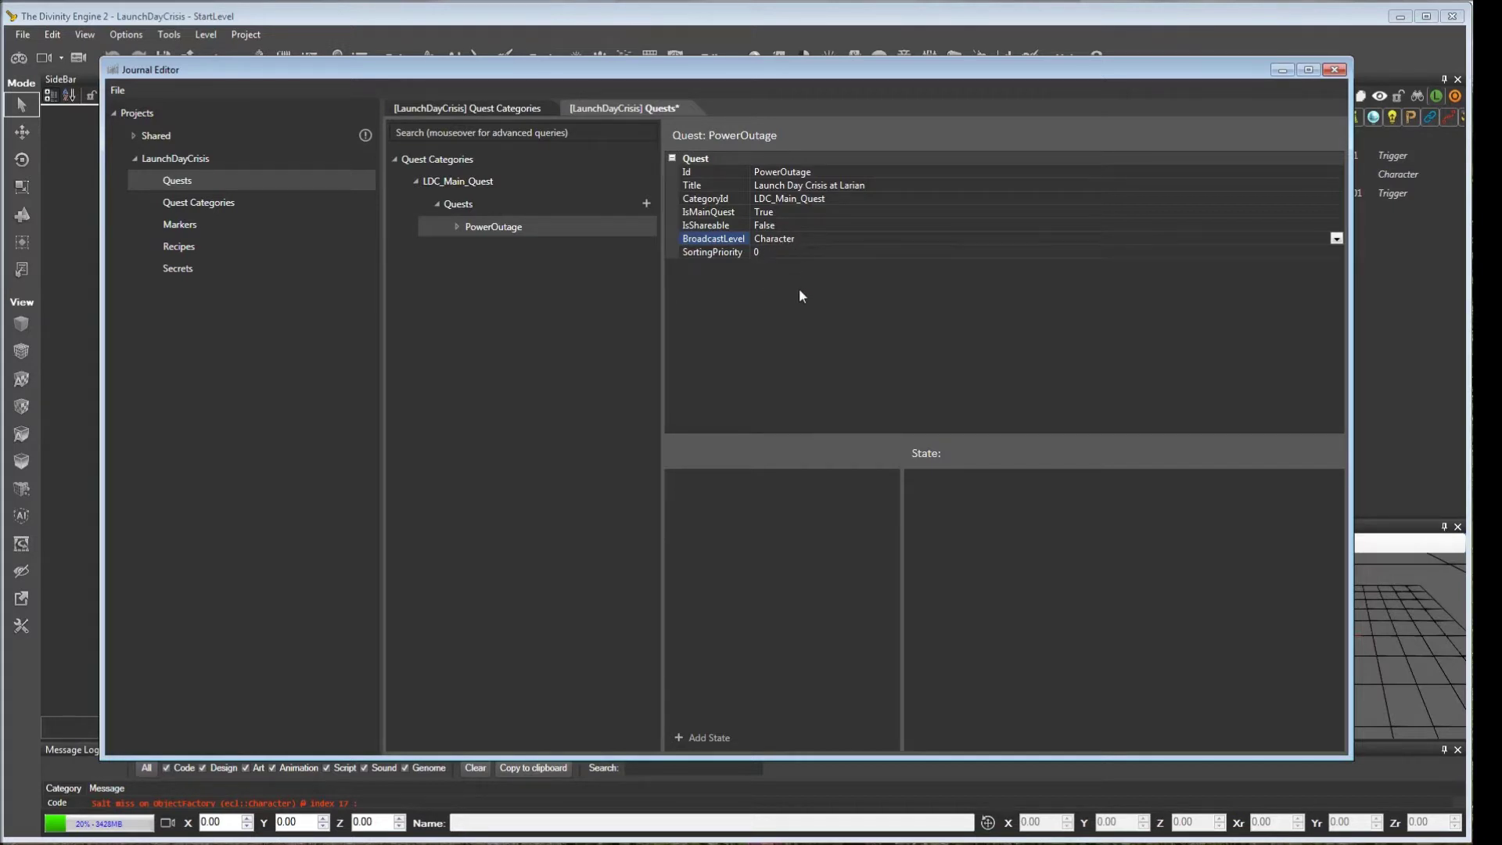
pyautogui.click(118, 91)
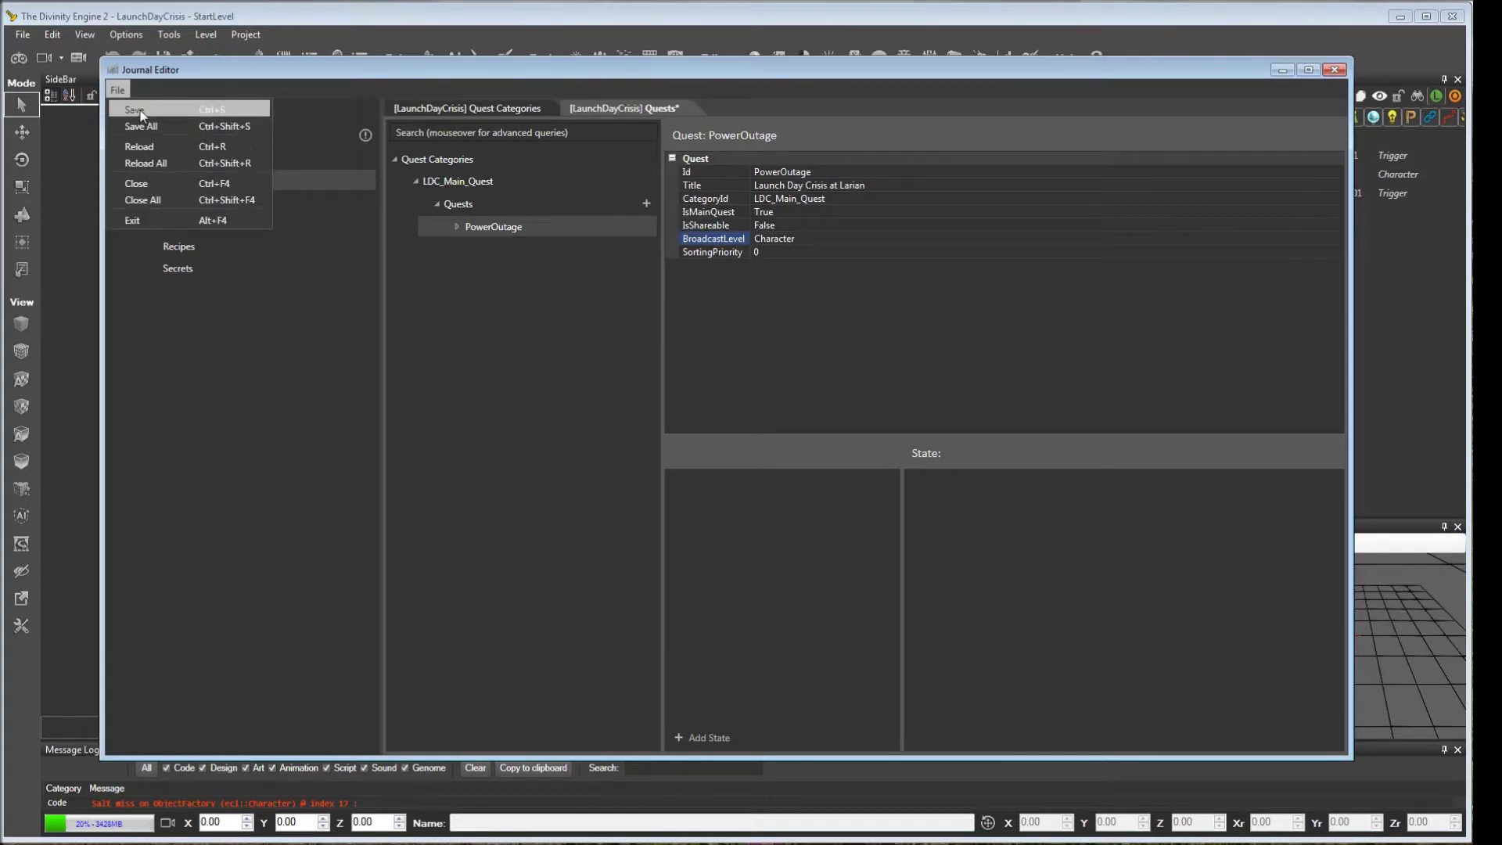
pyautogui.click(139, 111)
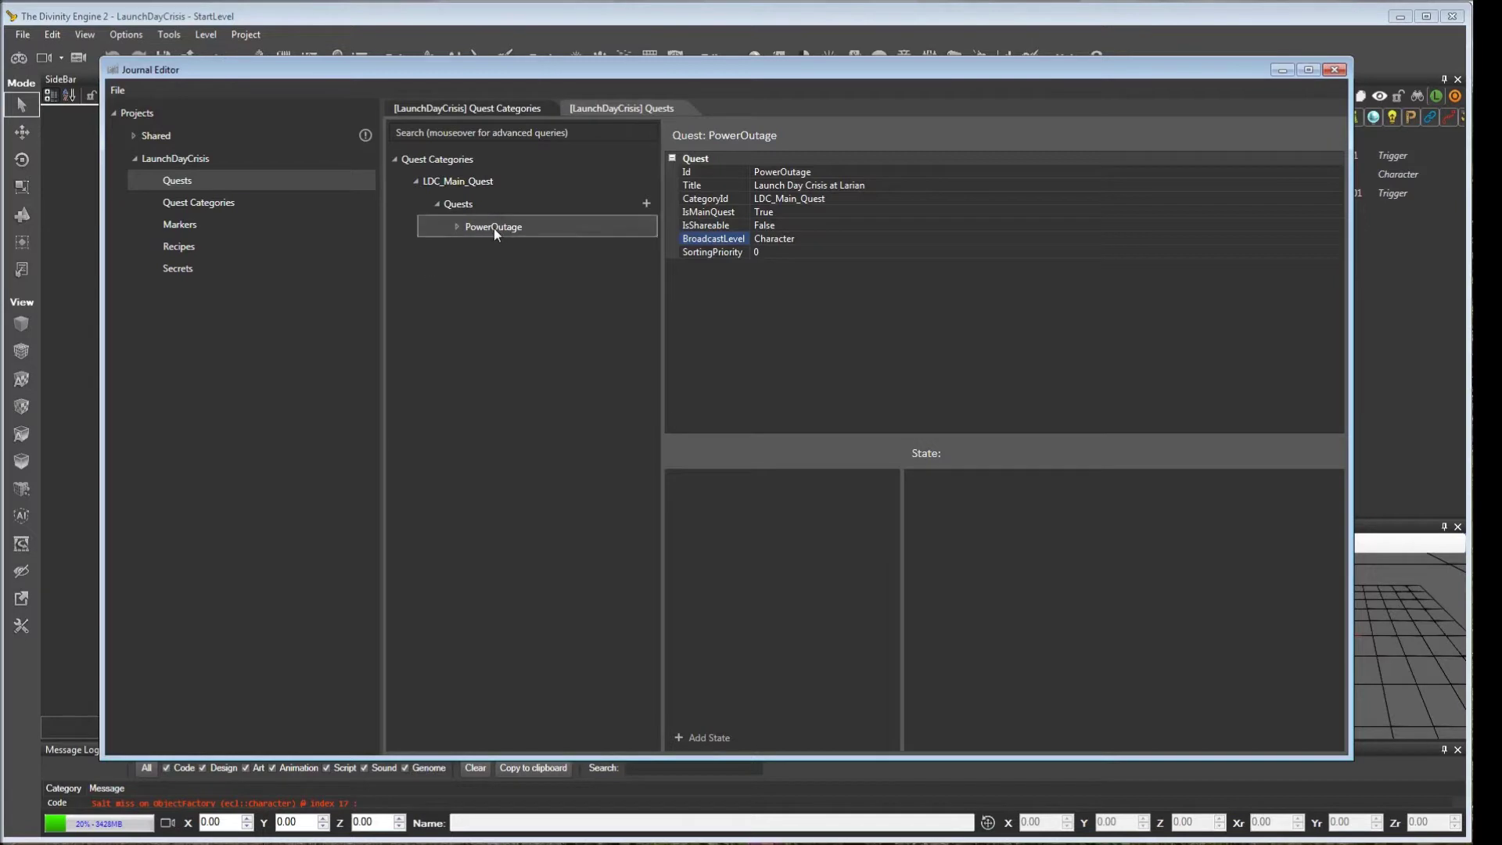
# Add a quest state to the PowerOutage quest and delete the surplus NewQuestState_001.
pyautogui.click(725, 739)
pyautogui.click(724, 739)
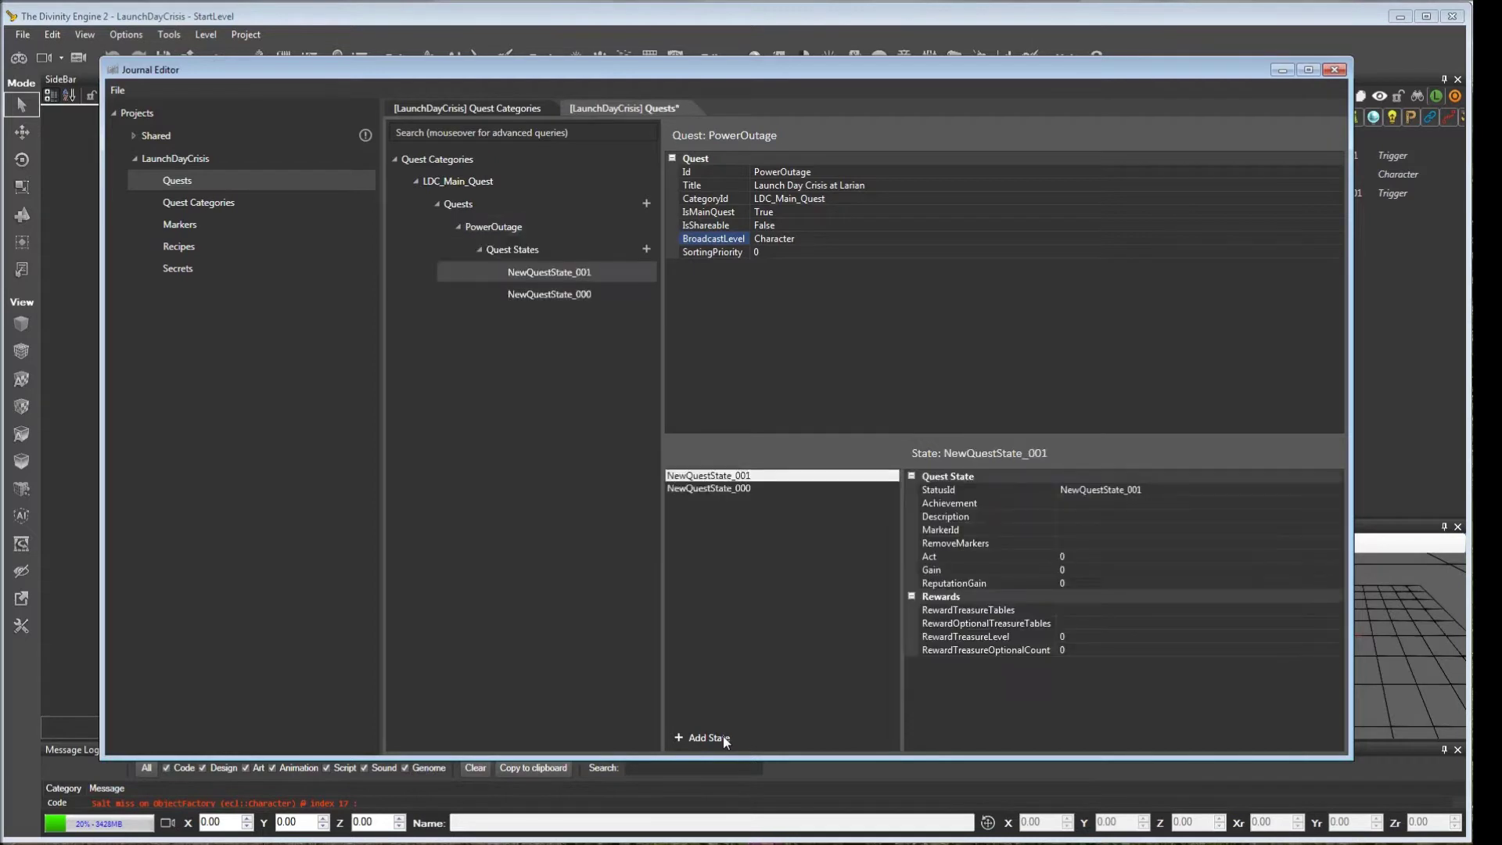
pyautogui.click(736, 476)
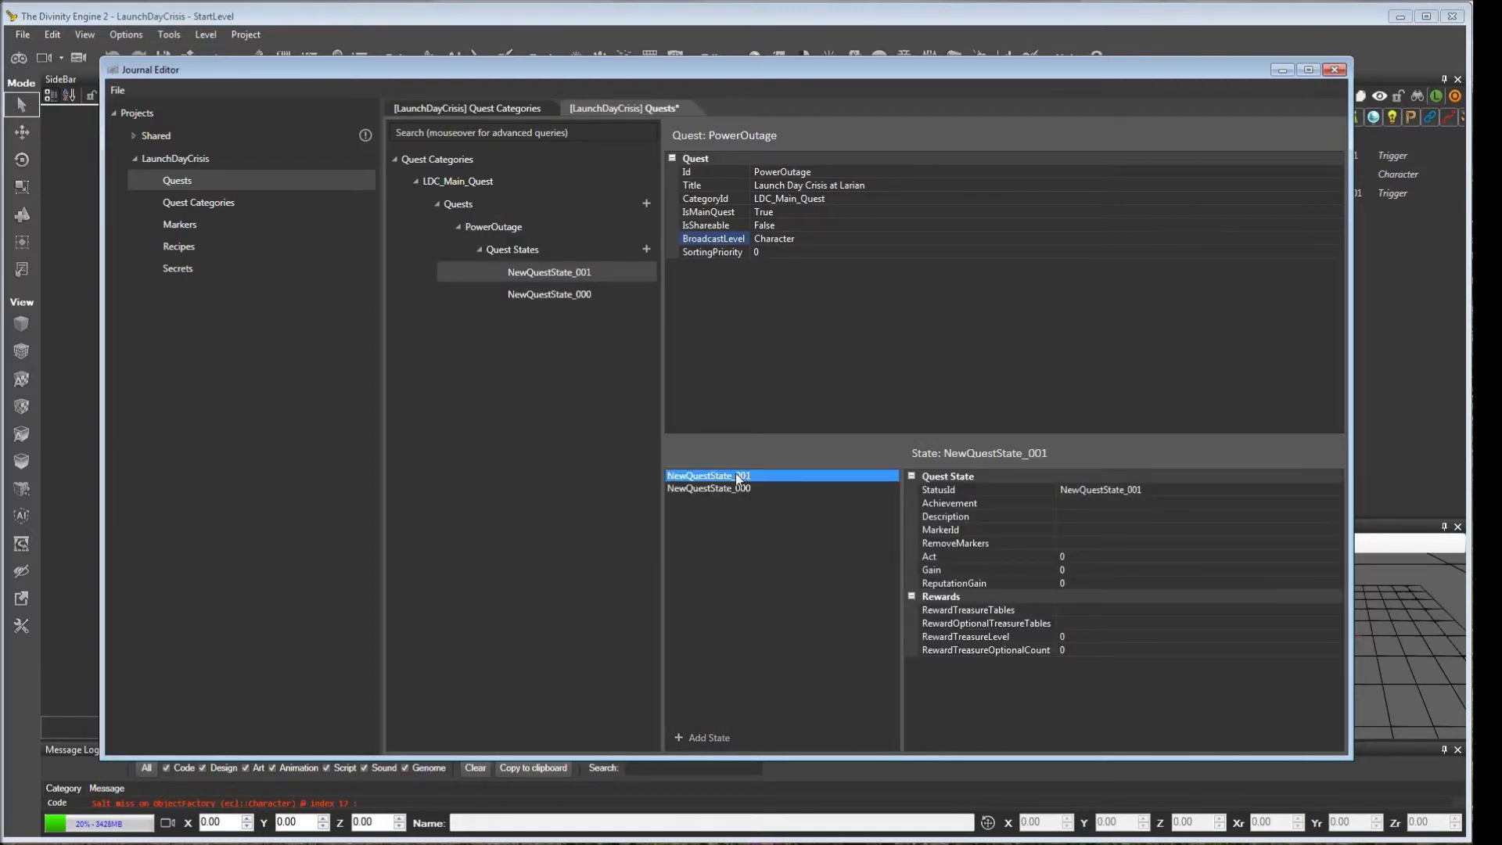
pyautogui.press('Down')
pyautogui.click(725, 474)
pyautogui.press('Delete')
# Set the state's StatusId to QuestReceived and paste the description about Larian Studios losing power on launch day and needing a working generator.
pyautogui.click(1153, 490)
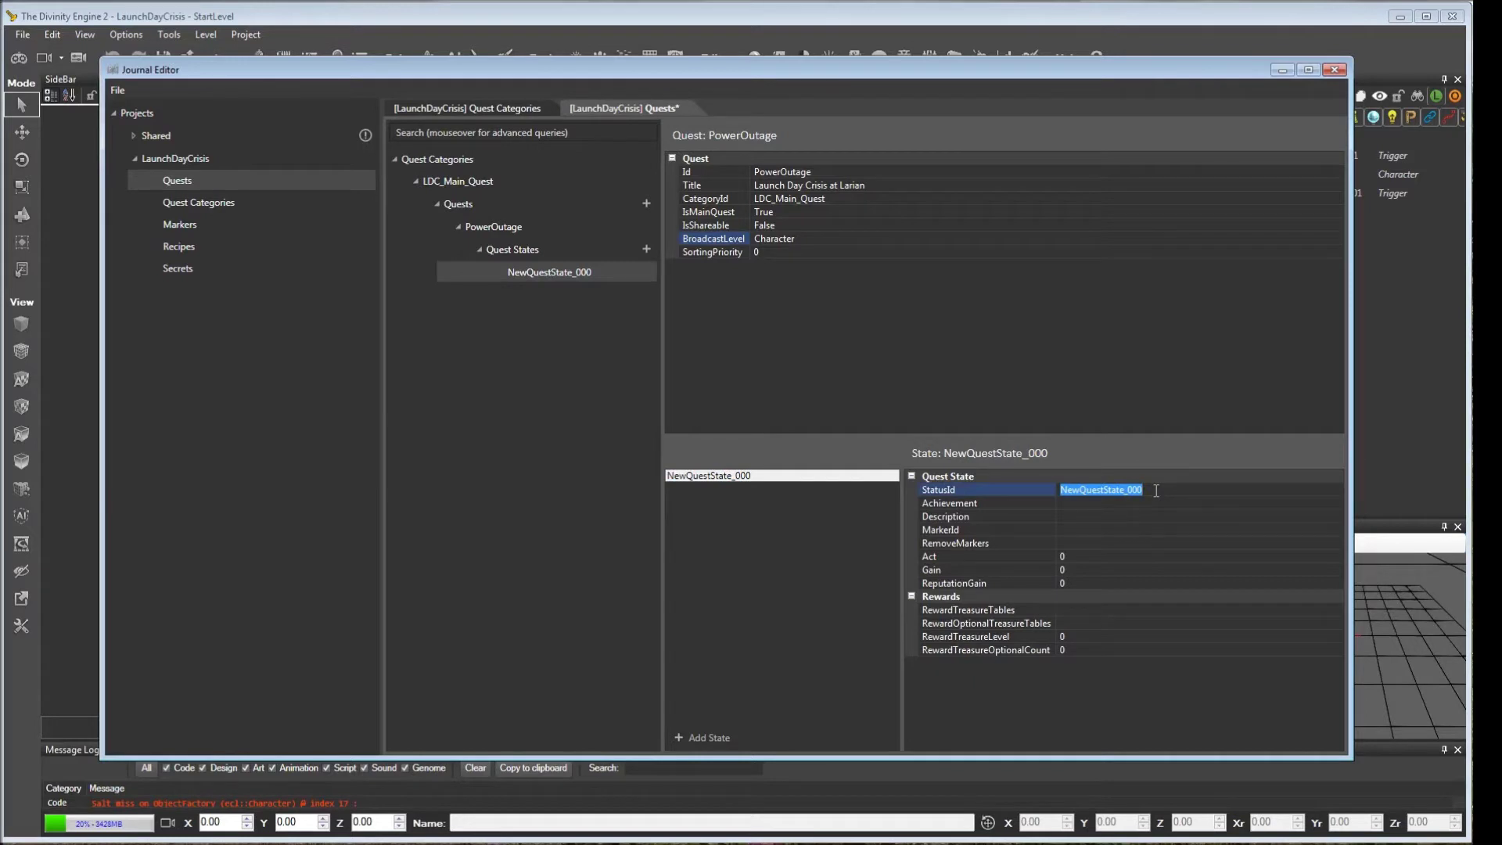
pyautogui.write('QuestReceived')
pyautogui.click(1070, 517)
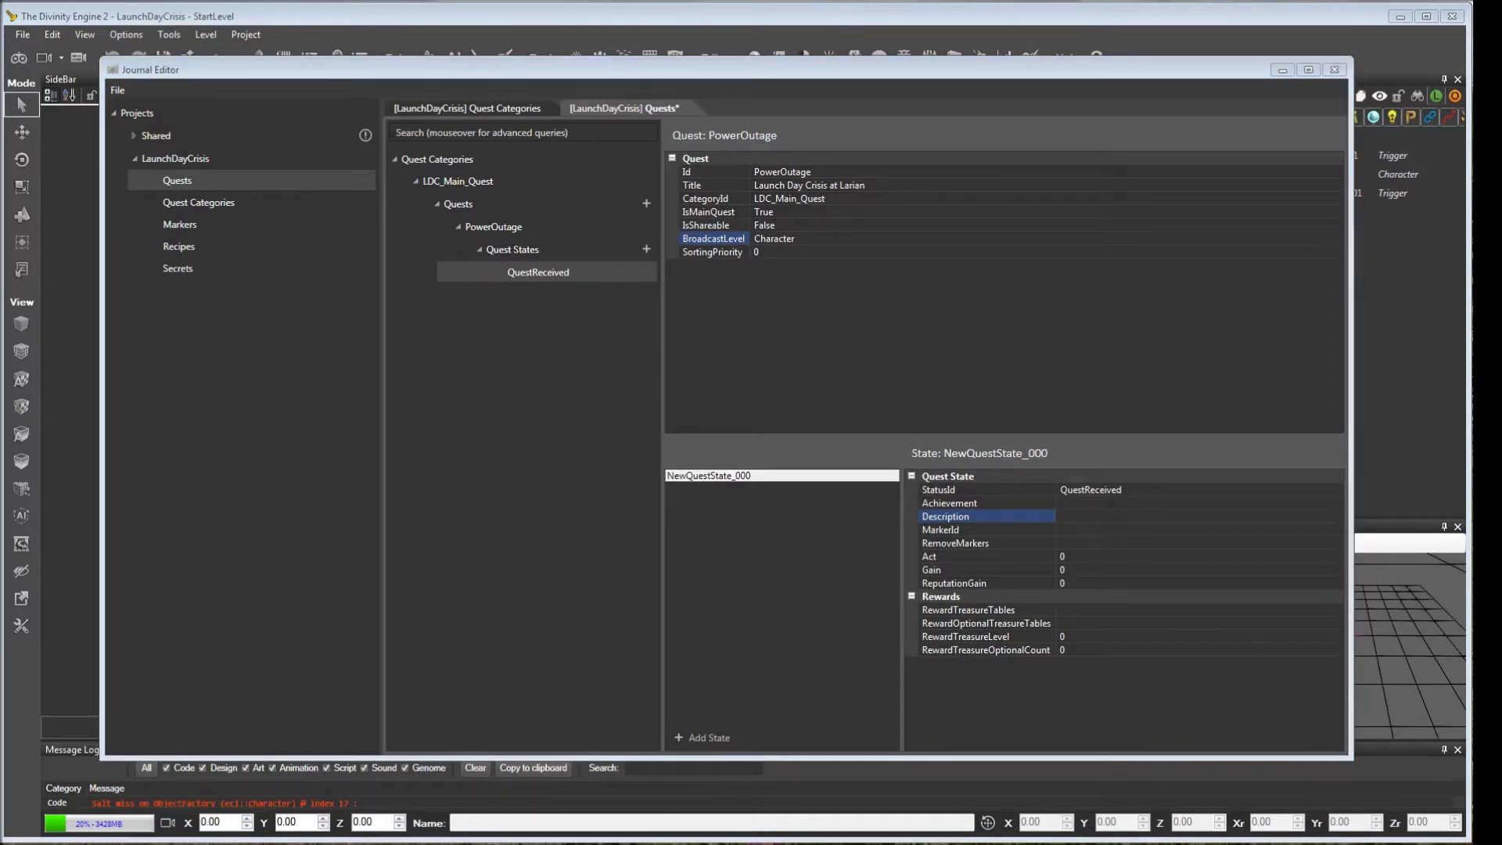
pyautogui.click(1107, 517)
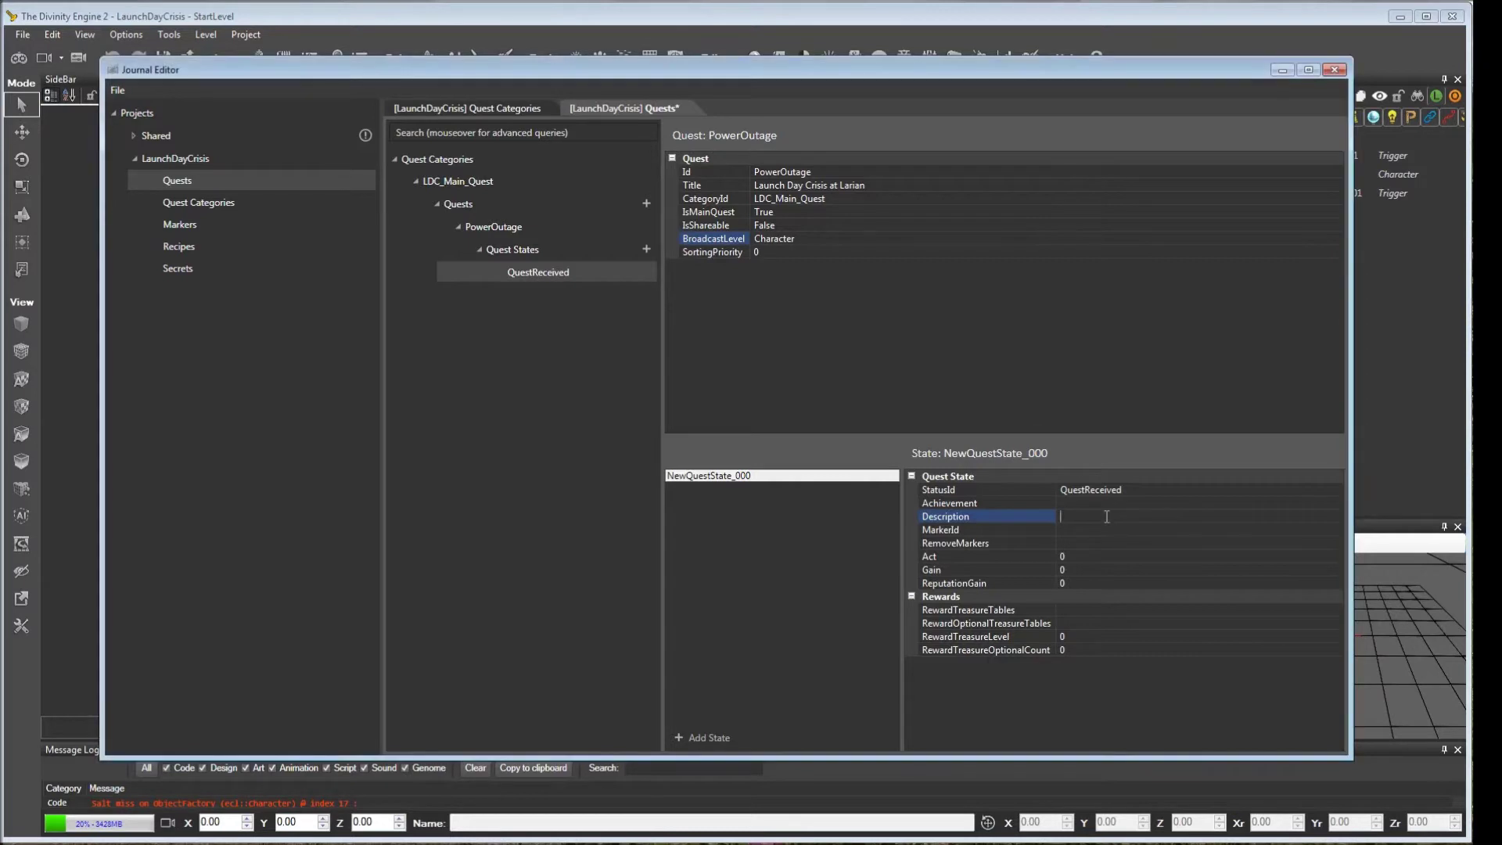
pyautogui.hotkey('ctrl', 'v')
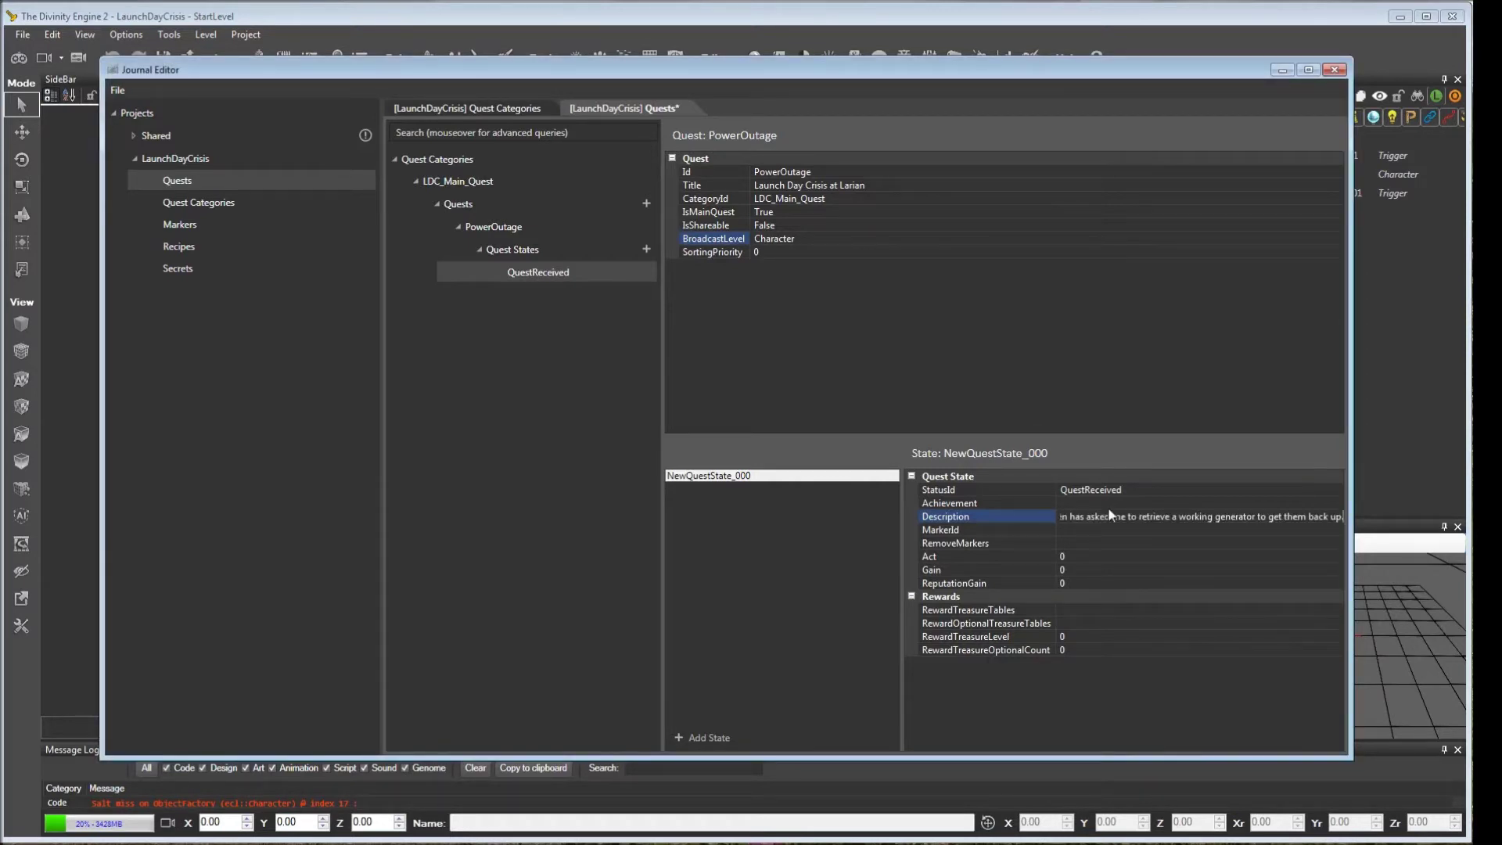
pyautogui.press('Home')
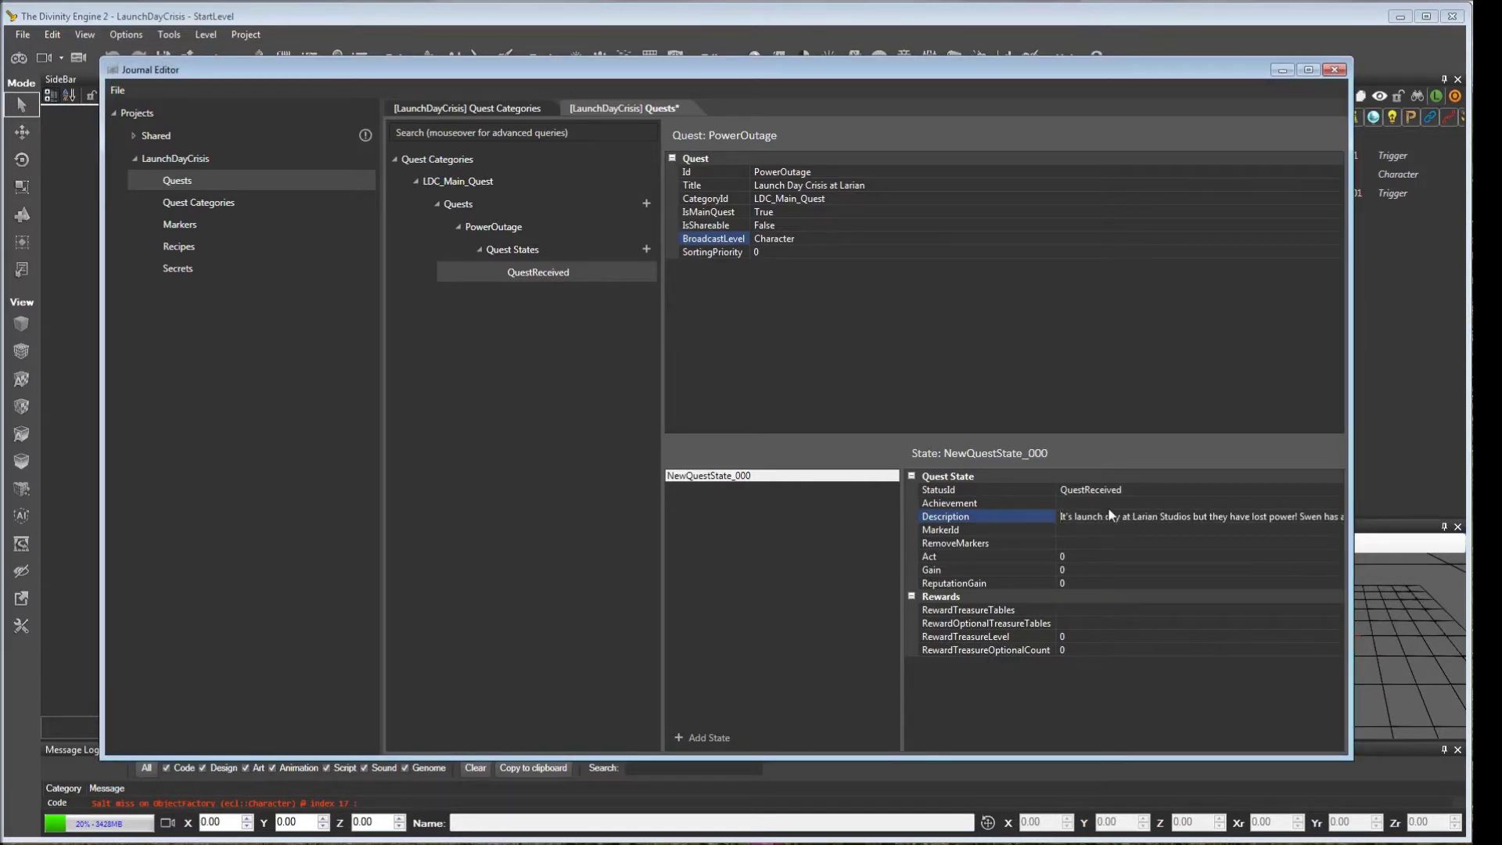
pyautogui.press('End')
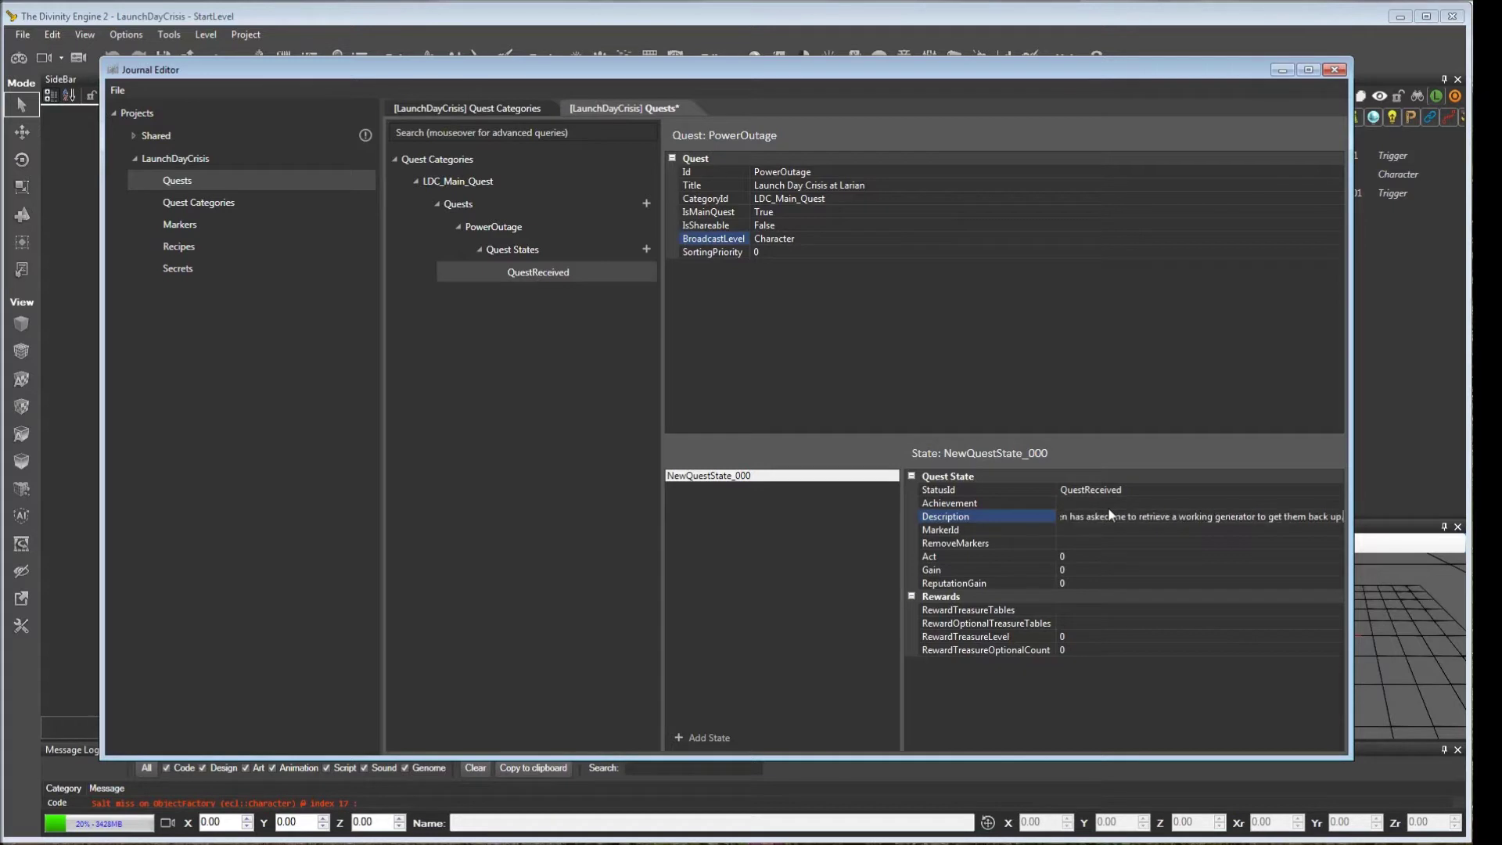
# End the quest state's description with a period and save the quests.
pyautogui.write('.')
pyautogui.press('Return')
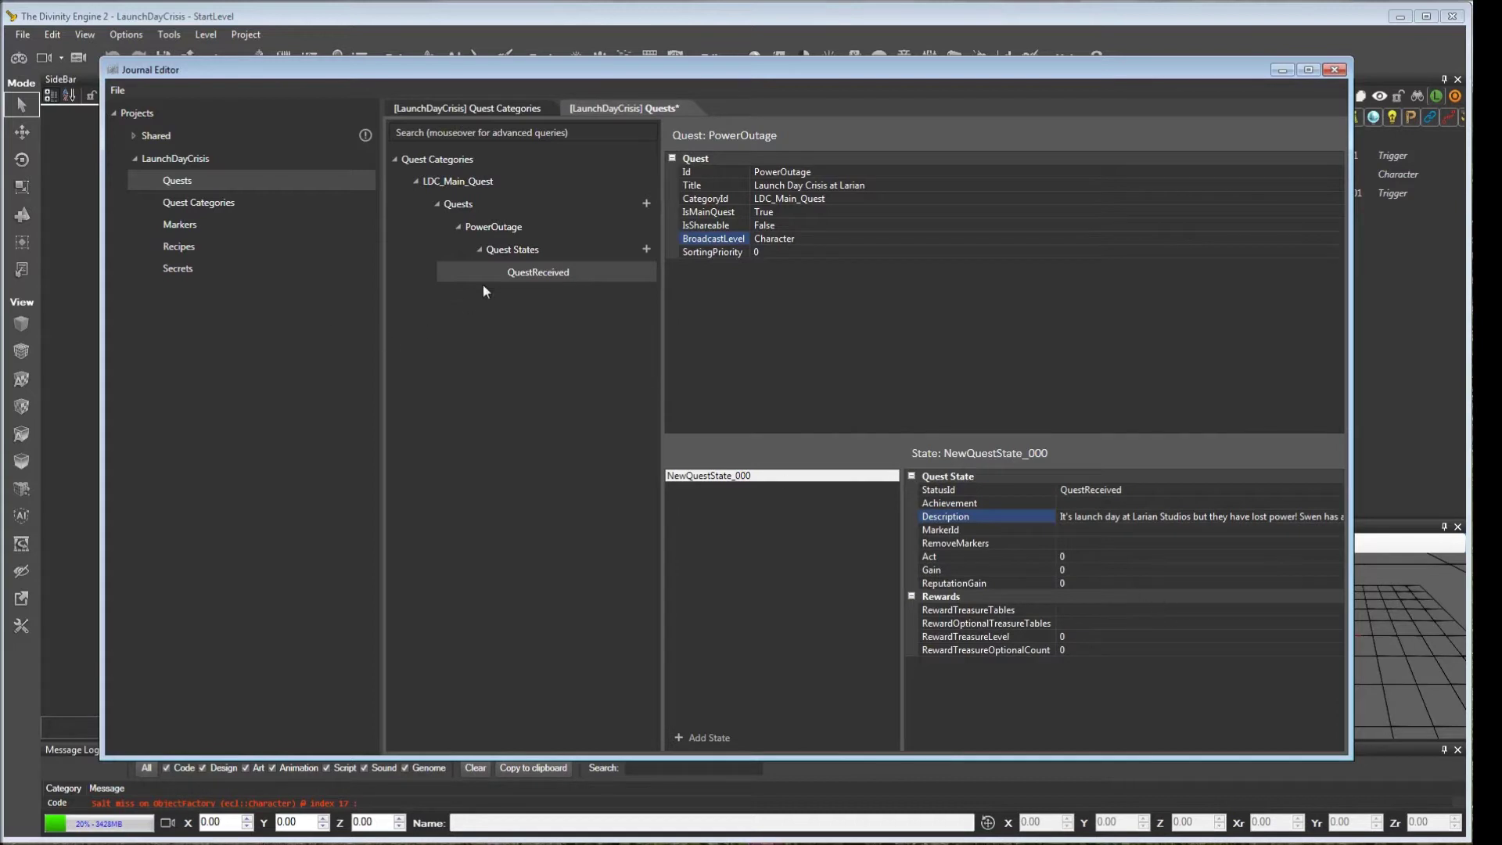
pyautogui.click(118, 90)
pyautogui.click(137, 114)
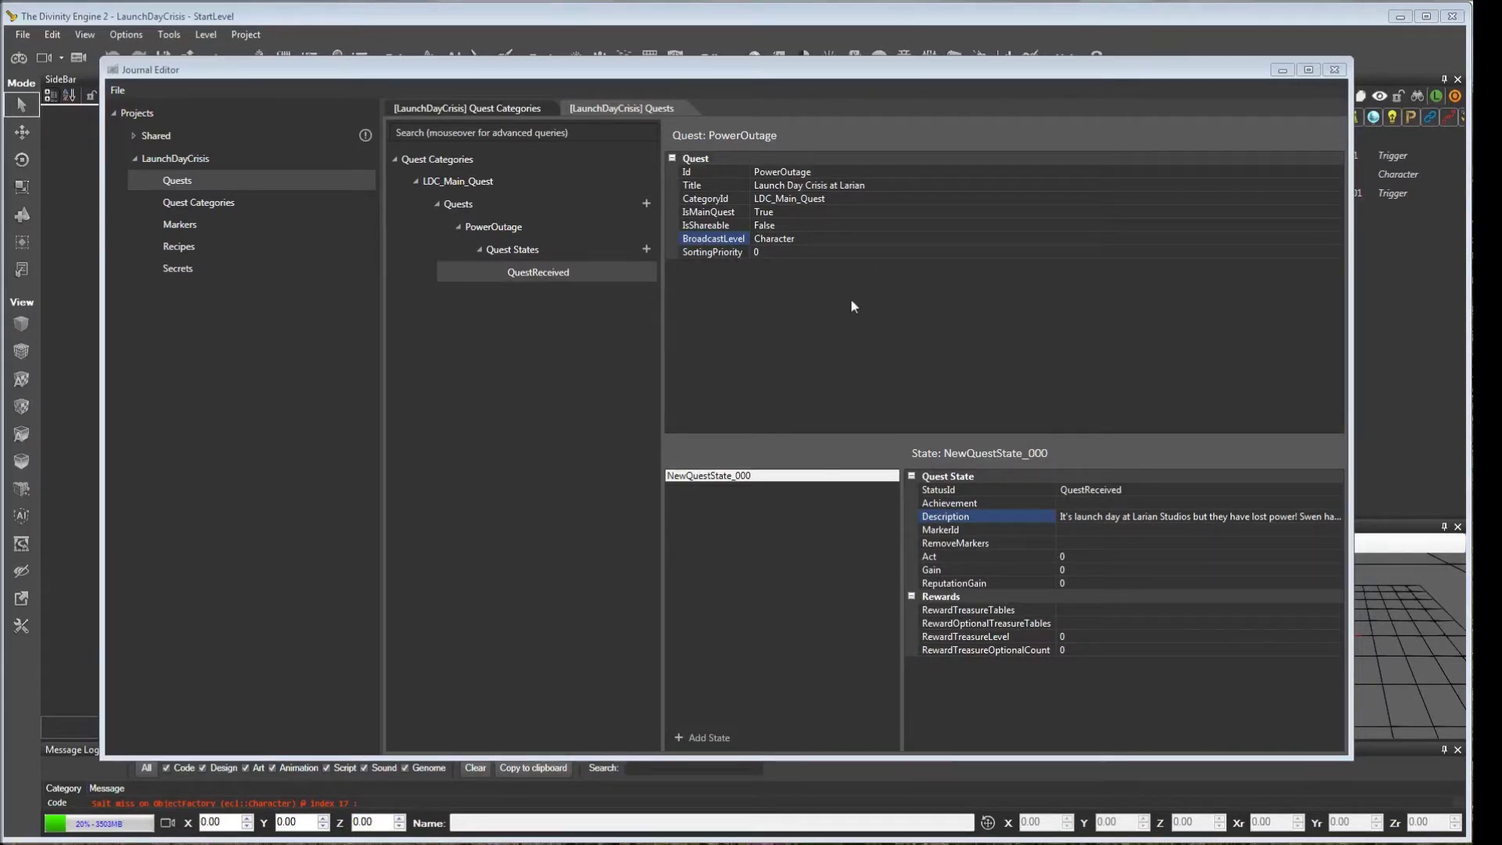
pyautogui.click(800, 172)
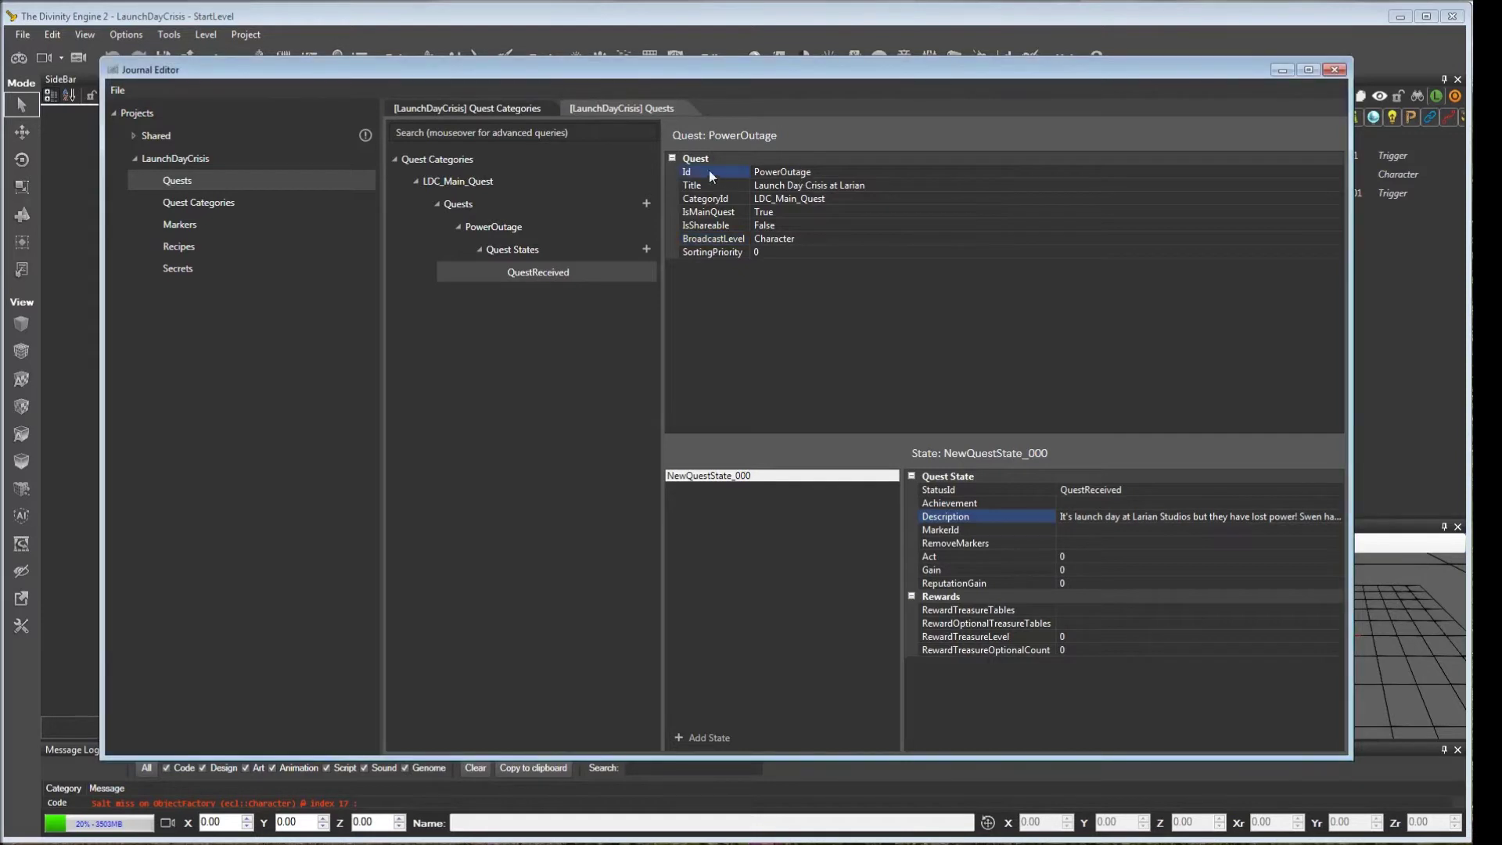
pyautogui.doubleClick(784, 172)
pyautogui.doubleClick(1091, 491)
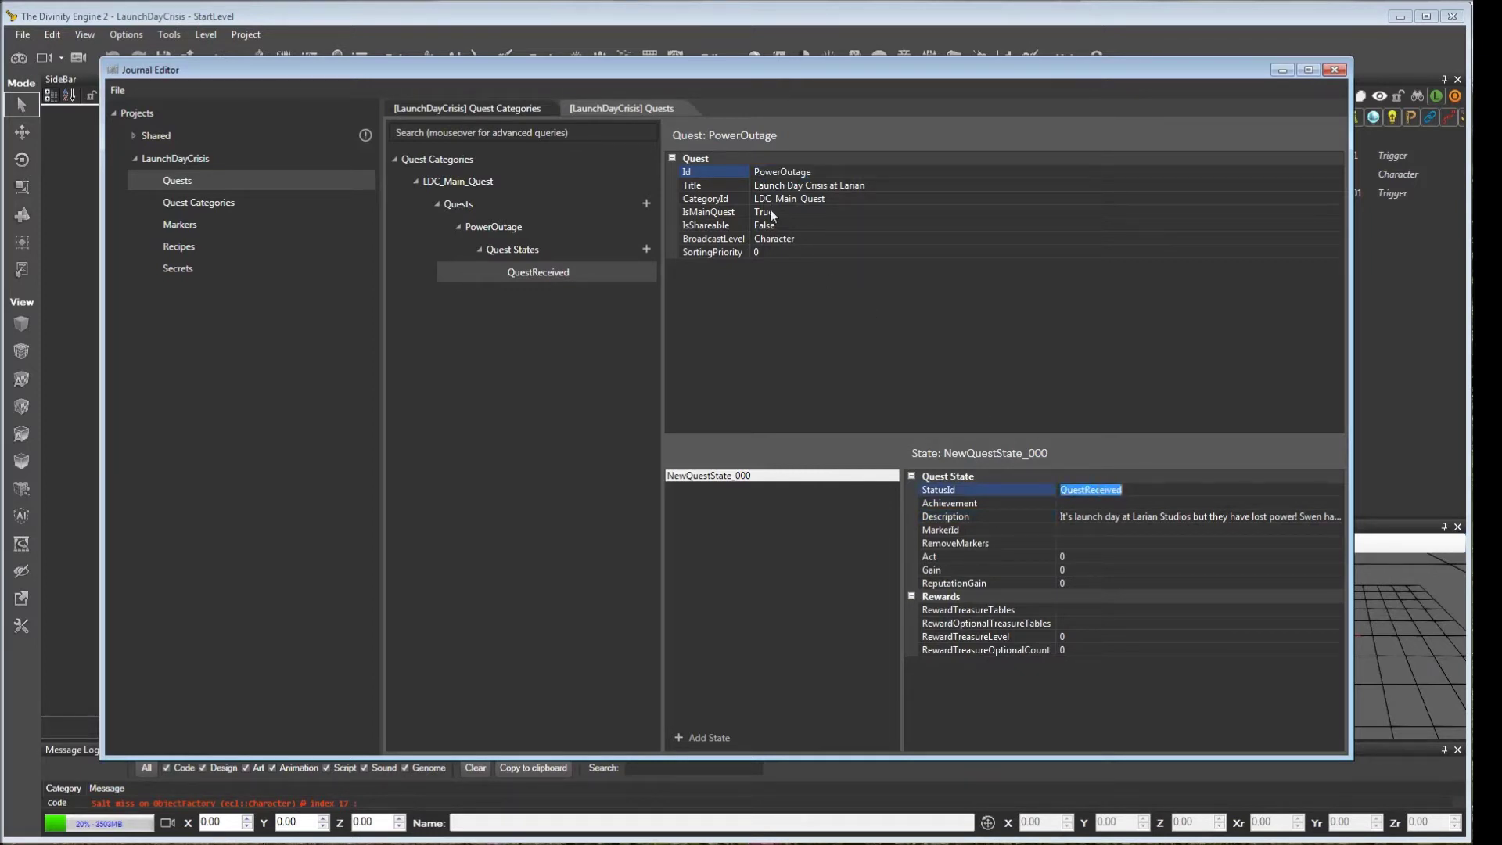
pyautogui.click(776, 171)
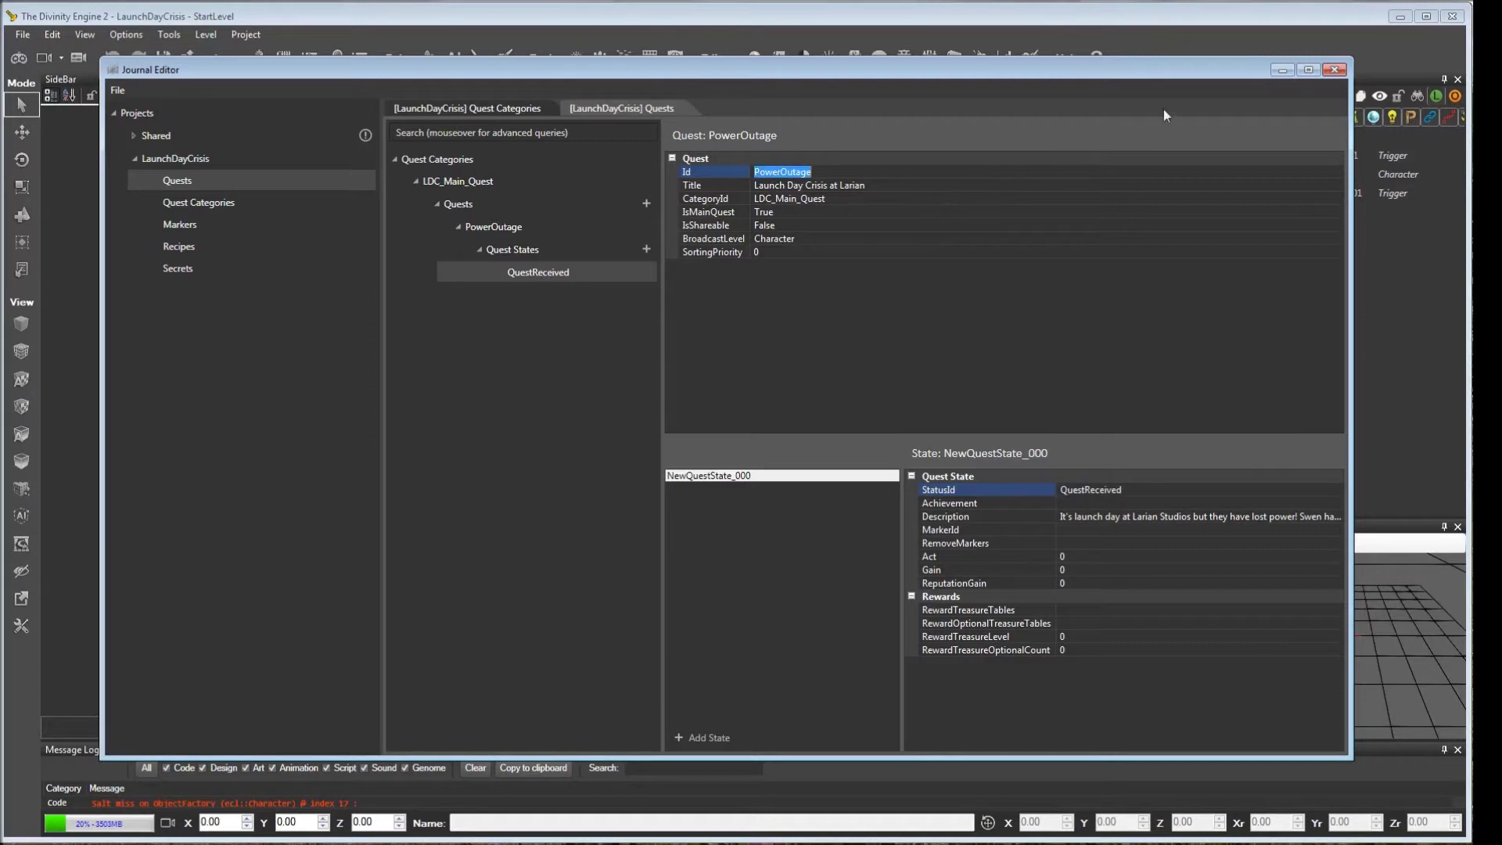
# Minimize the Journal Editor, open the Story Editor, and open the _Global_JournalHelper script by filtering the scripts for "journal".
pyautogui.click(1282, 69)
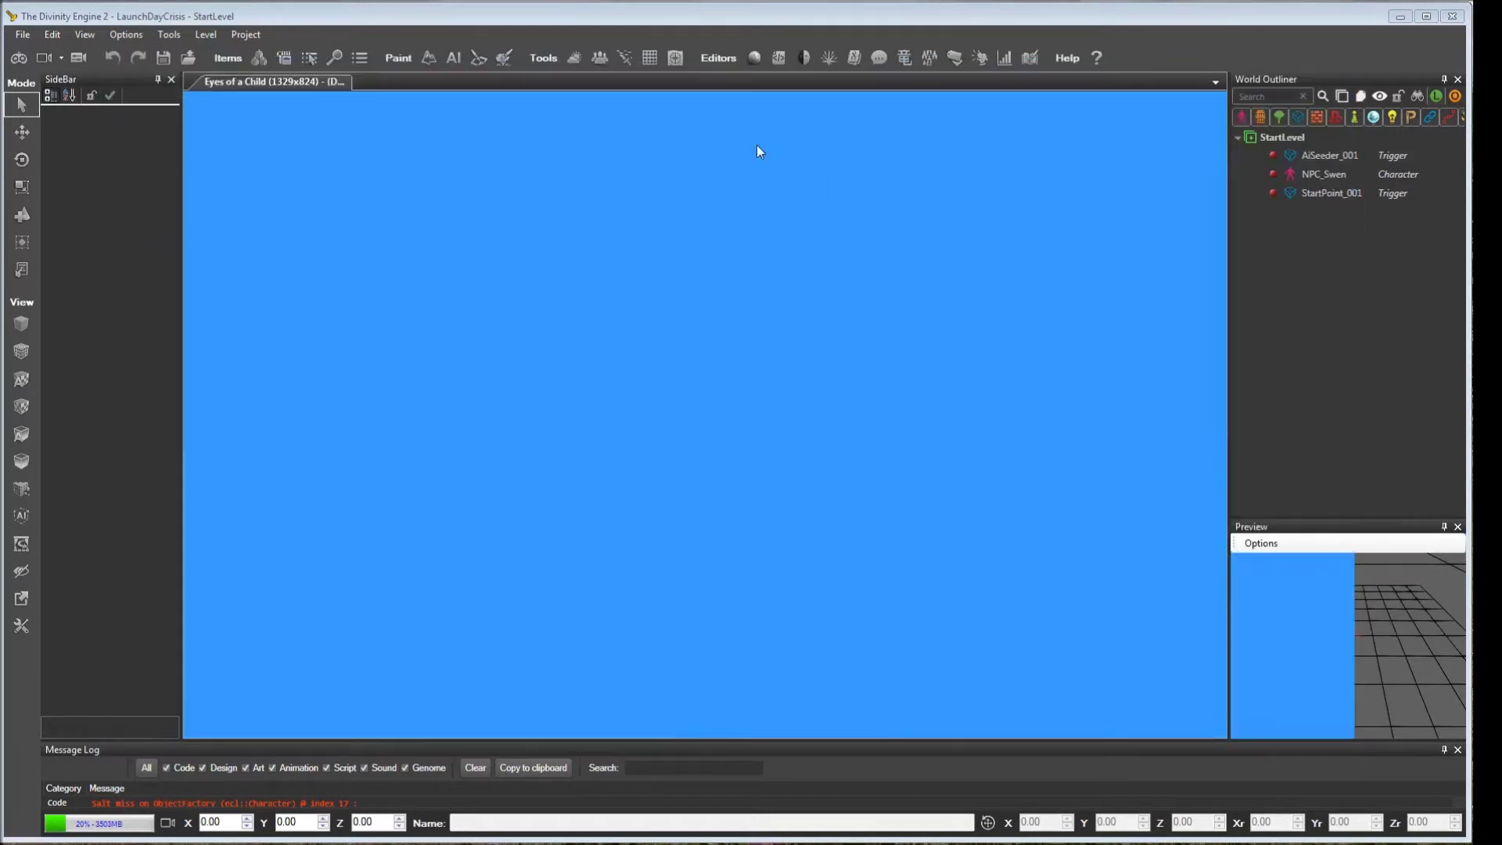
pyautogui.click(855, 60)
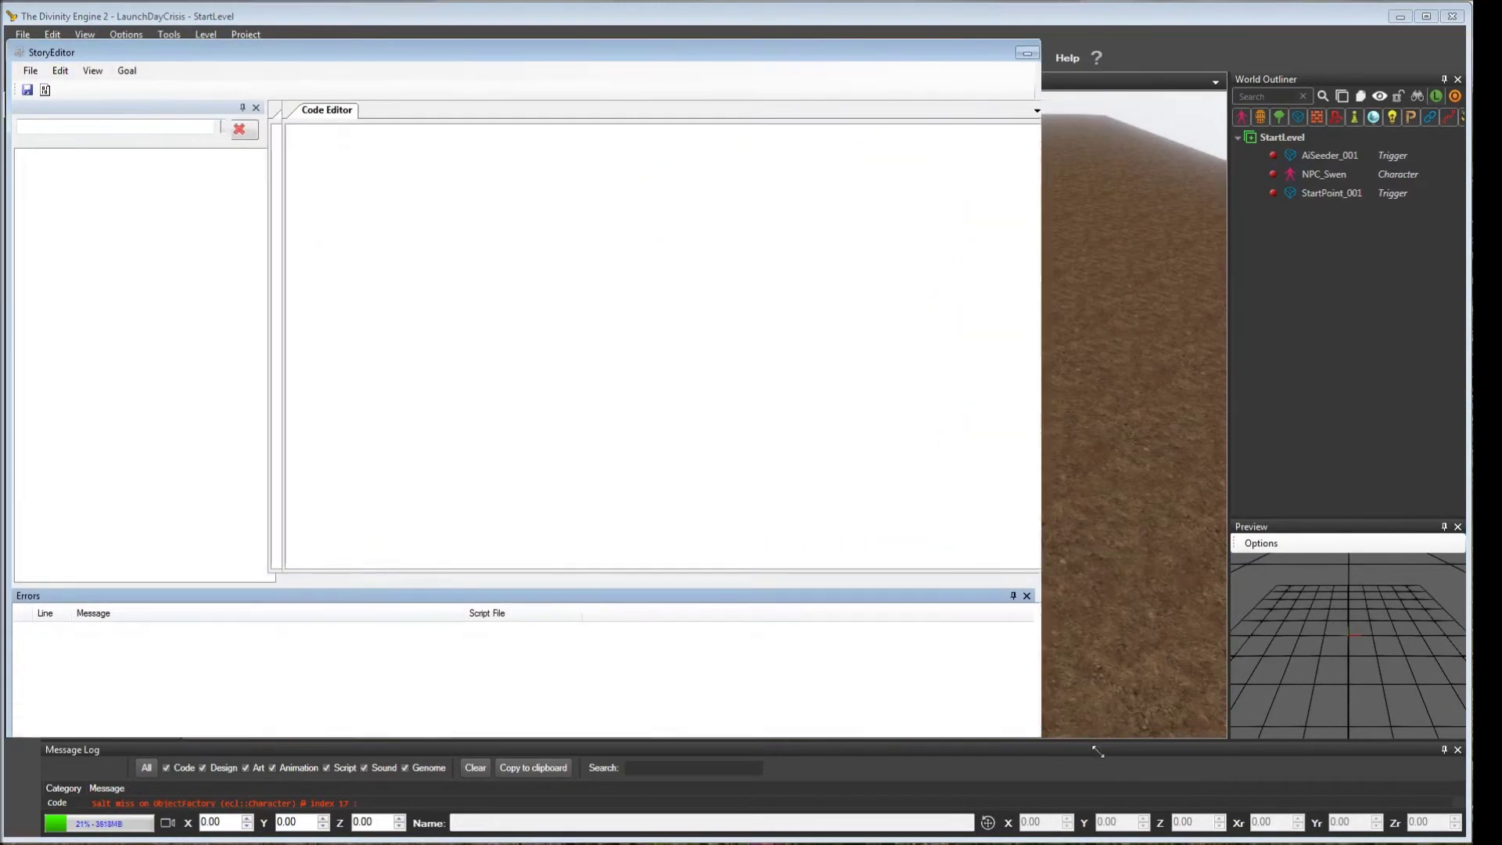
pyautogui.moveTo(577, 55); pyautogui.dragTo(762, 53)
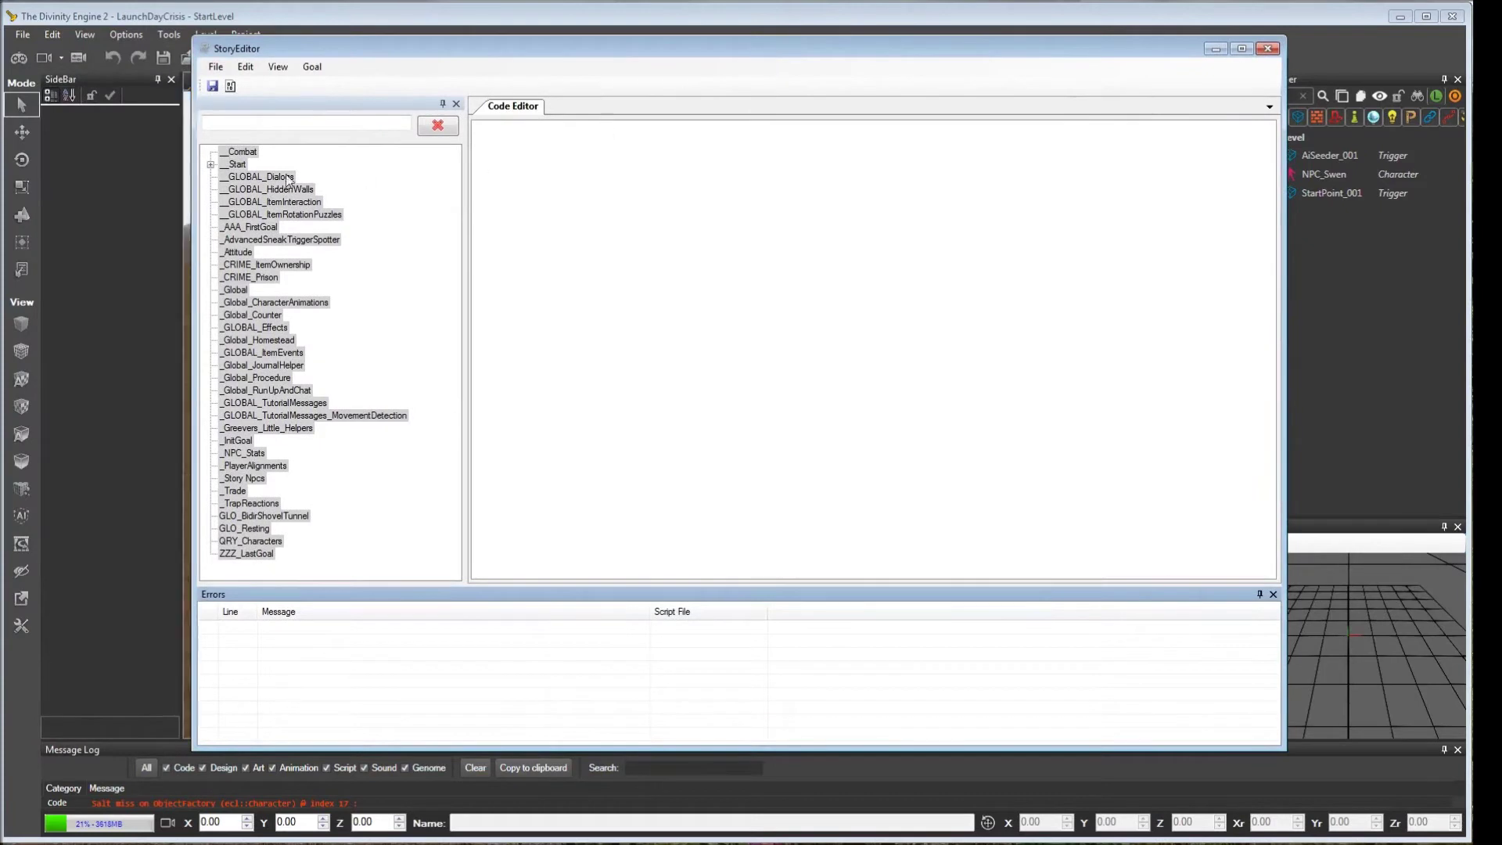
pyautogui.click(245, 127)
pyautogui.write('jo')
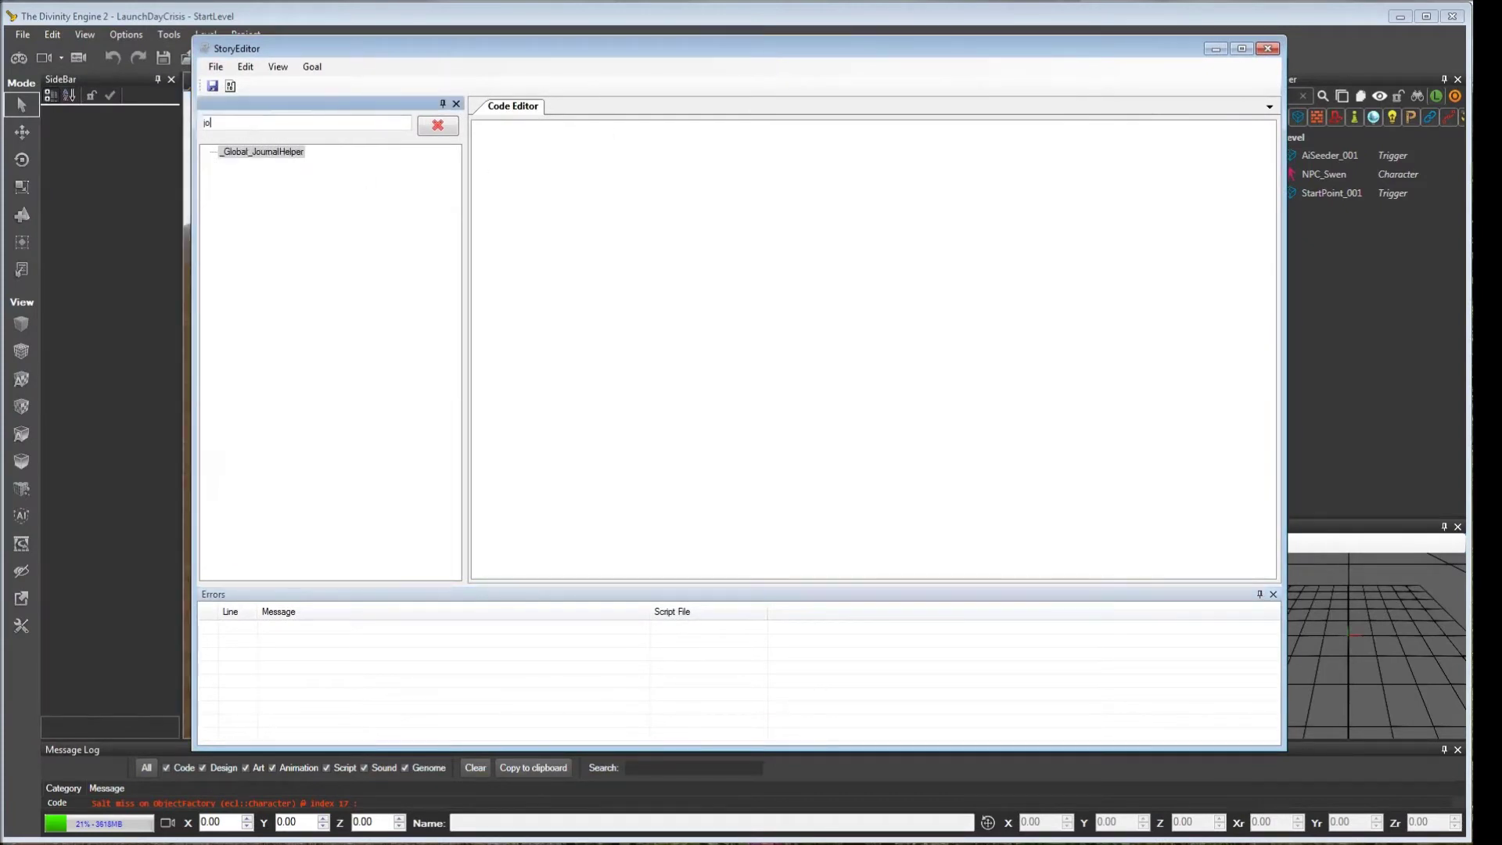
pyautogui.write('urnal')
pyautogui.doubleClick(255, 153)
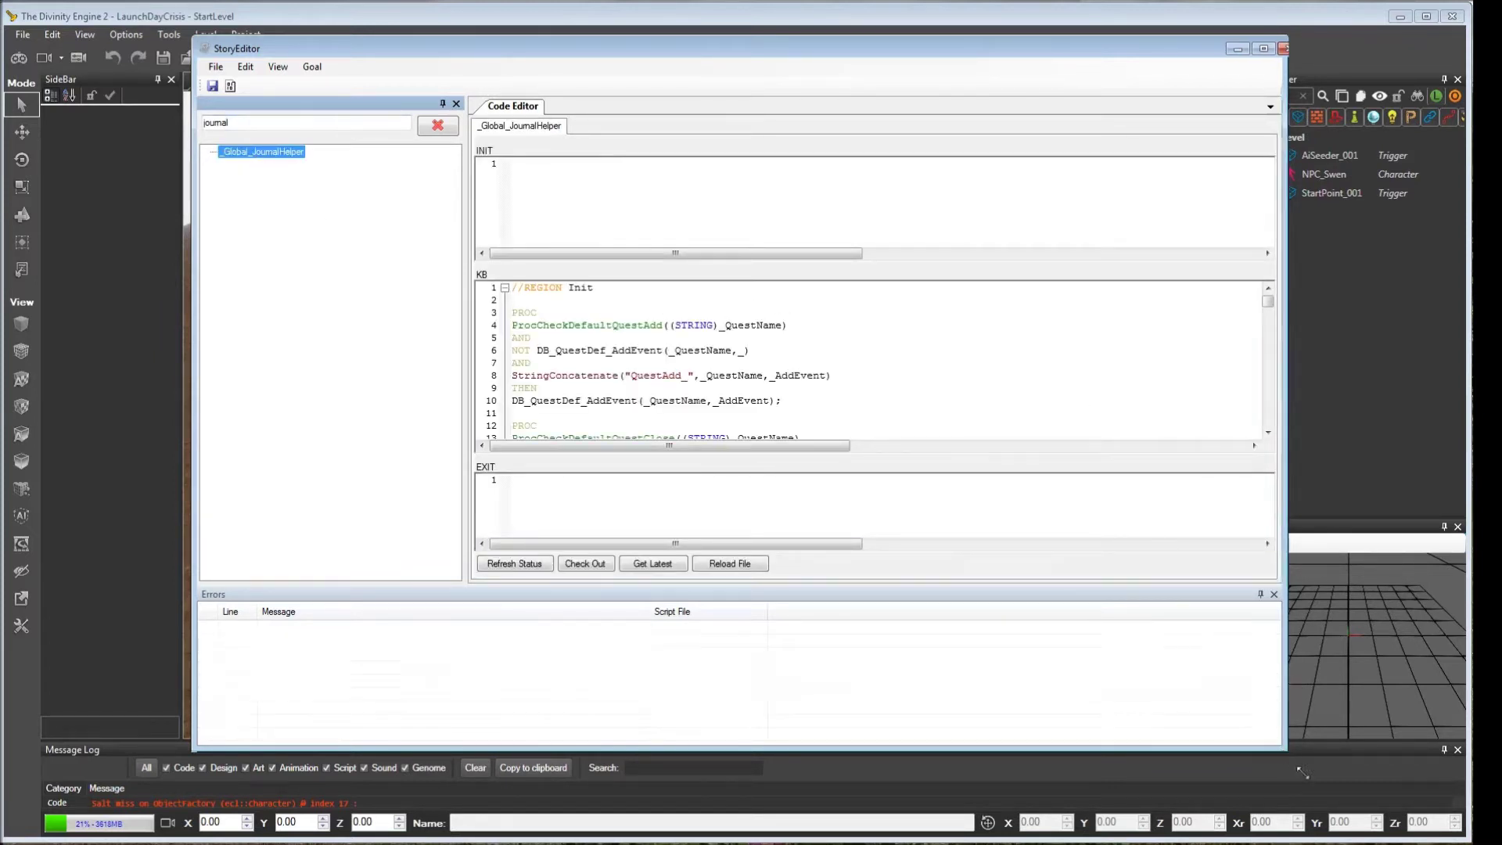
pyautogui.moveTo(1283, 744); pyautogui.dragTo(1350, 798)
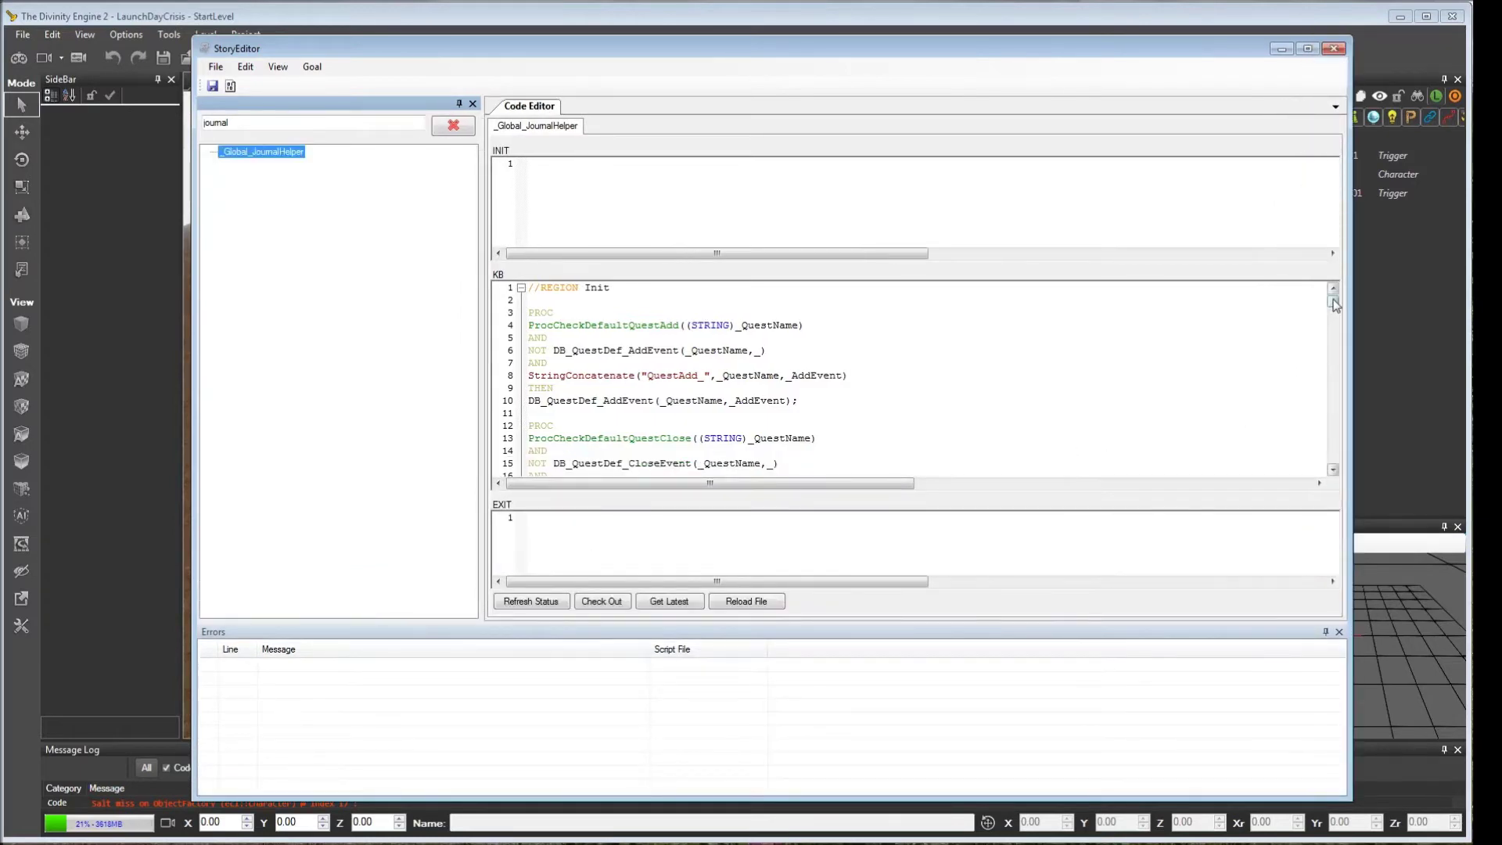
# Examine how the KB section of _Global_JournalHelper uses DB_QuestDef_State with the quest name and state to build the QuestUpdate_ event.
pyautogui.moveTo(1332, 302)
pyautogui.mouseDown()
pyautogui.moveTo(1332, 433)
pyautogui.moveTo(1315, 287)
pyautogui.mouseUp()
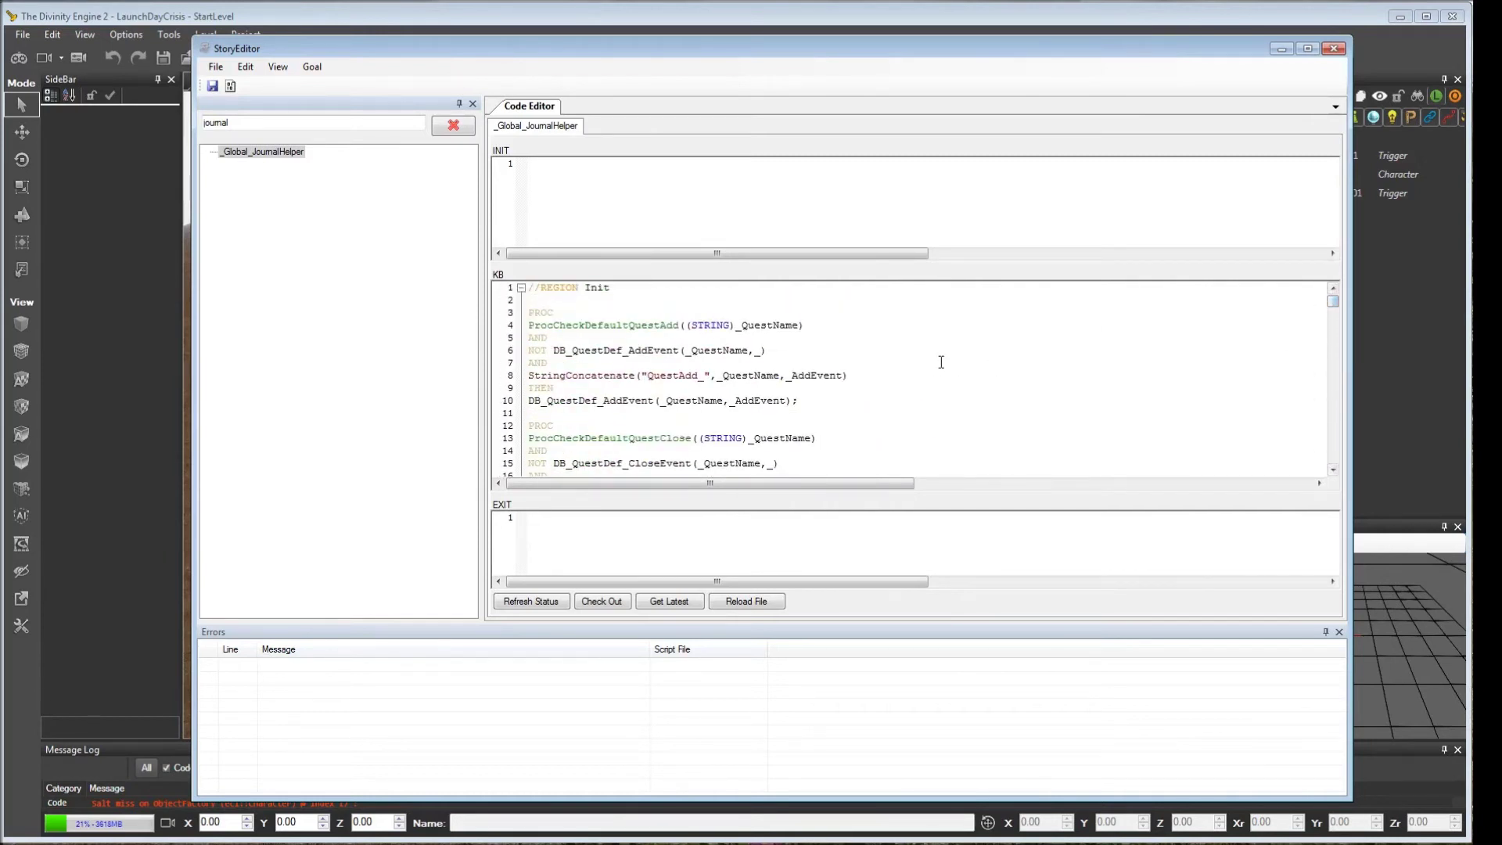
pyautogui.scroll(-3, 876, 378)
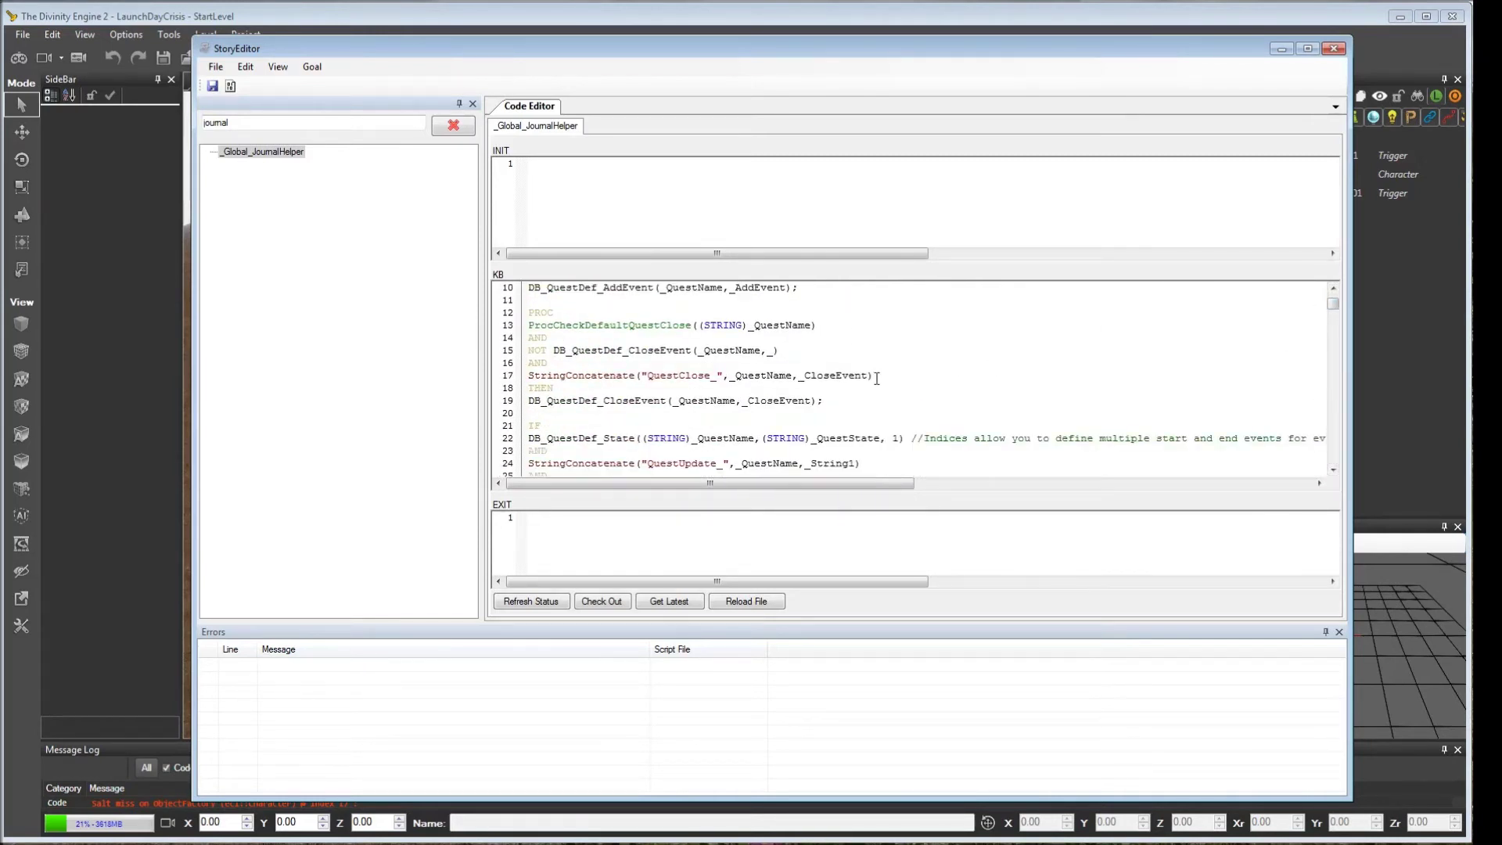
pyautogui.scroll(-1, 890, 351)
pyautogui.scroll(1, 890, 352)
pyautogui.scroll(-3, 819, 353)
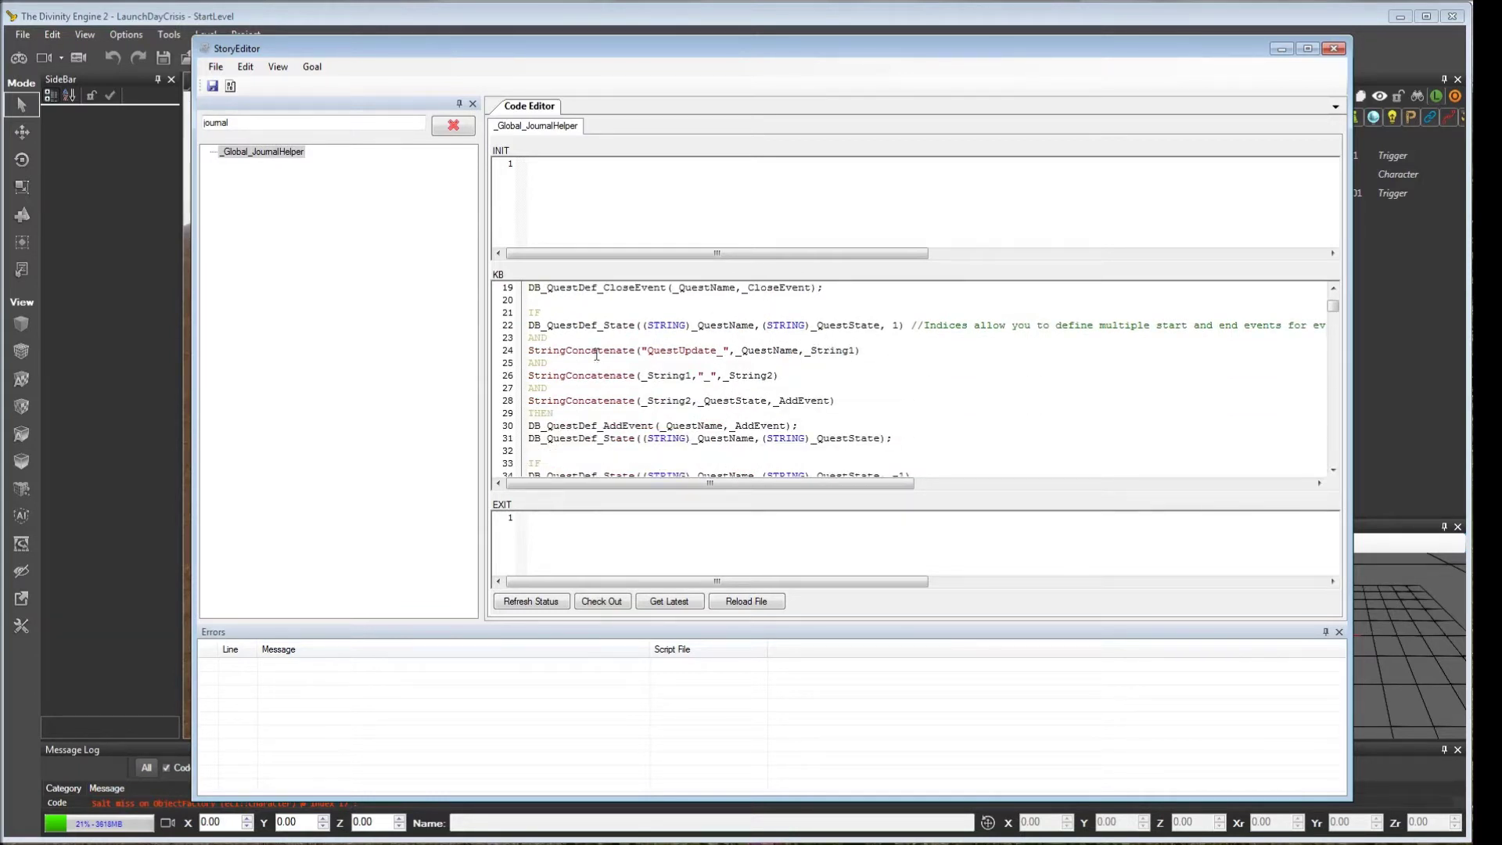
pyautogui.doubleClick(597, 327)
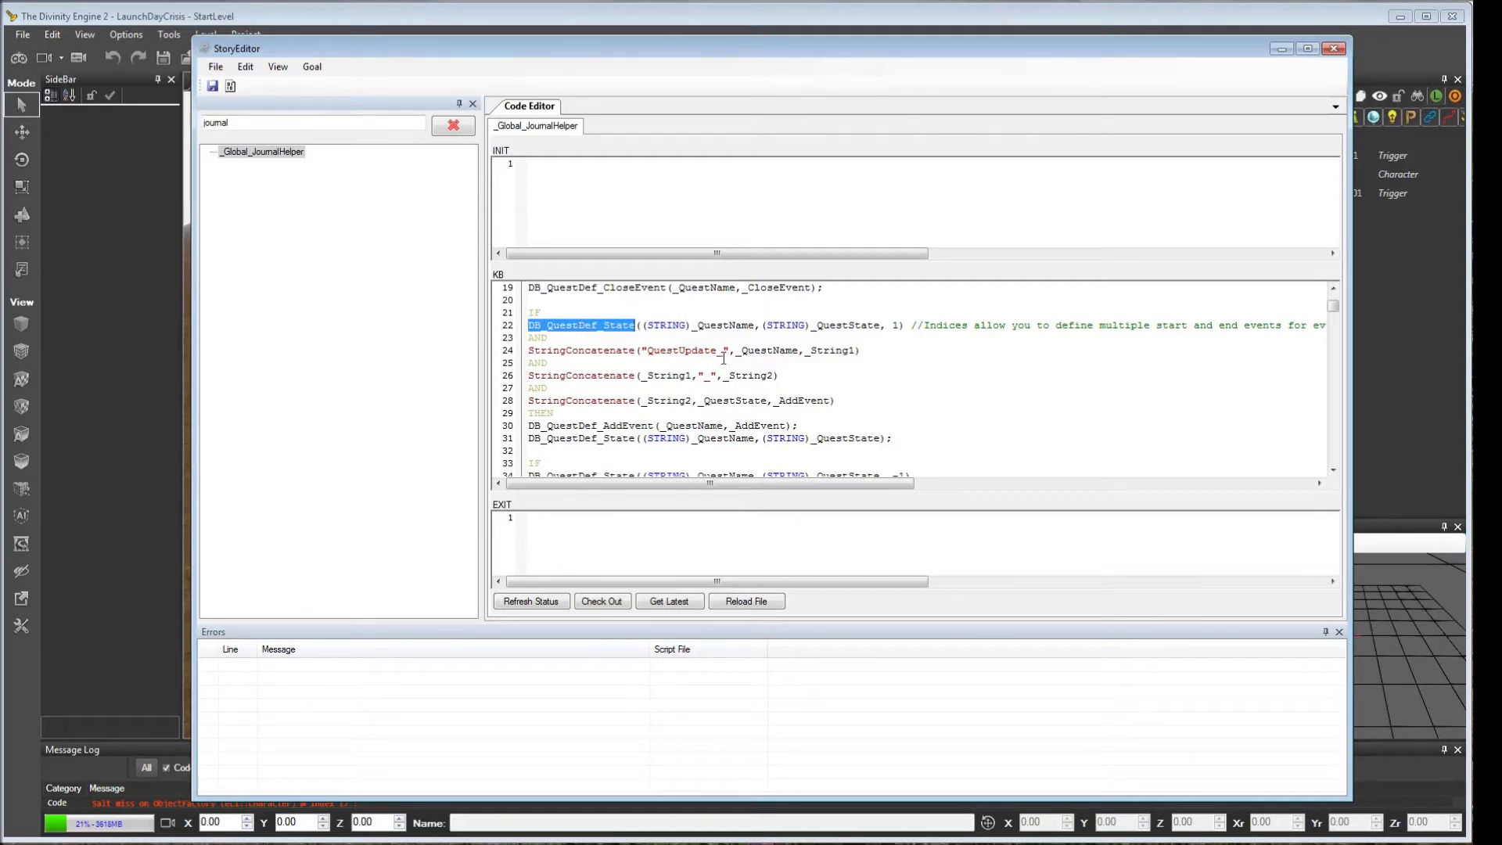
pyautogui.doubleClick(727, 325)
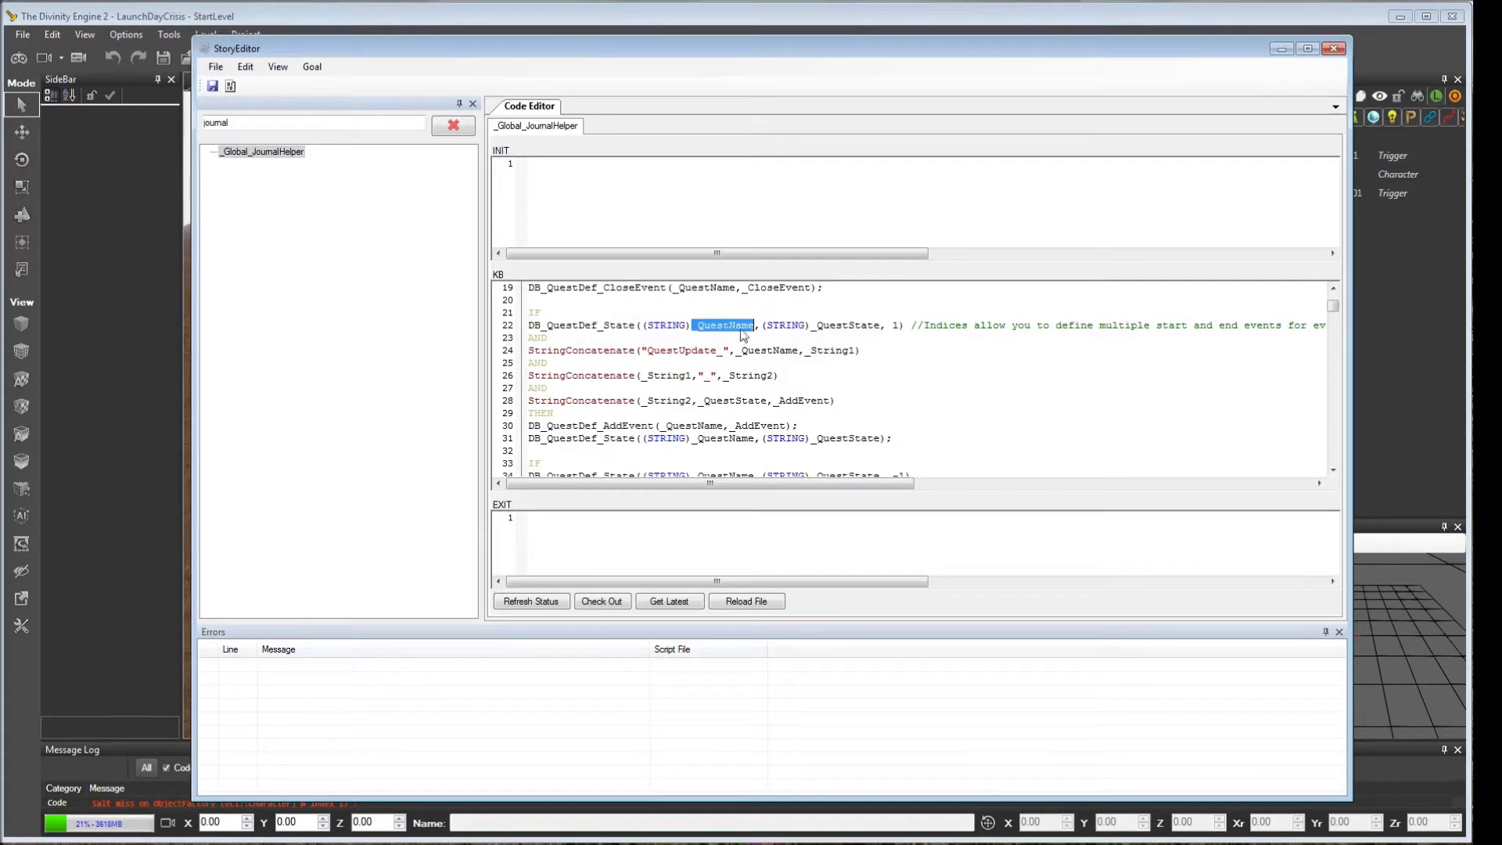
pyautogui.doubleClick(844, 325)
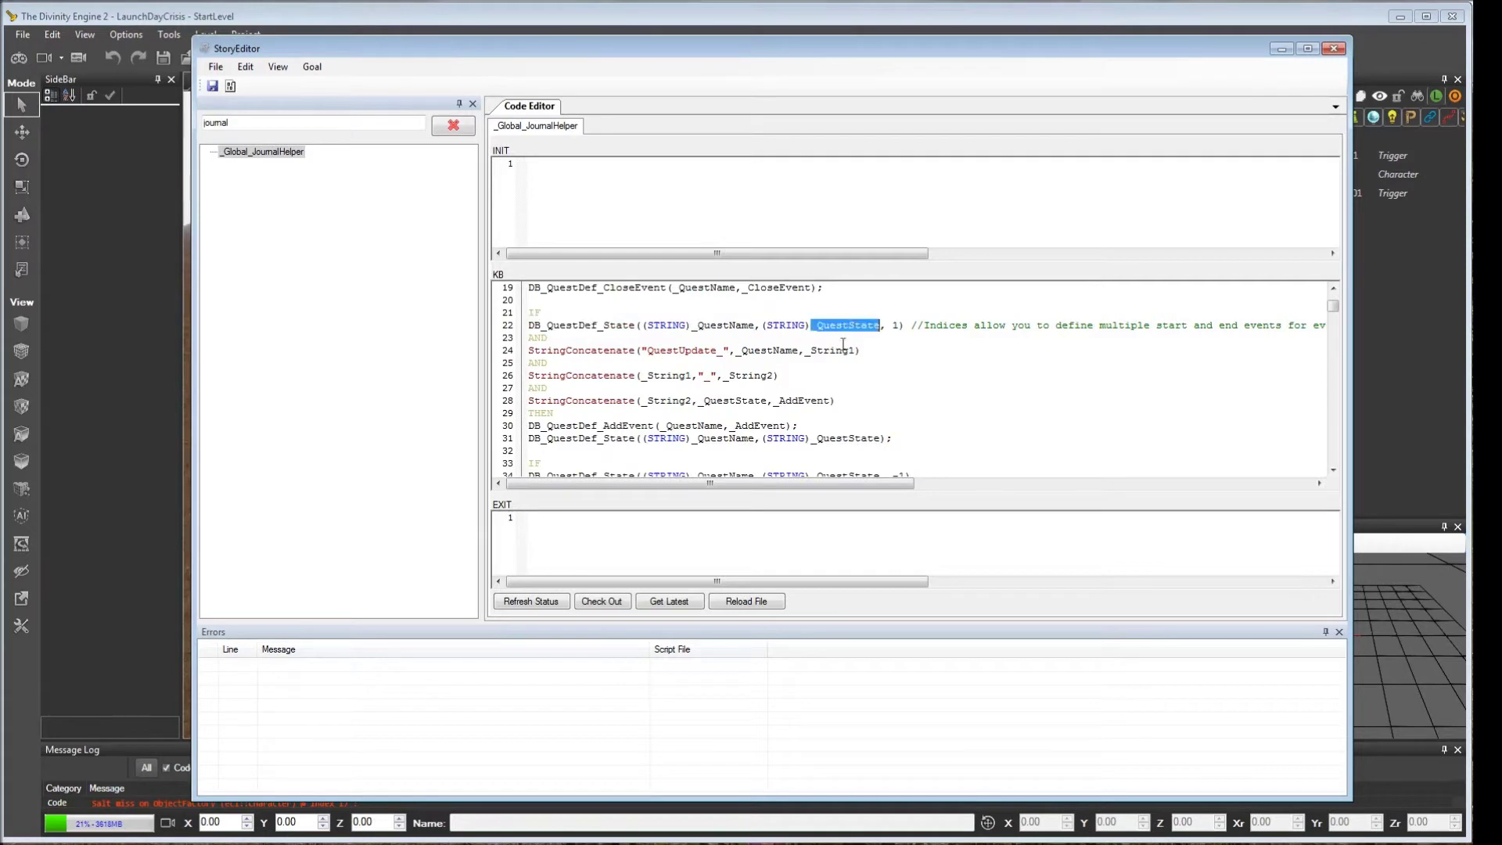
pyautogui.click(709, 325)
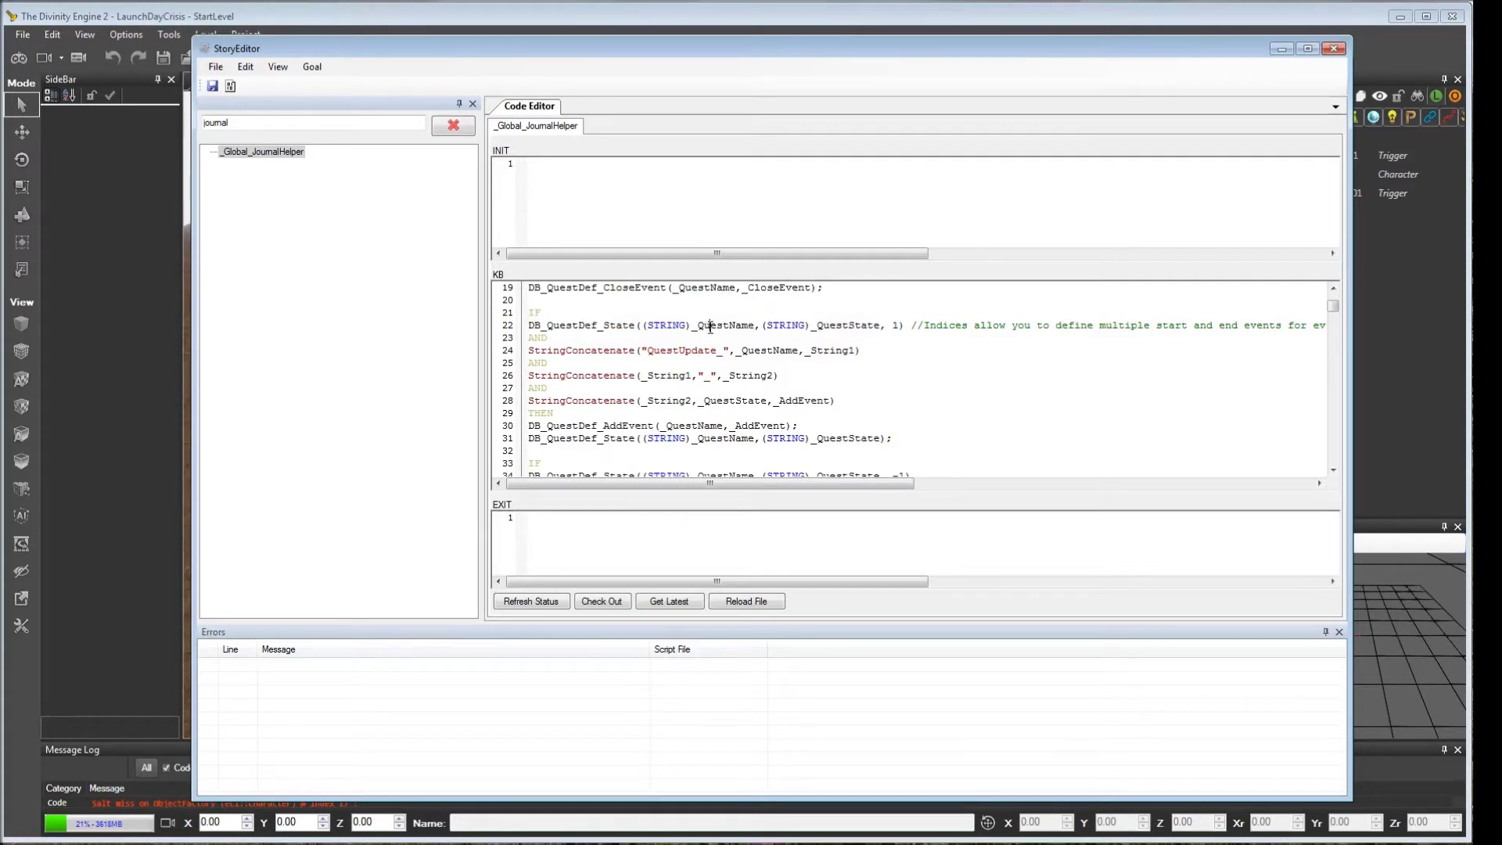
pyautogui.doubleClick(694, 351)
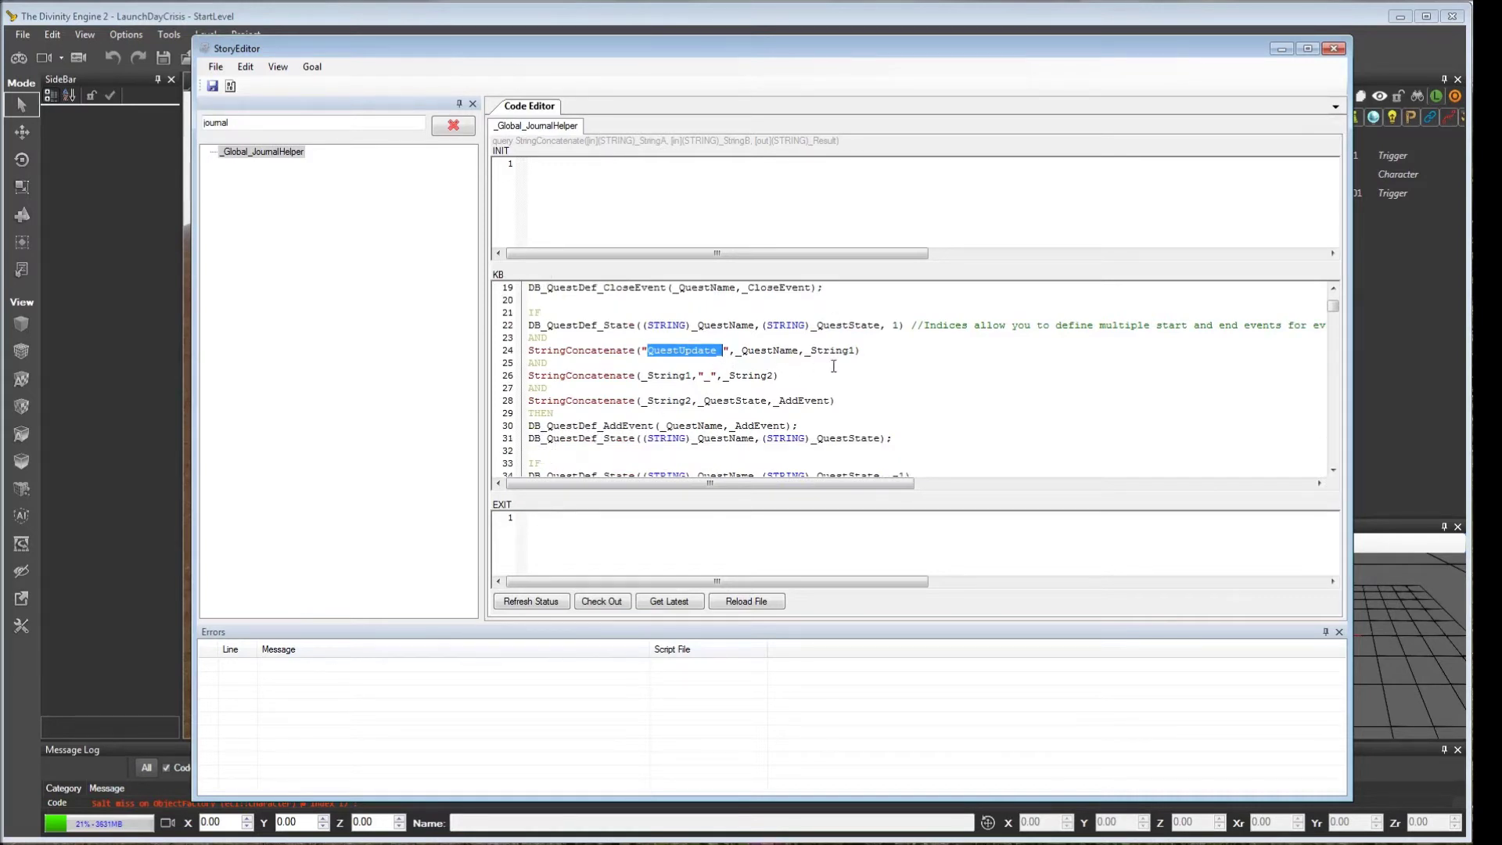
pyautogui.doubleClick(581, 327)
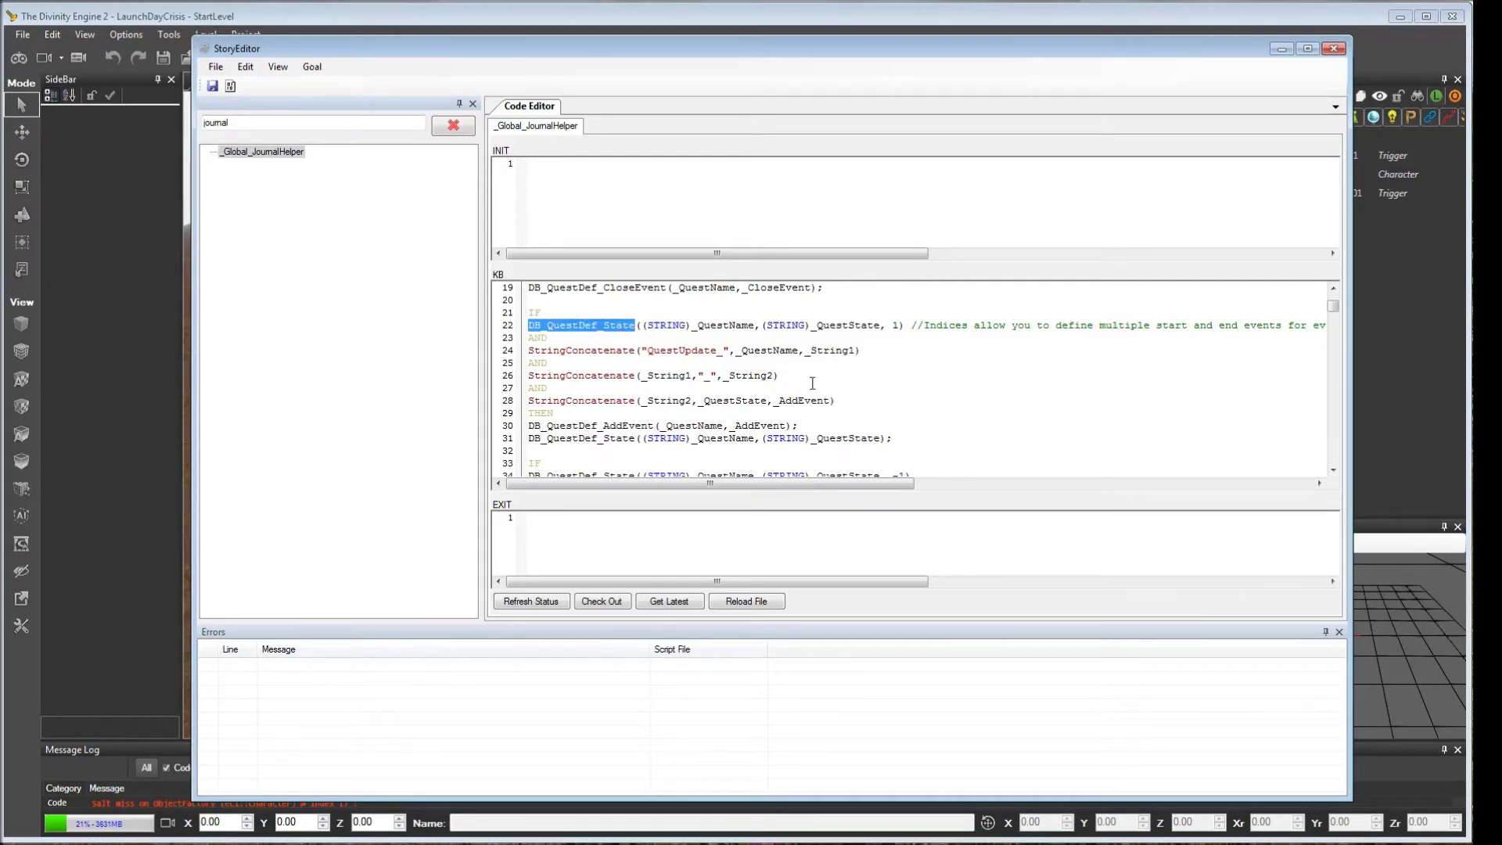
# Clear the script filter and add a new sub-item script named LDC_journal under __Start.
pyautogui.doubleClick(250, 125)
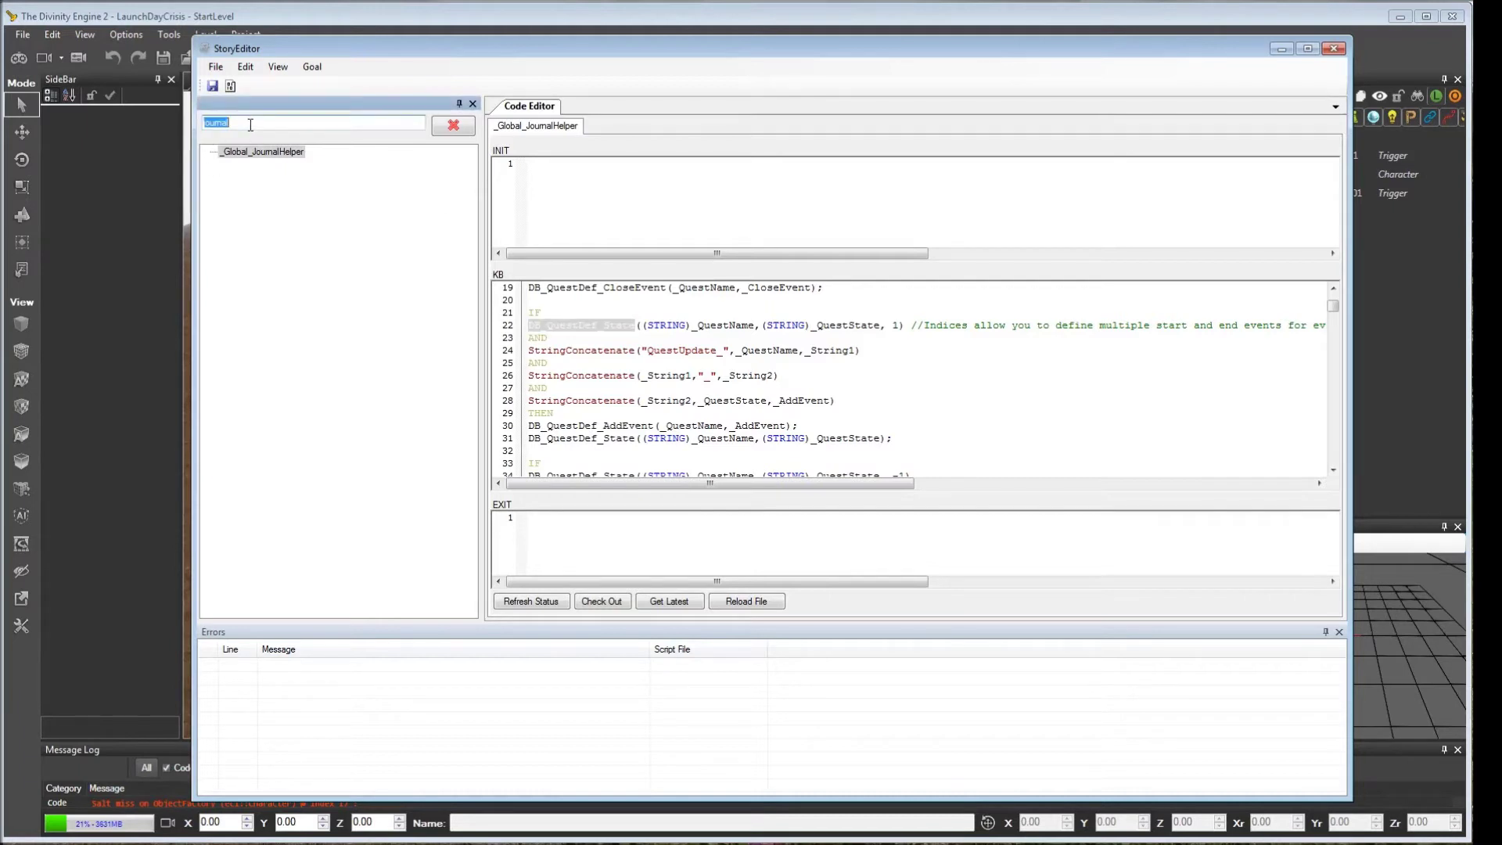
pyautogui.press('BackSpace')
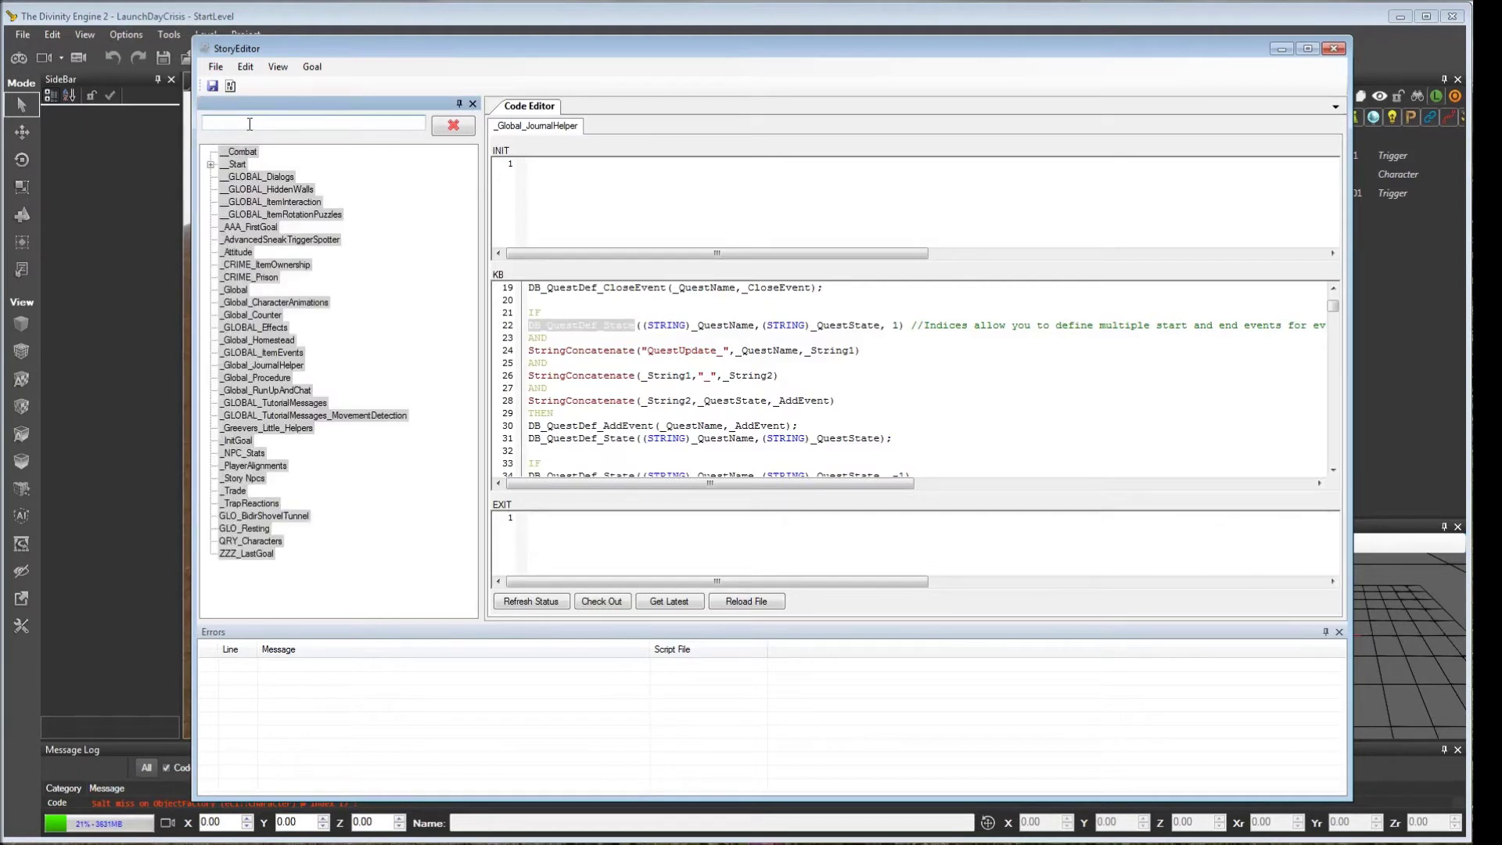
pyautogui.click(237, 162)
pyautogui.click(215, 67)
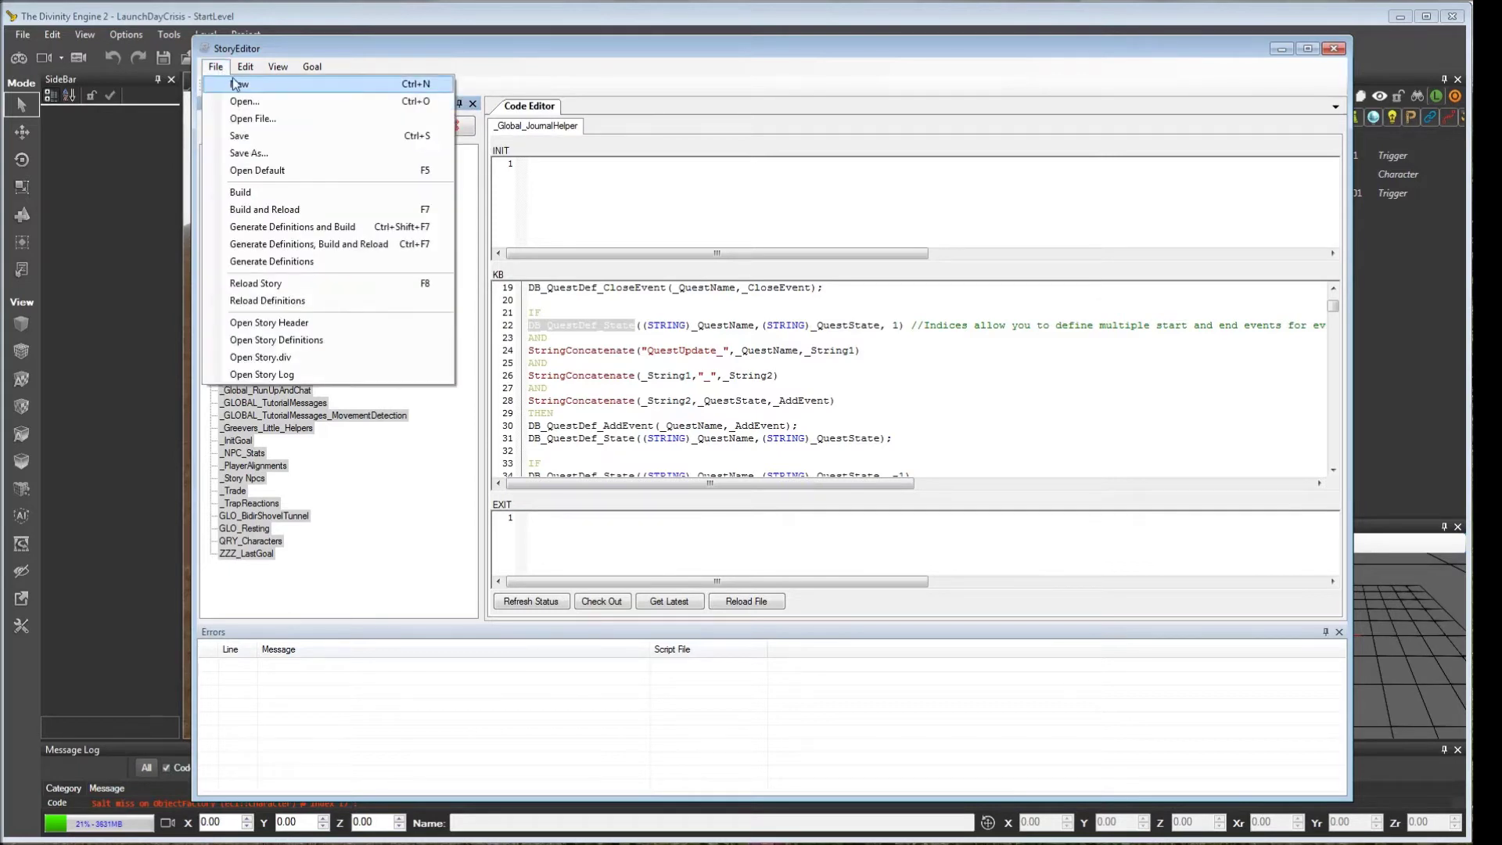
pyautogui.click(380, 57)
pyautogui.rightClick(240, 170)
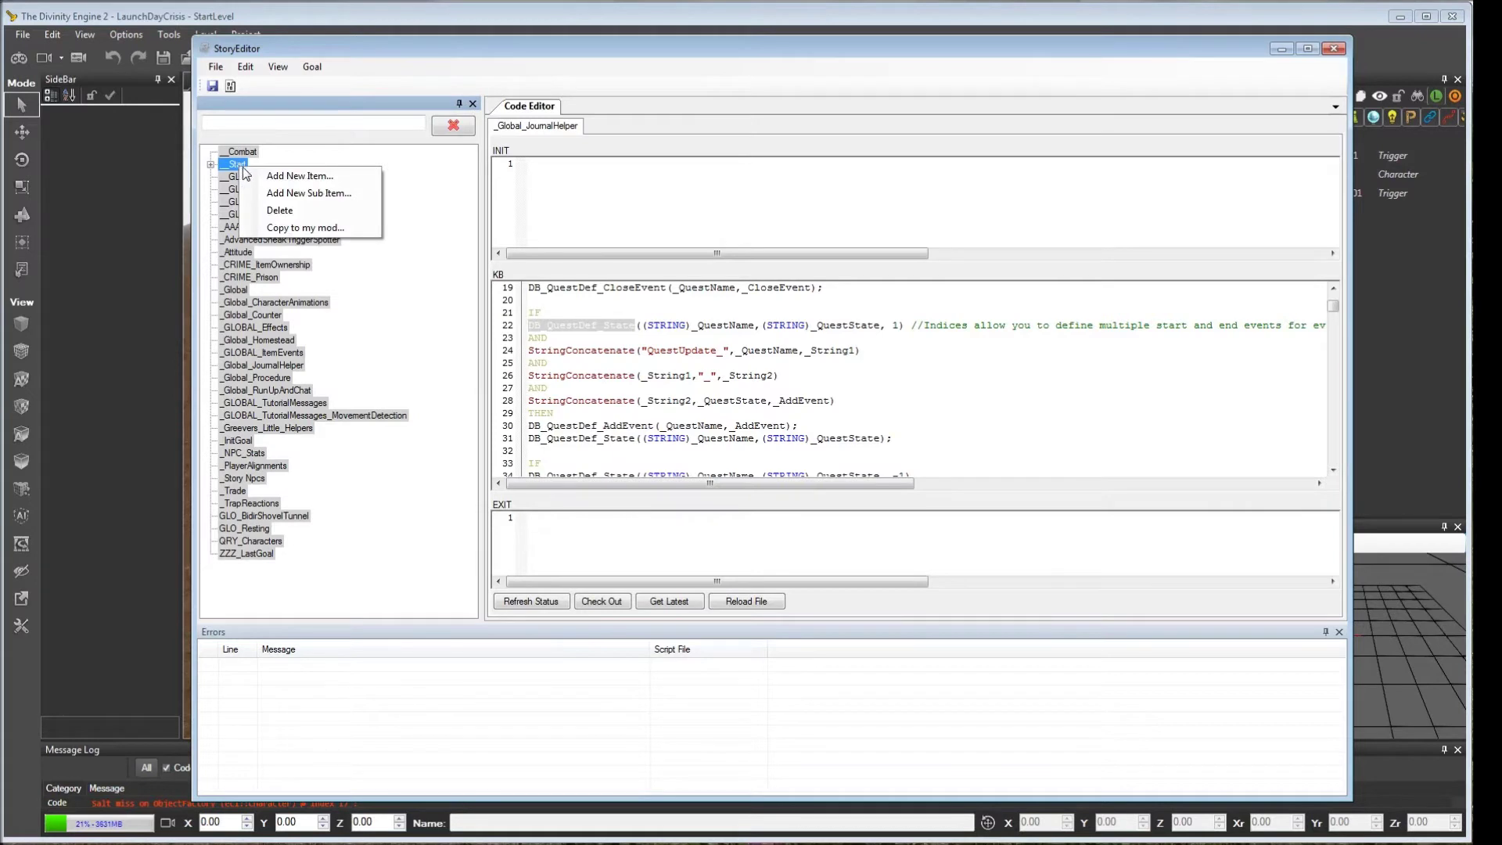
pyautogui.click(294, 194)
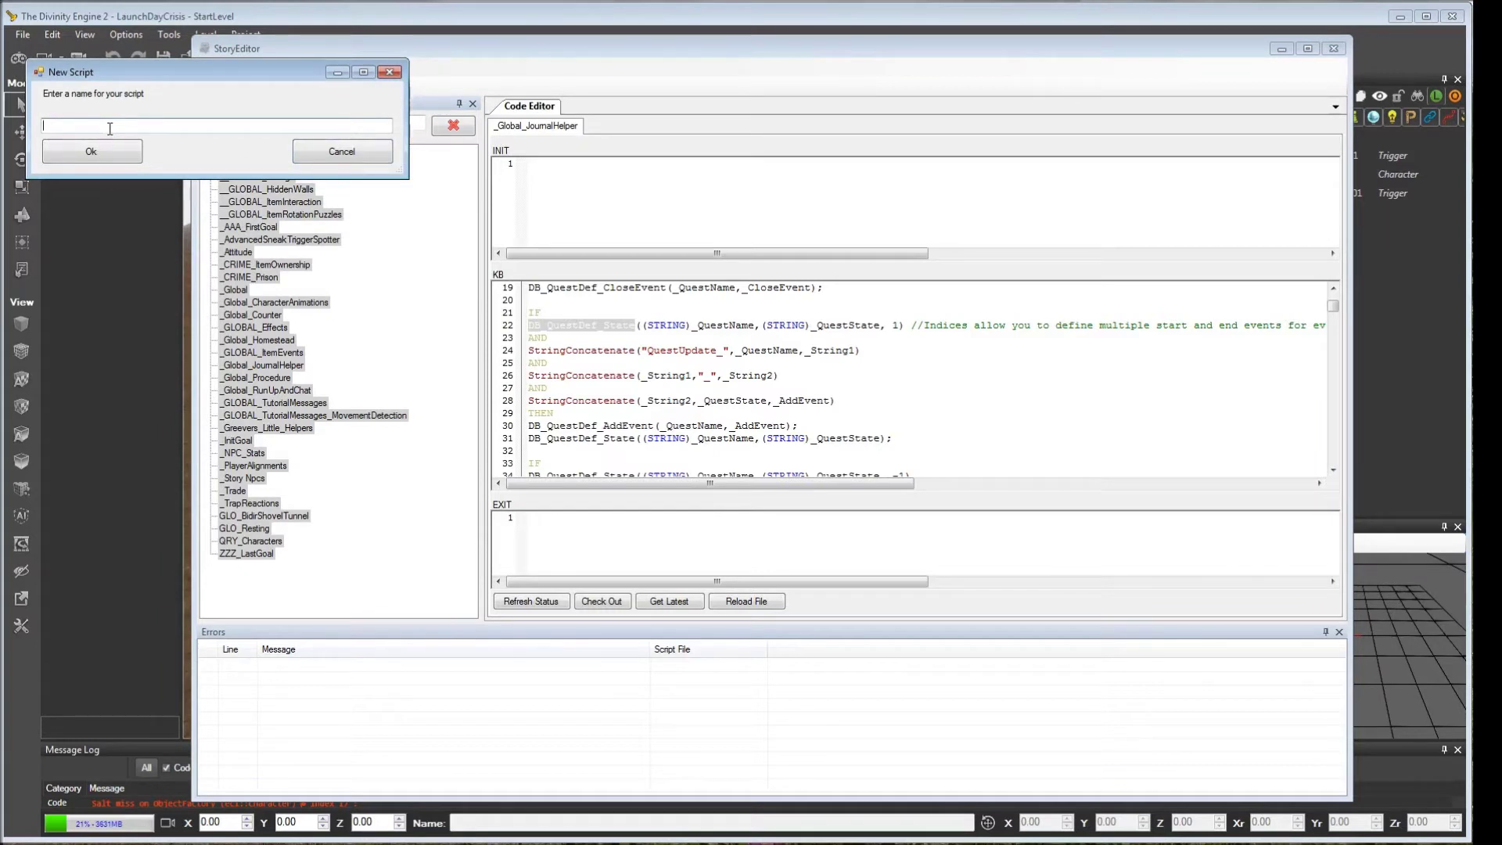
pyautogui.write('LDC_journal')
pyautogui.click(100, 154)
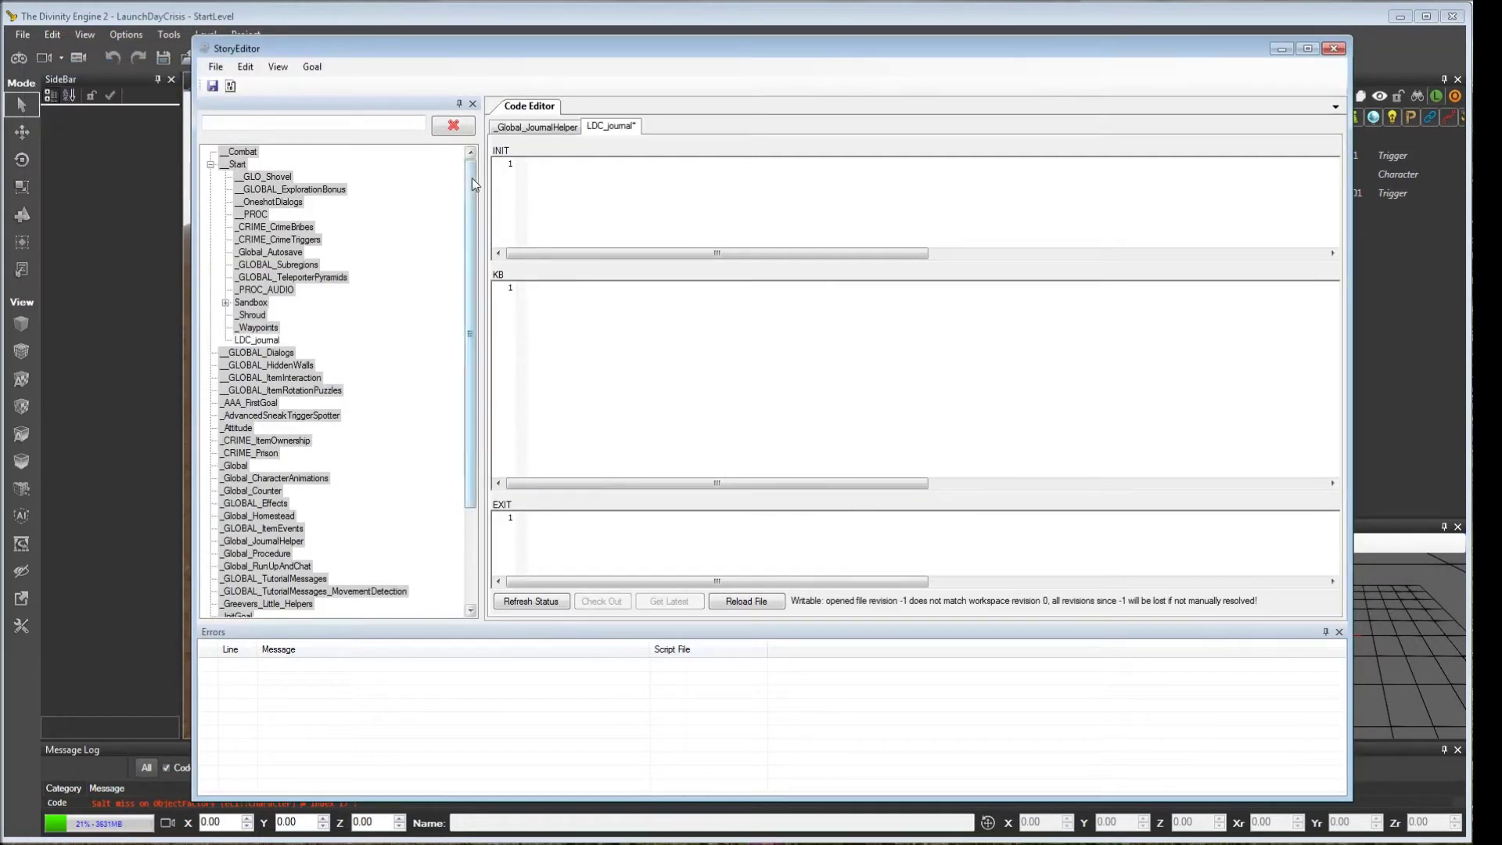
# Begin a "DB_IsPlayer(" entry in the INIT section of the LDC_journal script.
pyautogui.click(528, 287)
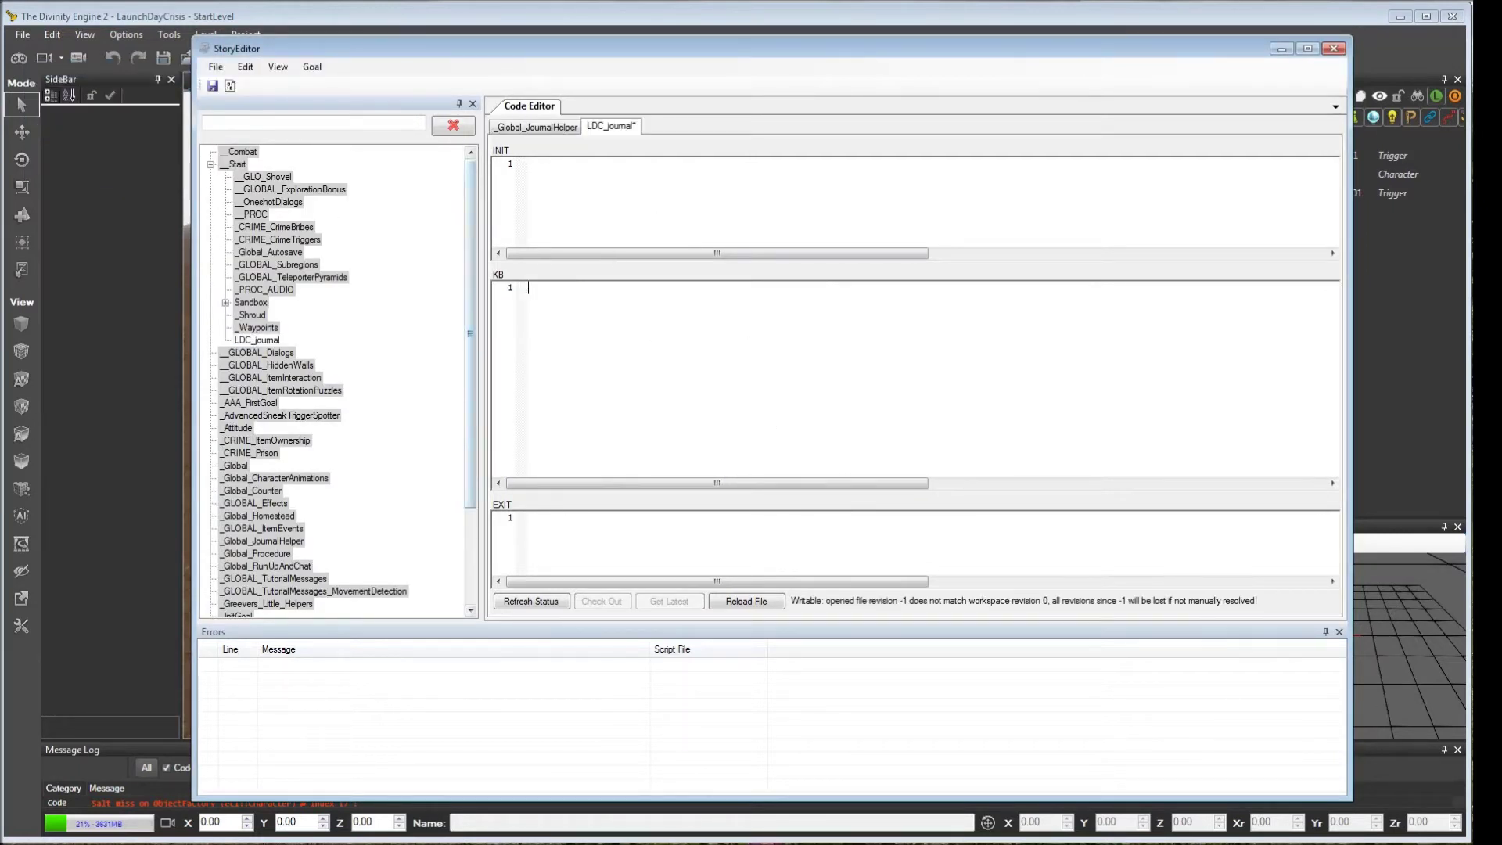
pyautogui.click(594, 186)
pyautogui.write('DB_IsPlayer(')
# Look up how DB_IsPlayer is used in the Unlocking quests region of the _Global_JournalHelper script.
pyautogui.click(535, 127)
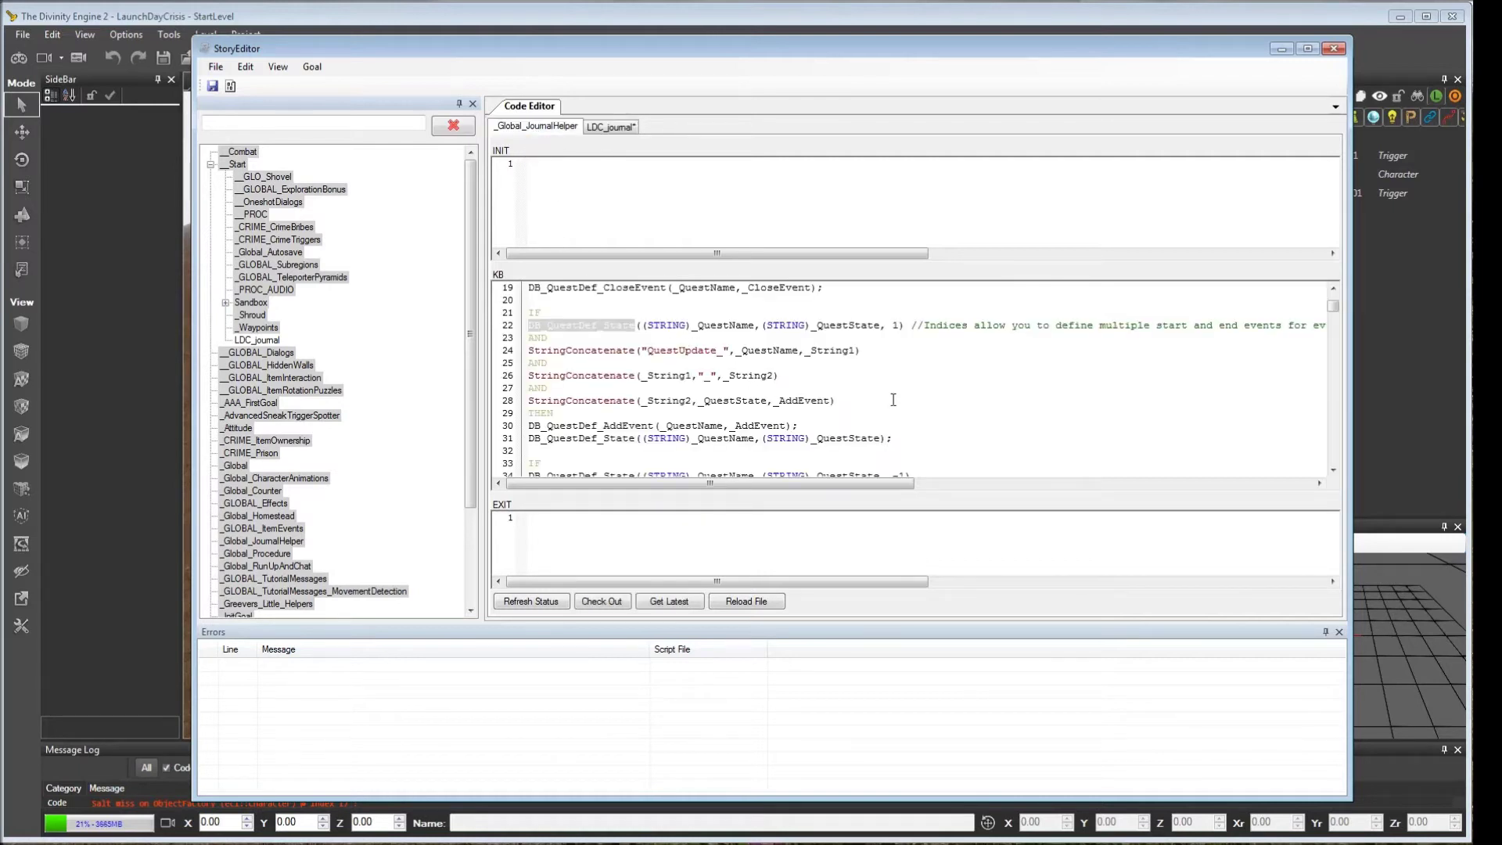
pyautogui.scroll(-6, 888, 383)
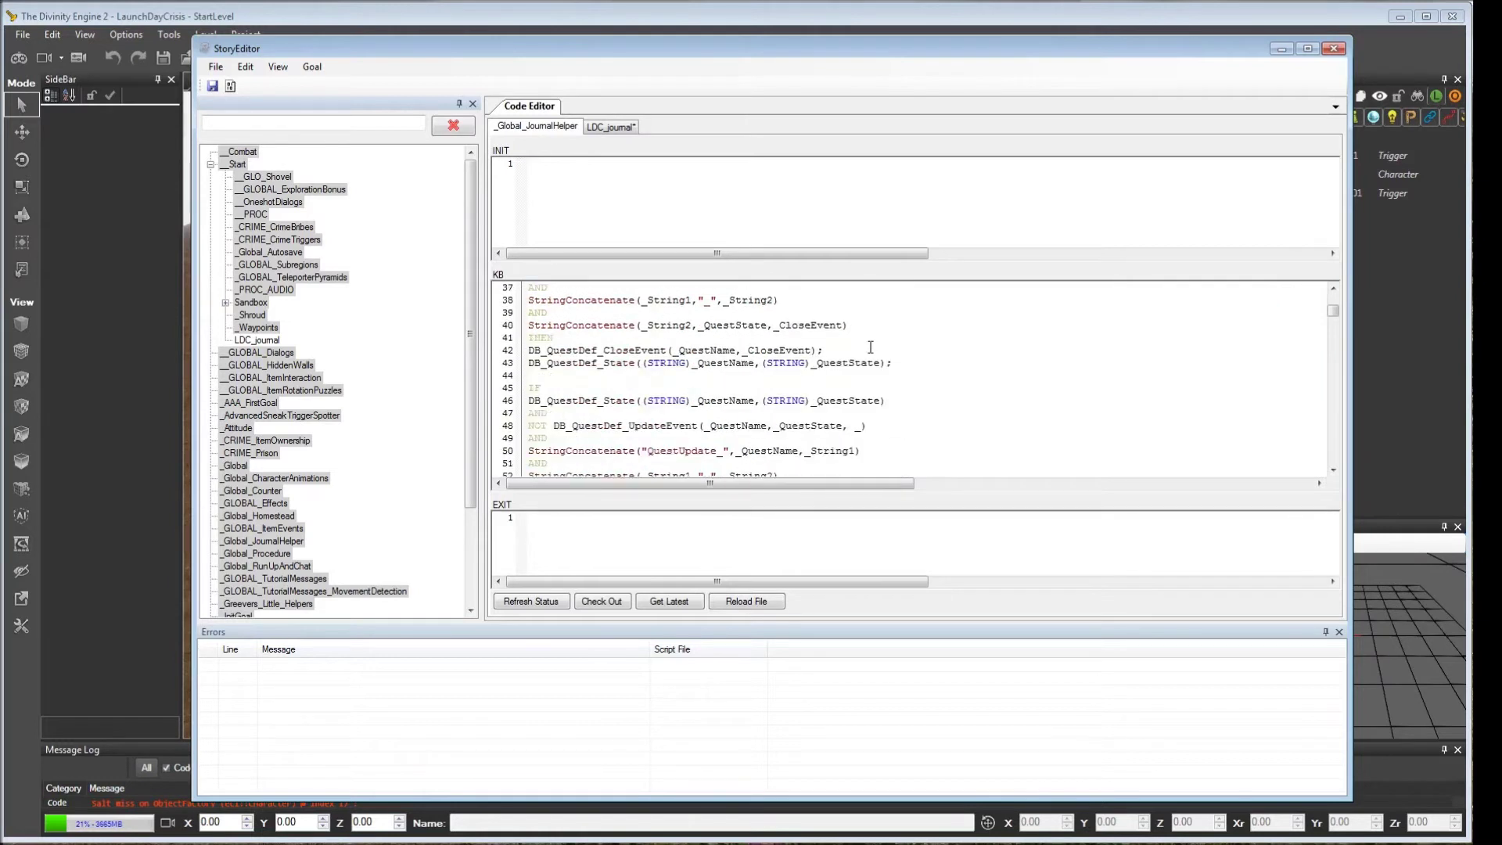
pyautogui.scroll(-8, 870, 347)
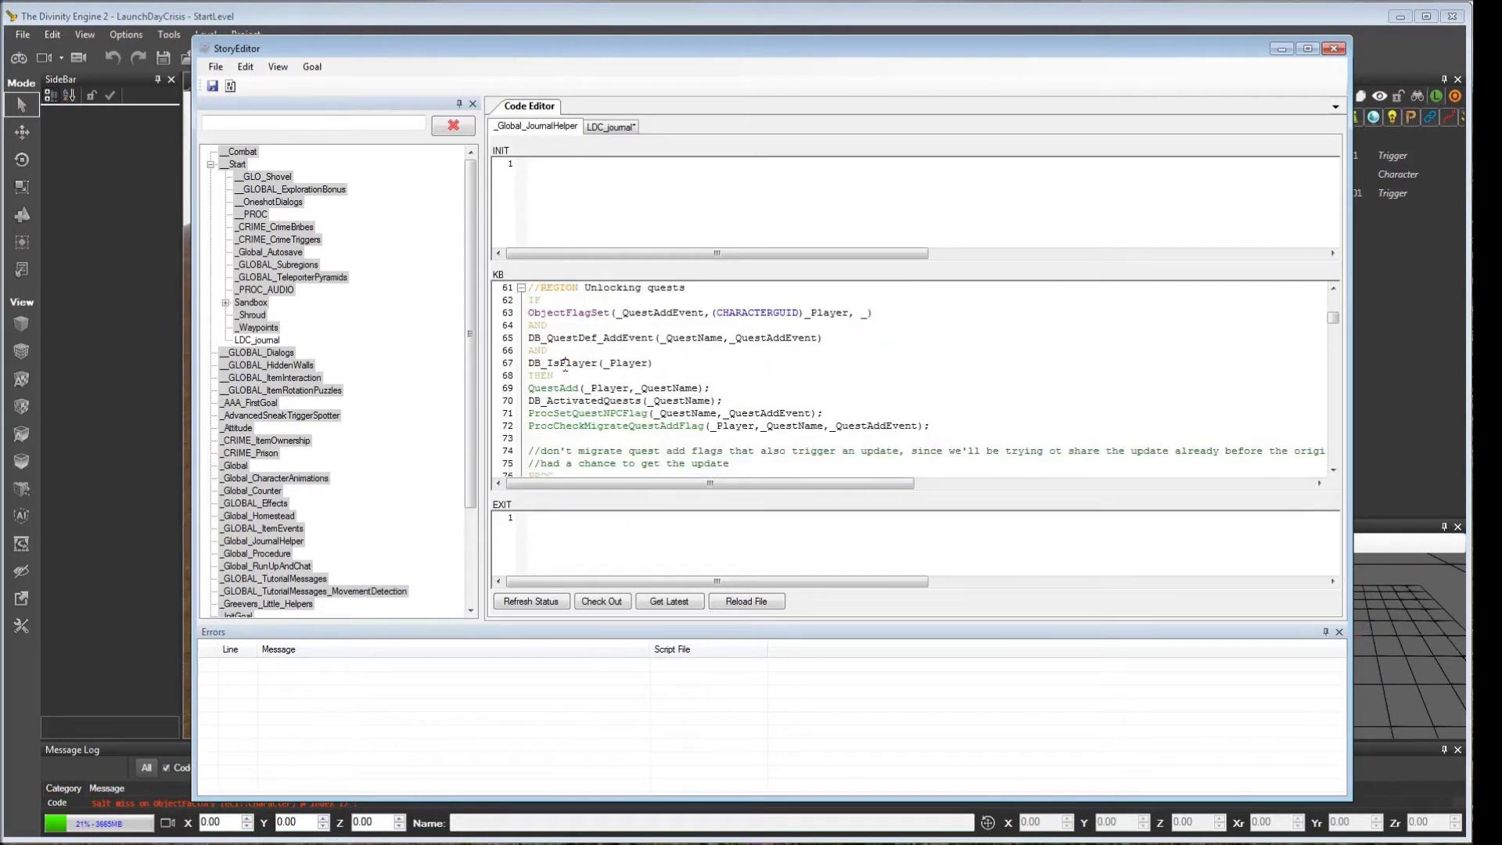
pyautogui.doubleClick(564, 365)
pyautogui.scroll(1, 789, 361)
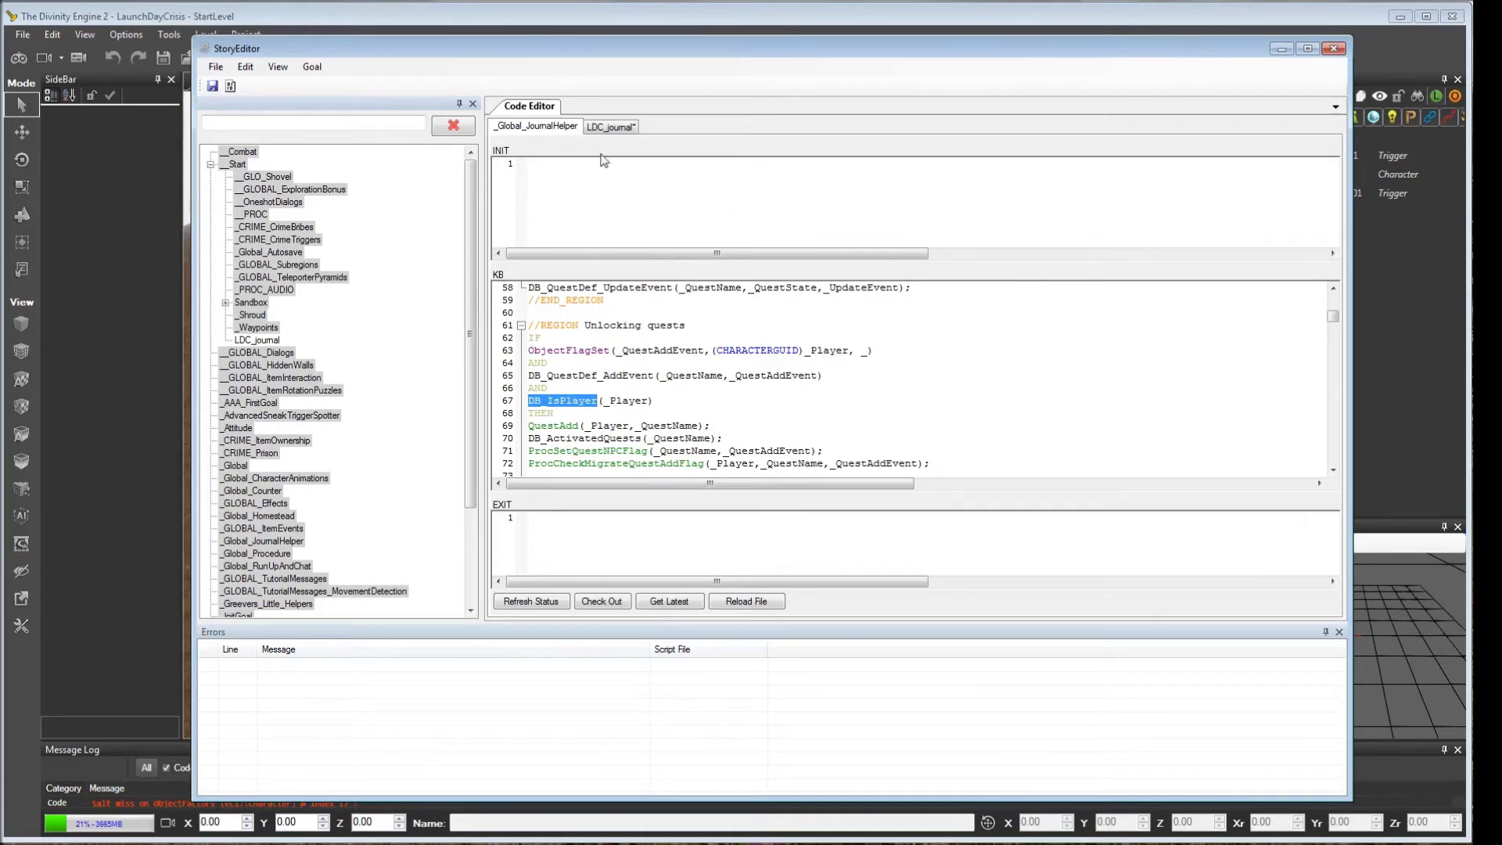
# Complete the DB_IsPlayer entry in LDC_journal's INIT section with the S_GLO_CharacterCreationDummy_001 character GUID, close it with ");" and save the script.
pyautogui.click(610, 126)
pyautogui.click(632, 166)
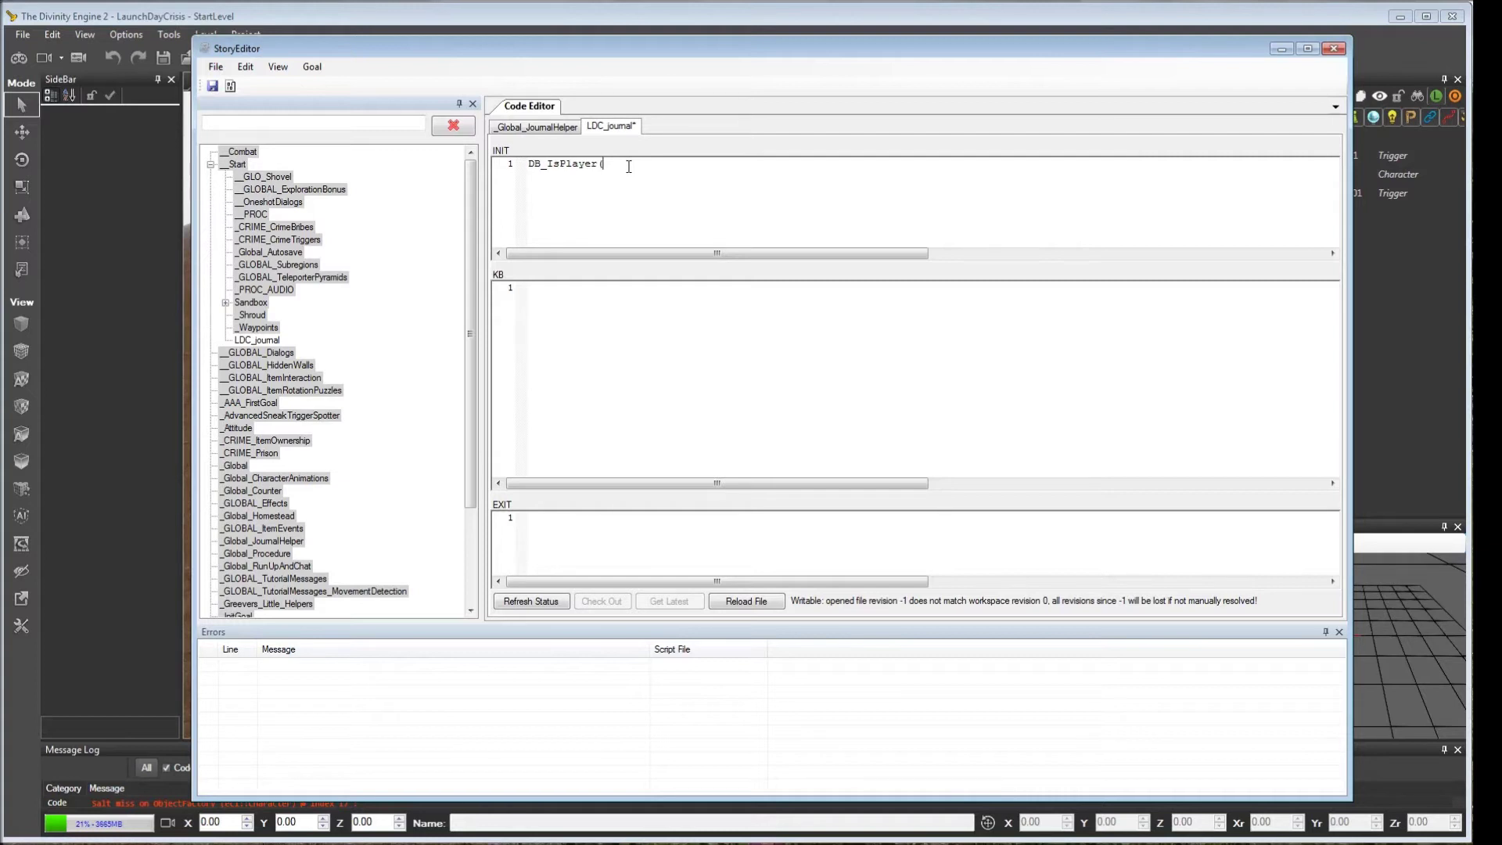
pyautogui.write('dummy')
pyautogui.hotkey('ctrl', 'space')
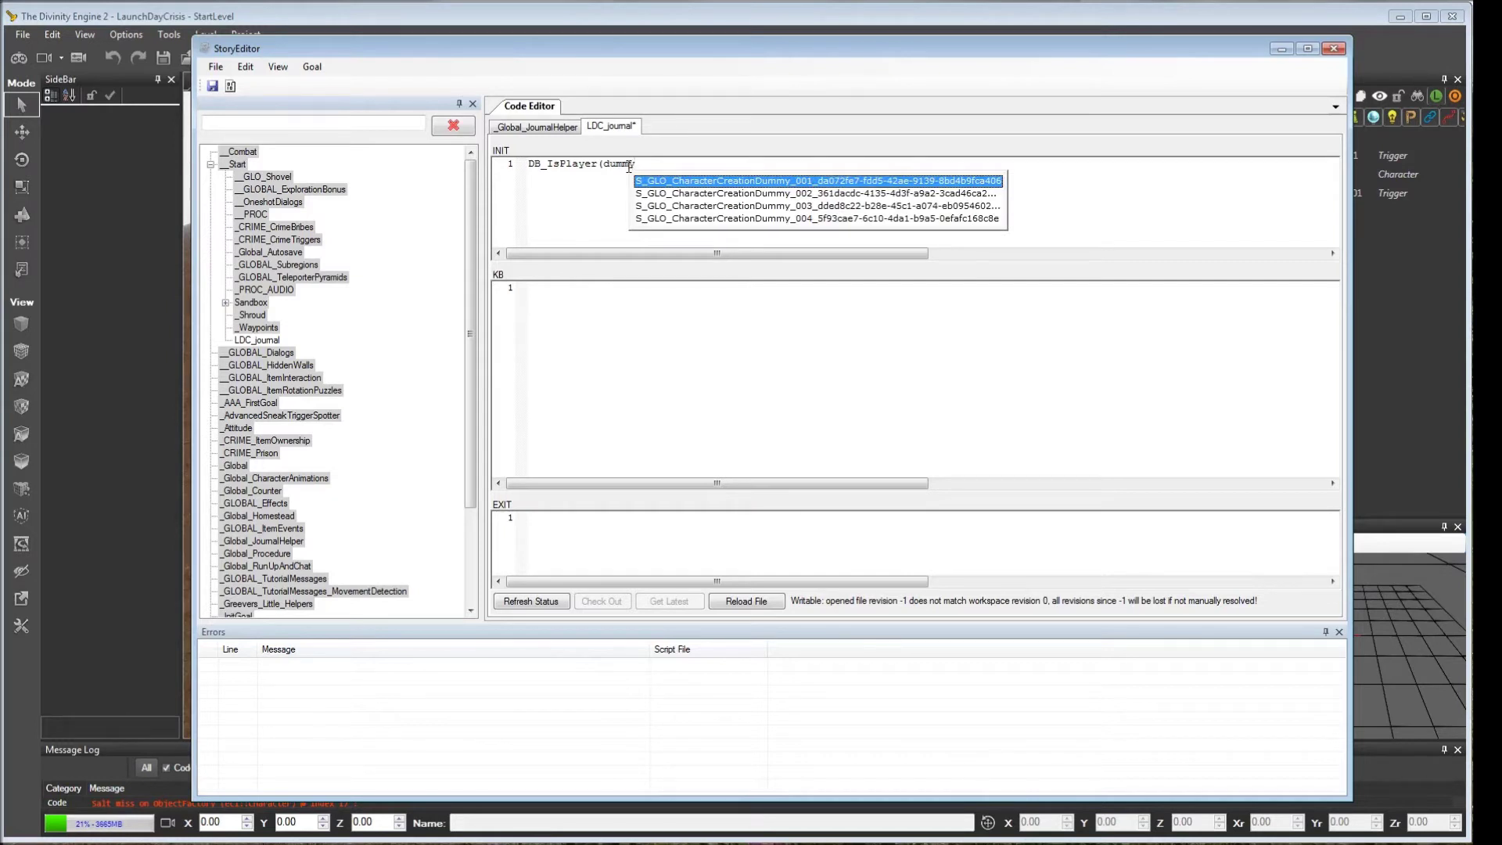
pyautogui.doubleClick(756, 186)
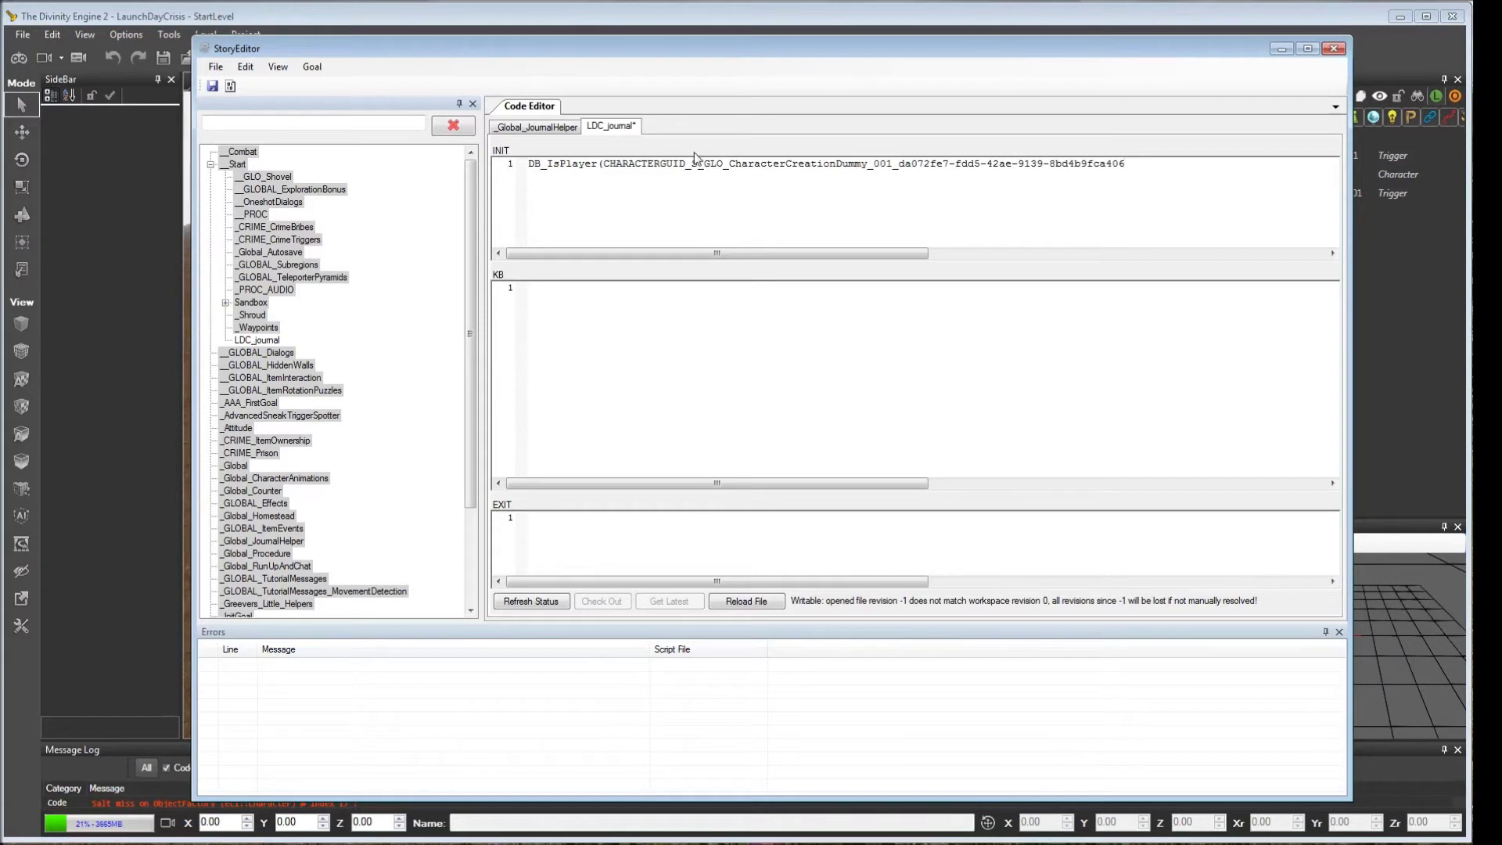
pyautogui.doubleClick(747, 164)
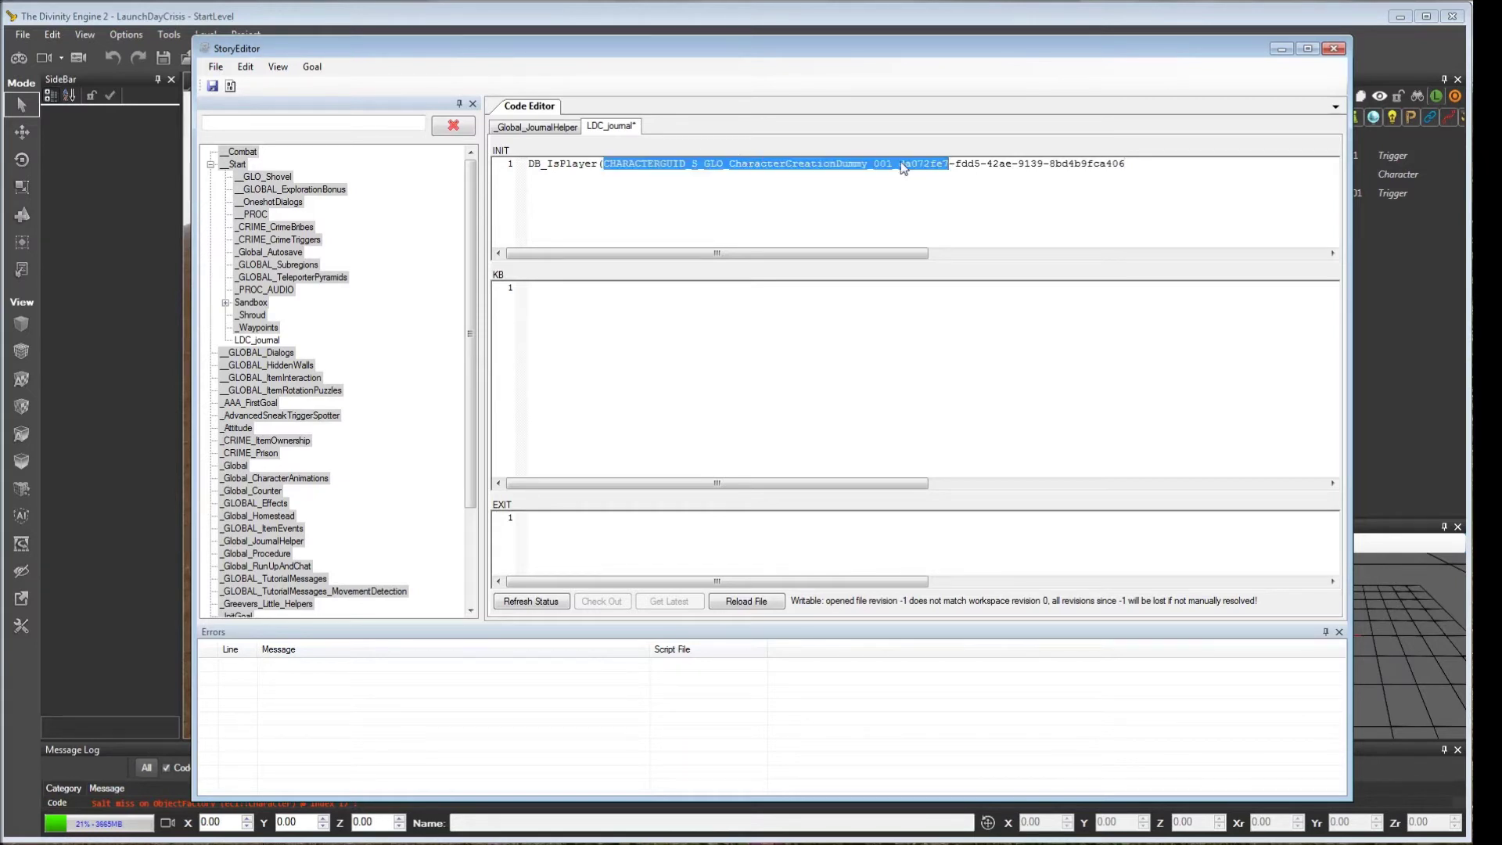
pyautogui.click(1189, 165)
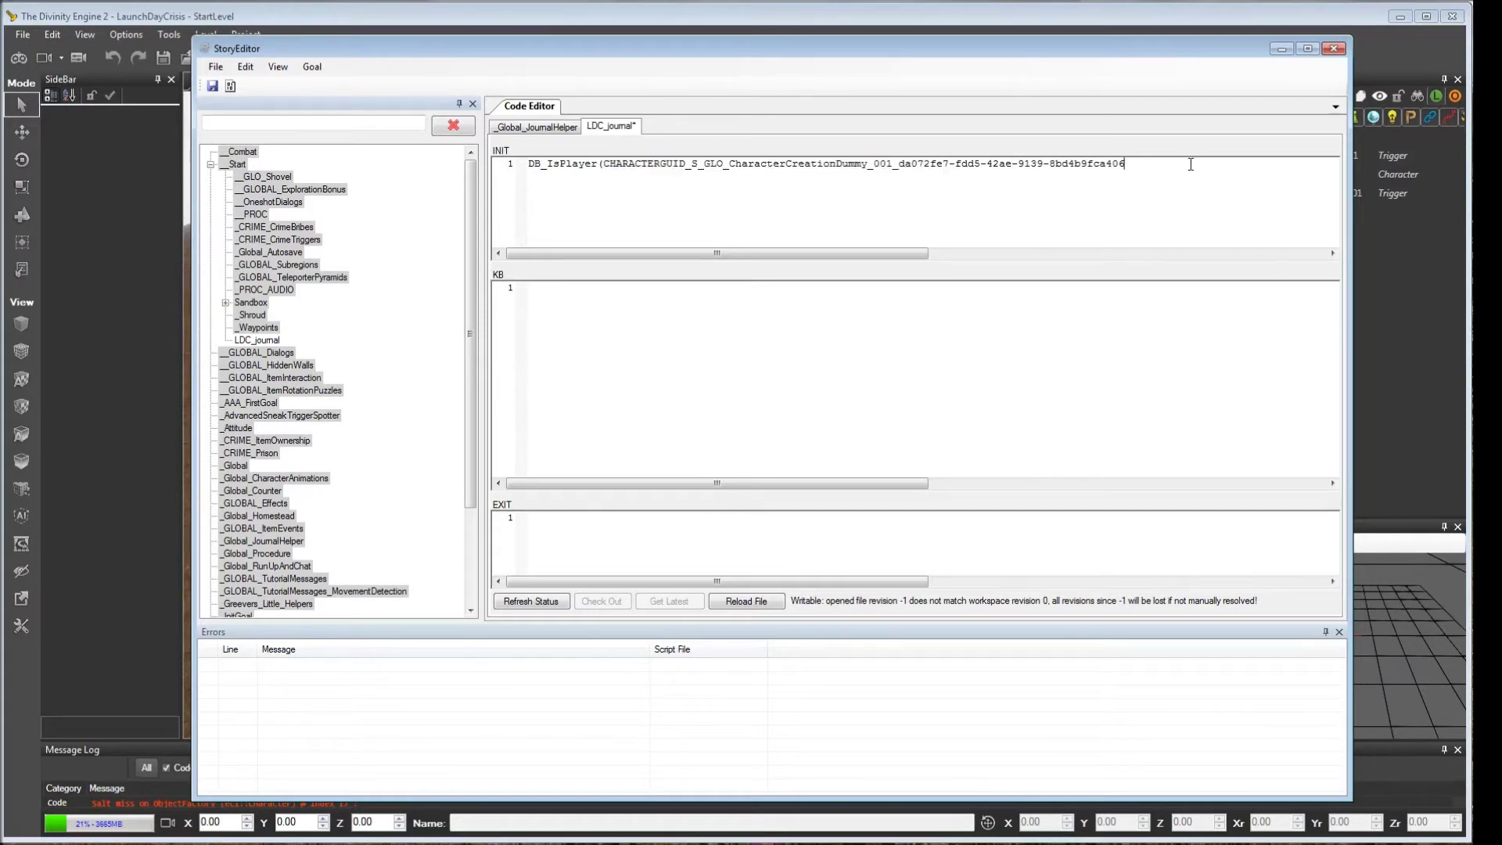
pyautogui.write(');')
pyautogui.hotkey('ctrl', 's')
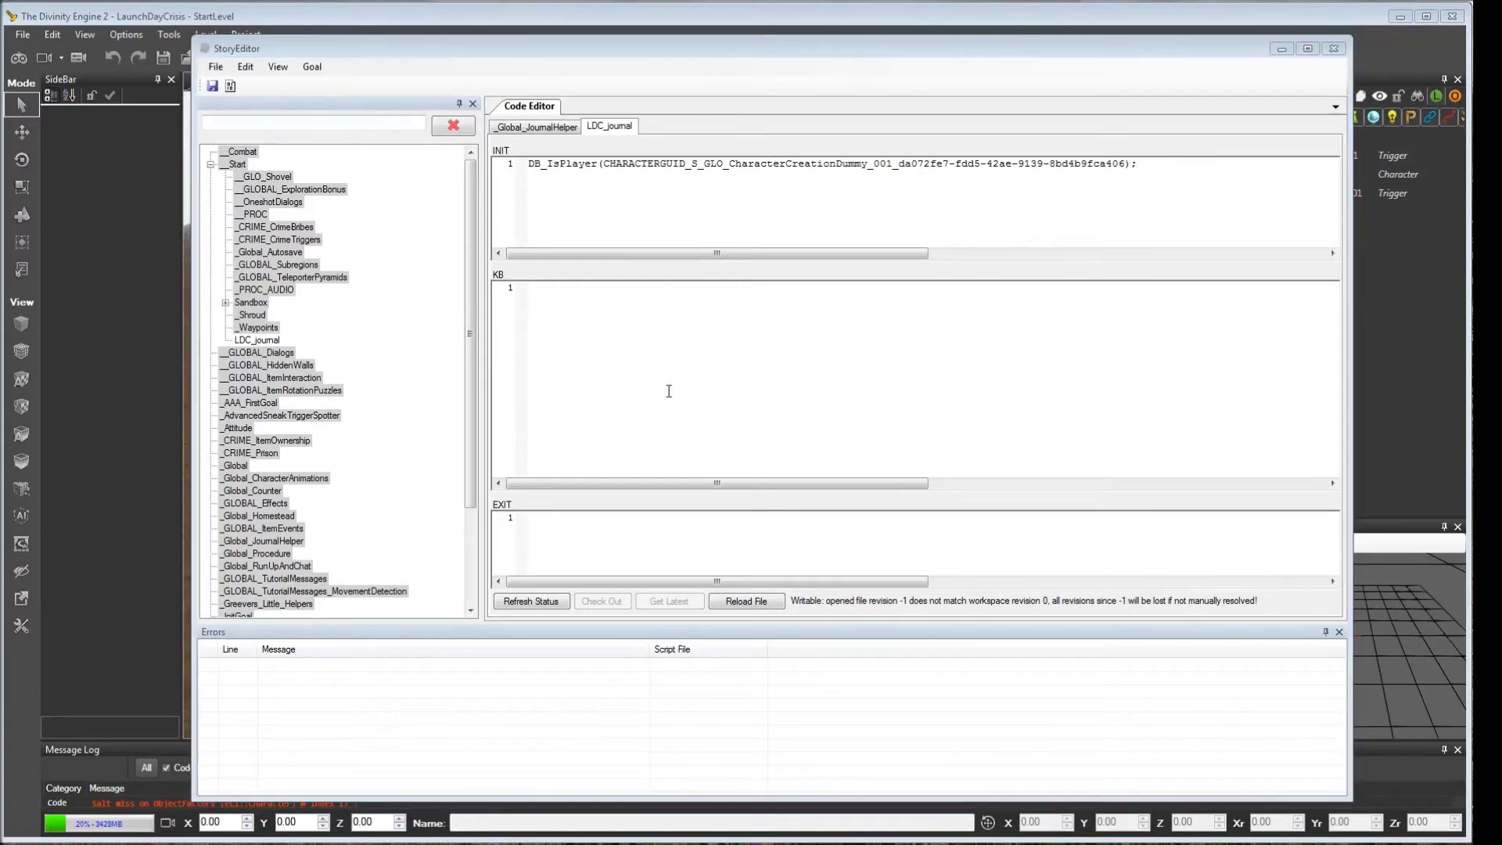
# Copy DB_QuestDef_State from _Global_JournalHelper and begin a "DB_QuestDef_State(" entry below the DB_IsPlayer line in LDC_journal's INIT section.
pyautogui.click(554, 130)
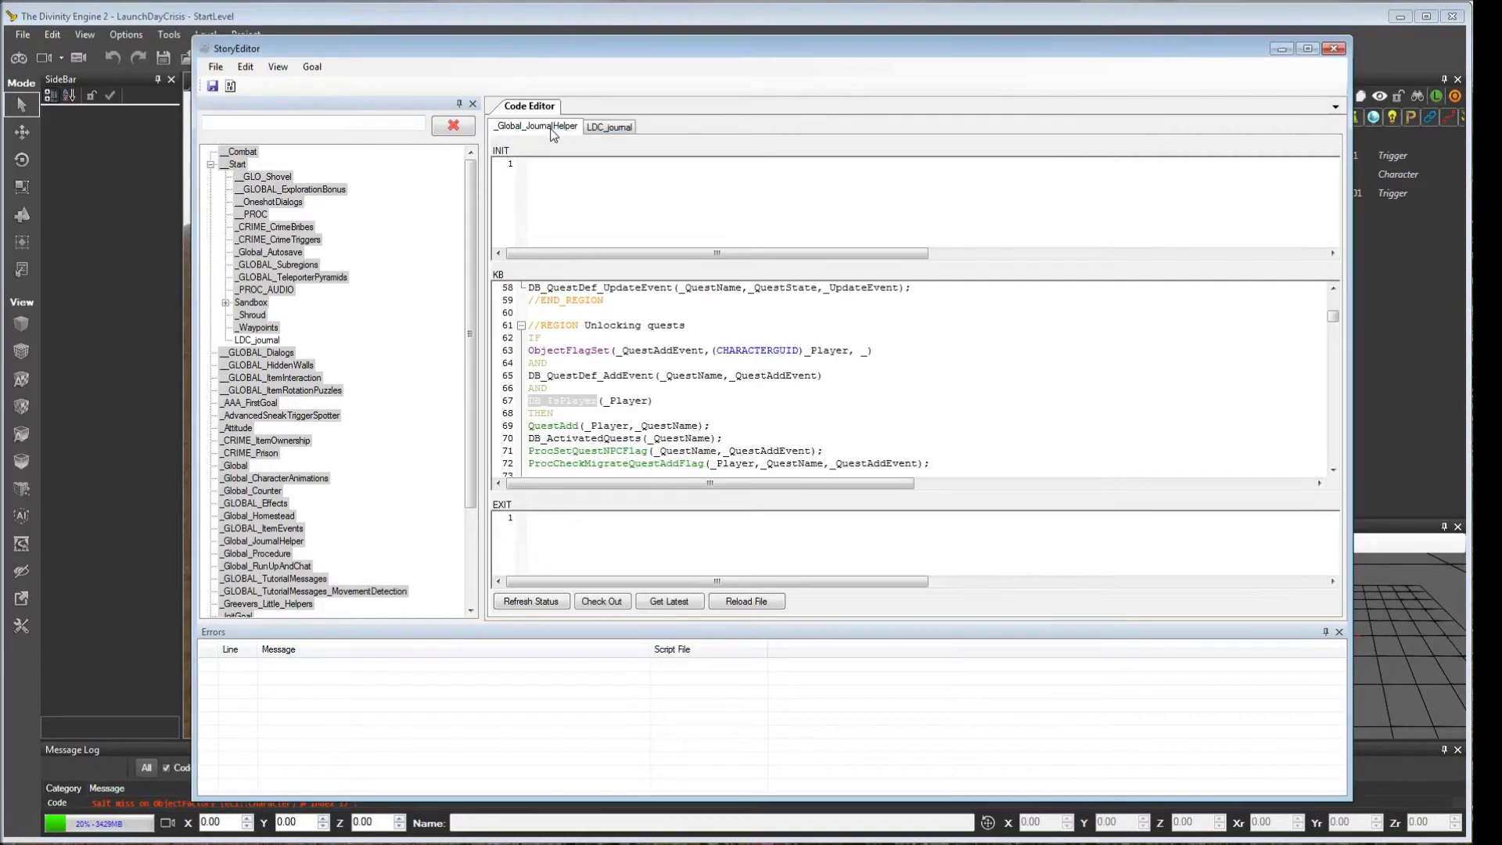
pyautogui.scroll(2, 879, 370)
pyautogui.scroll(8, 879, 370)
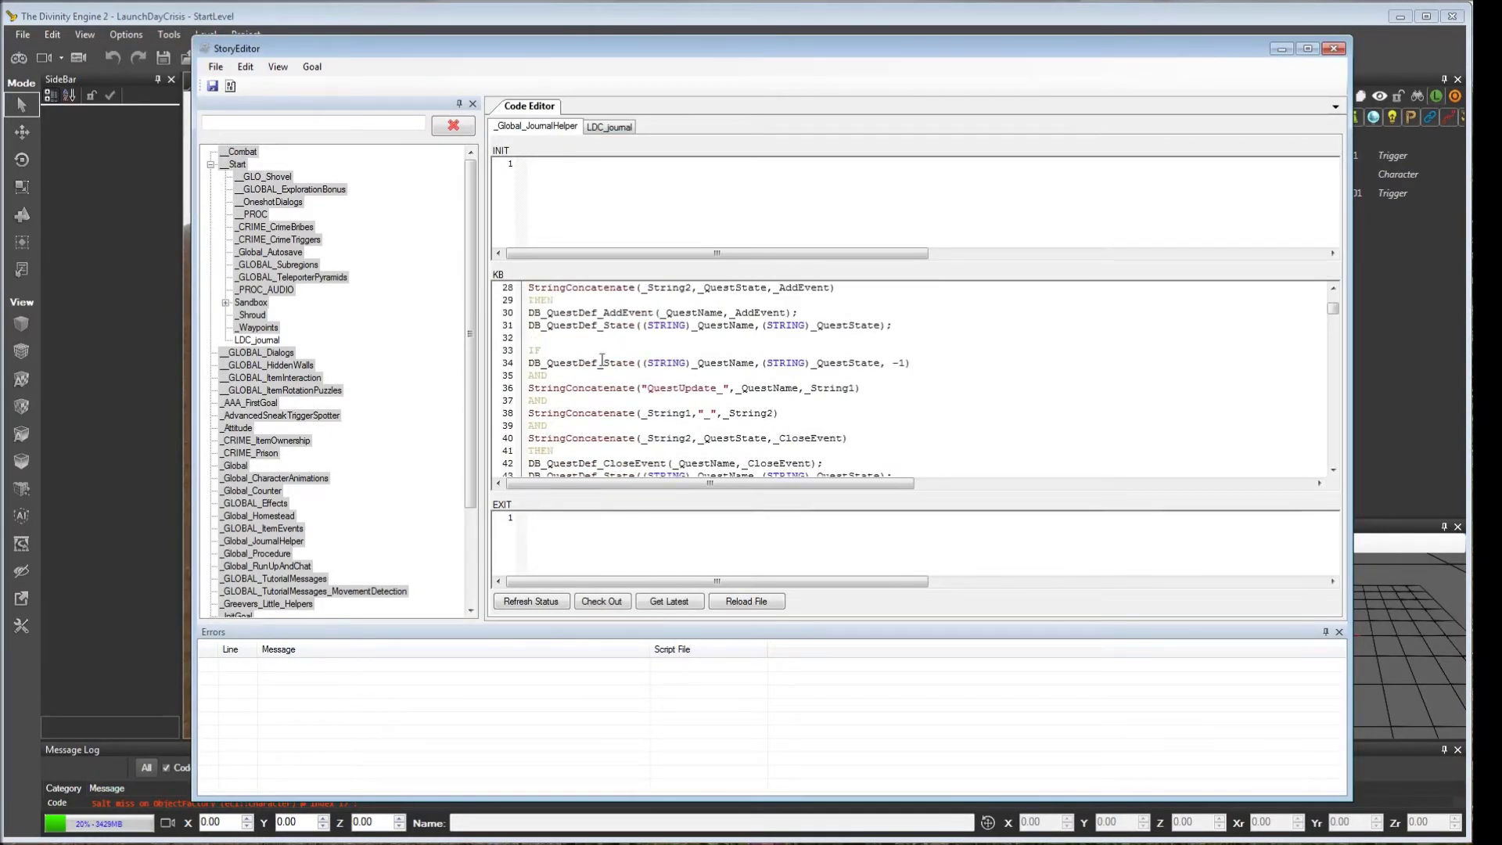
pyautogui.scroll(4, 598, 359)
pyautogui.doubleClick(601, 361)
pyautogui.hotkey('ctrl', 'c')
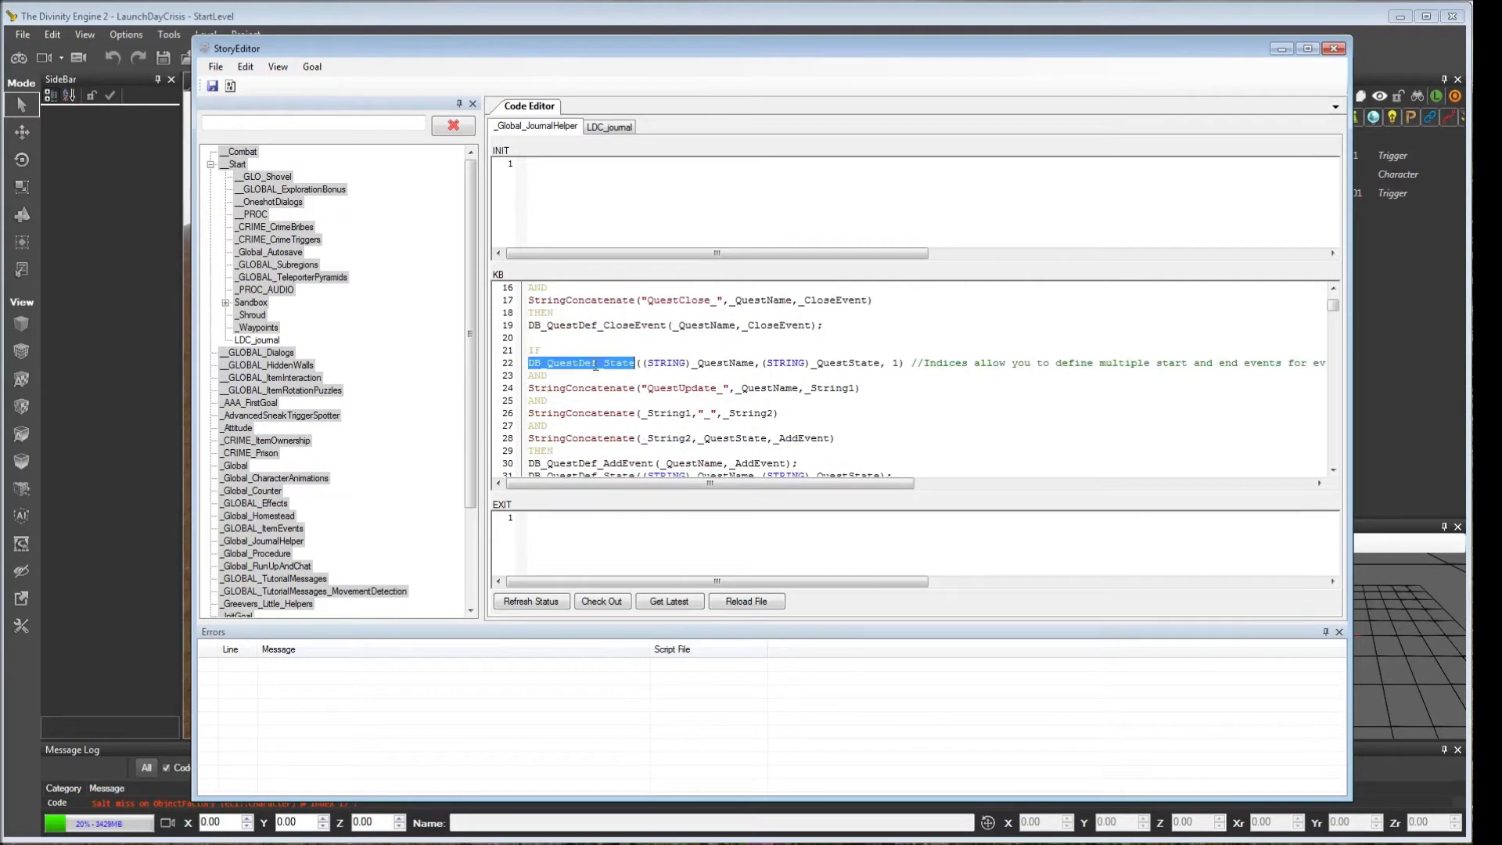
pyautogui.click(609, 128)
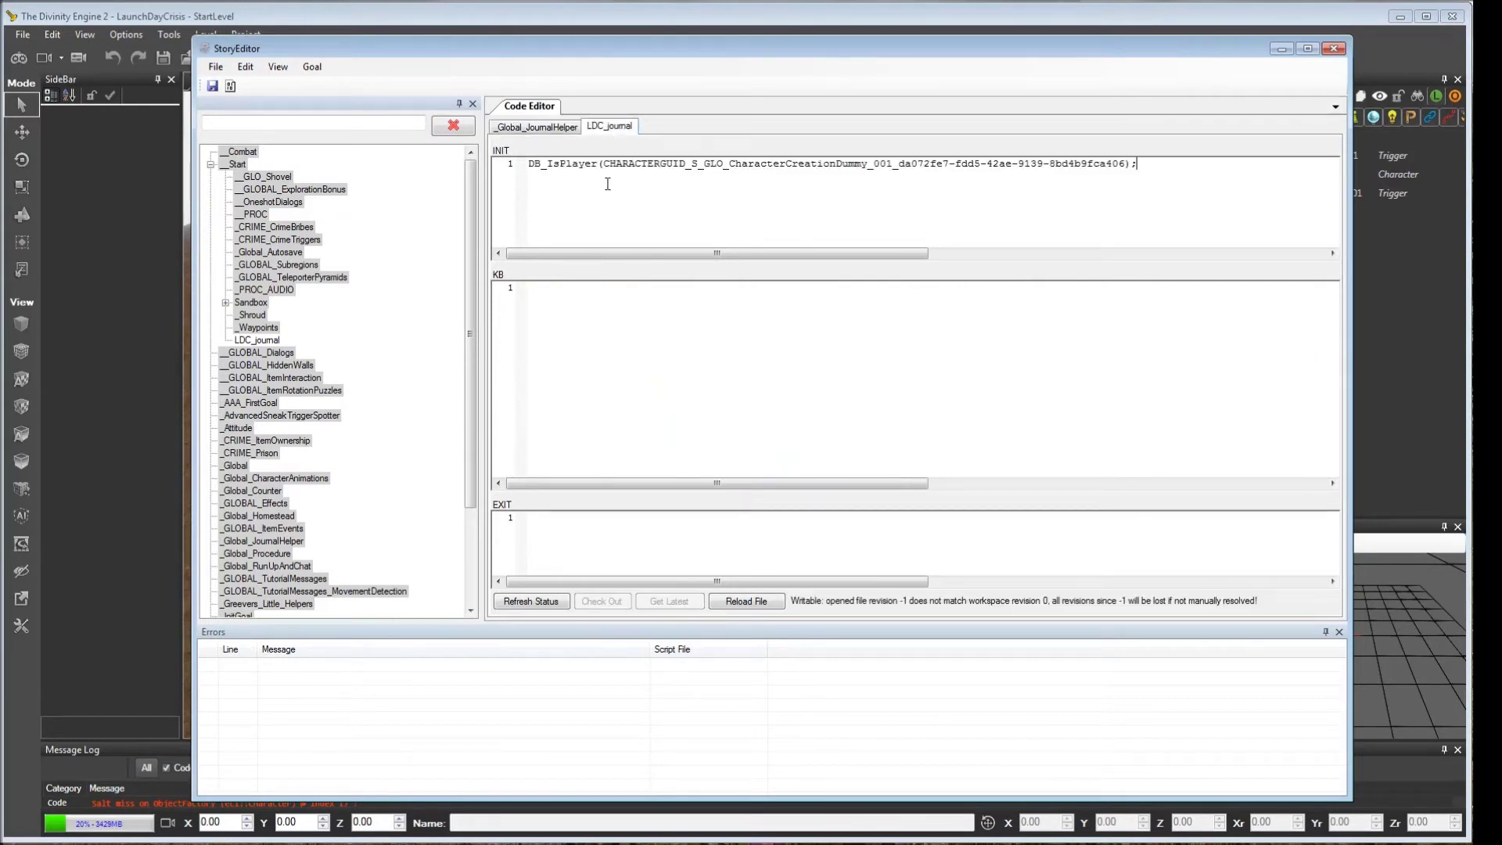
pyautogui.press('Return')
pyautogui.hotkey('ctrl', 'v')
pyautogui.write('(')
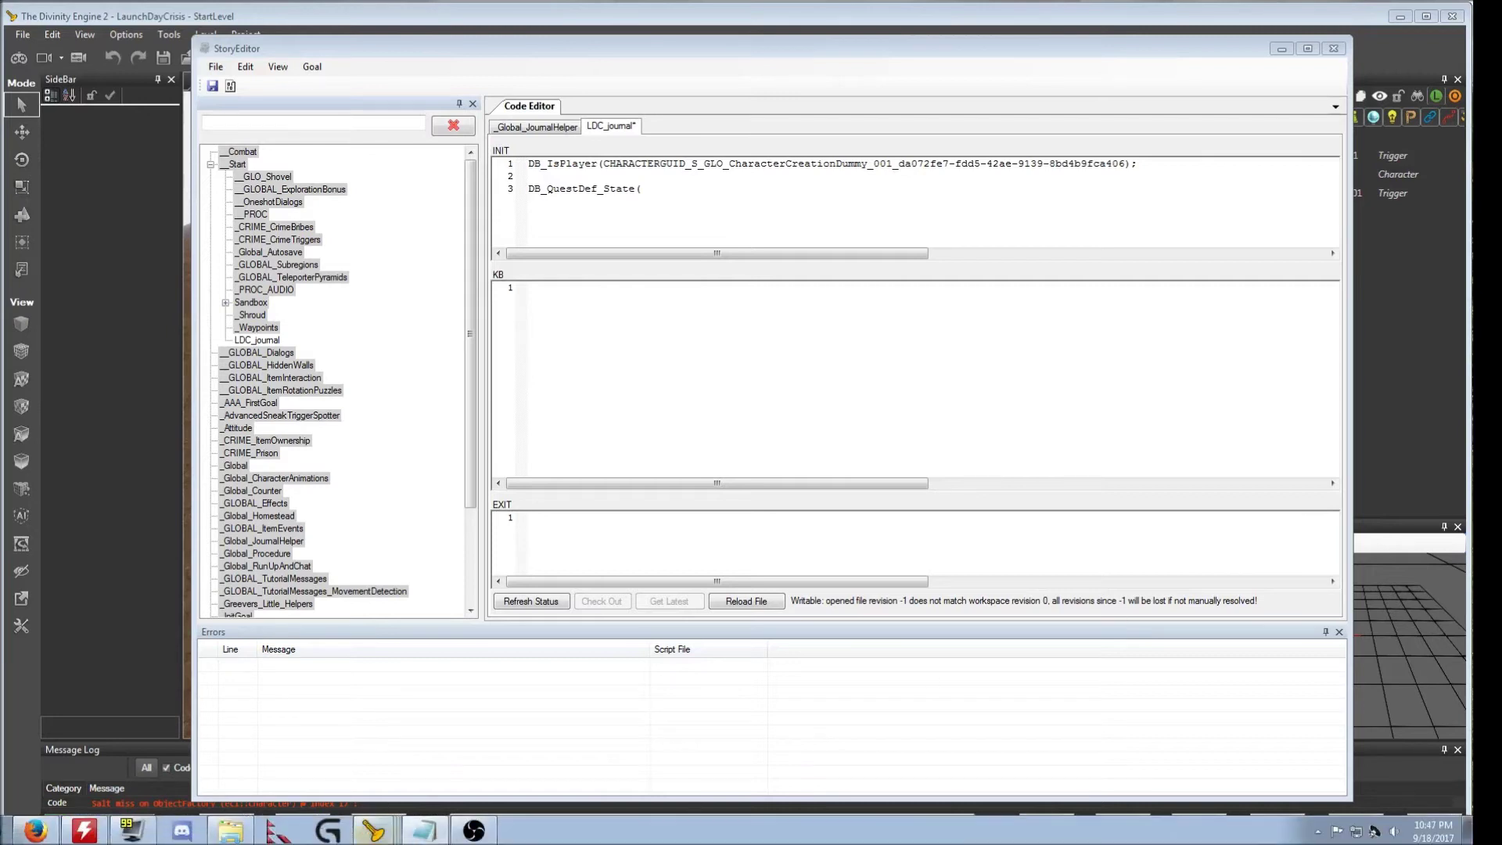
# Copy the quest Id PowerOutage from the Journal Editor and insert it in quotes as the first argument of DB_QuestDef_State.
pyautogui.moveTo(374, 831)
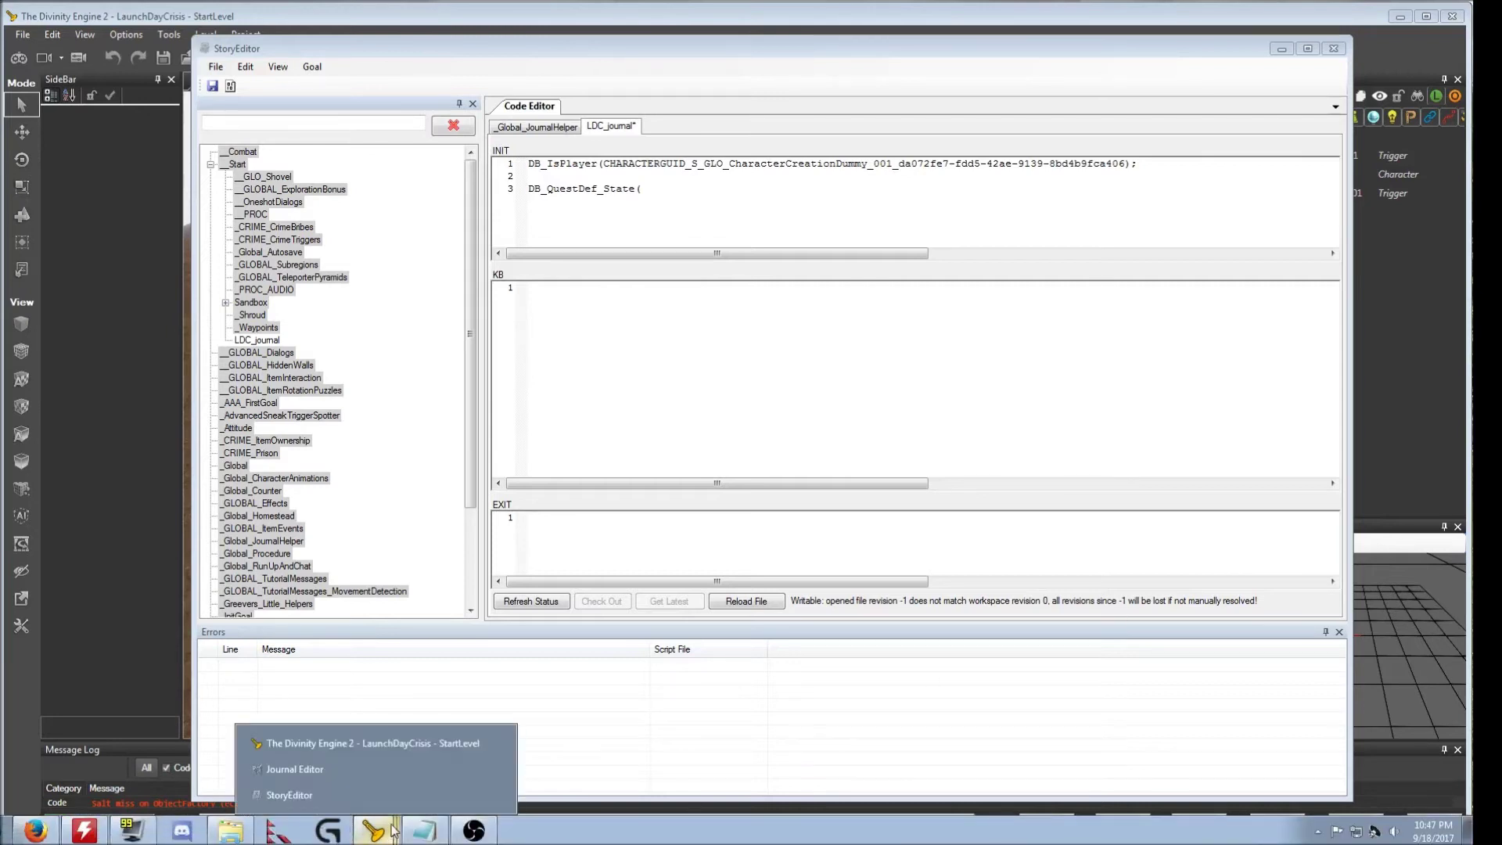
pyautogui.click(383, 774)
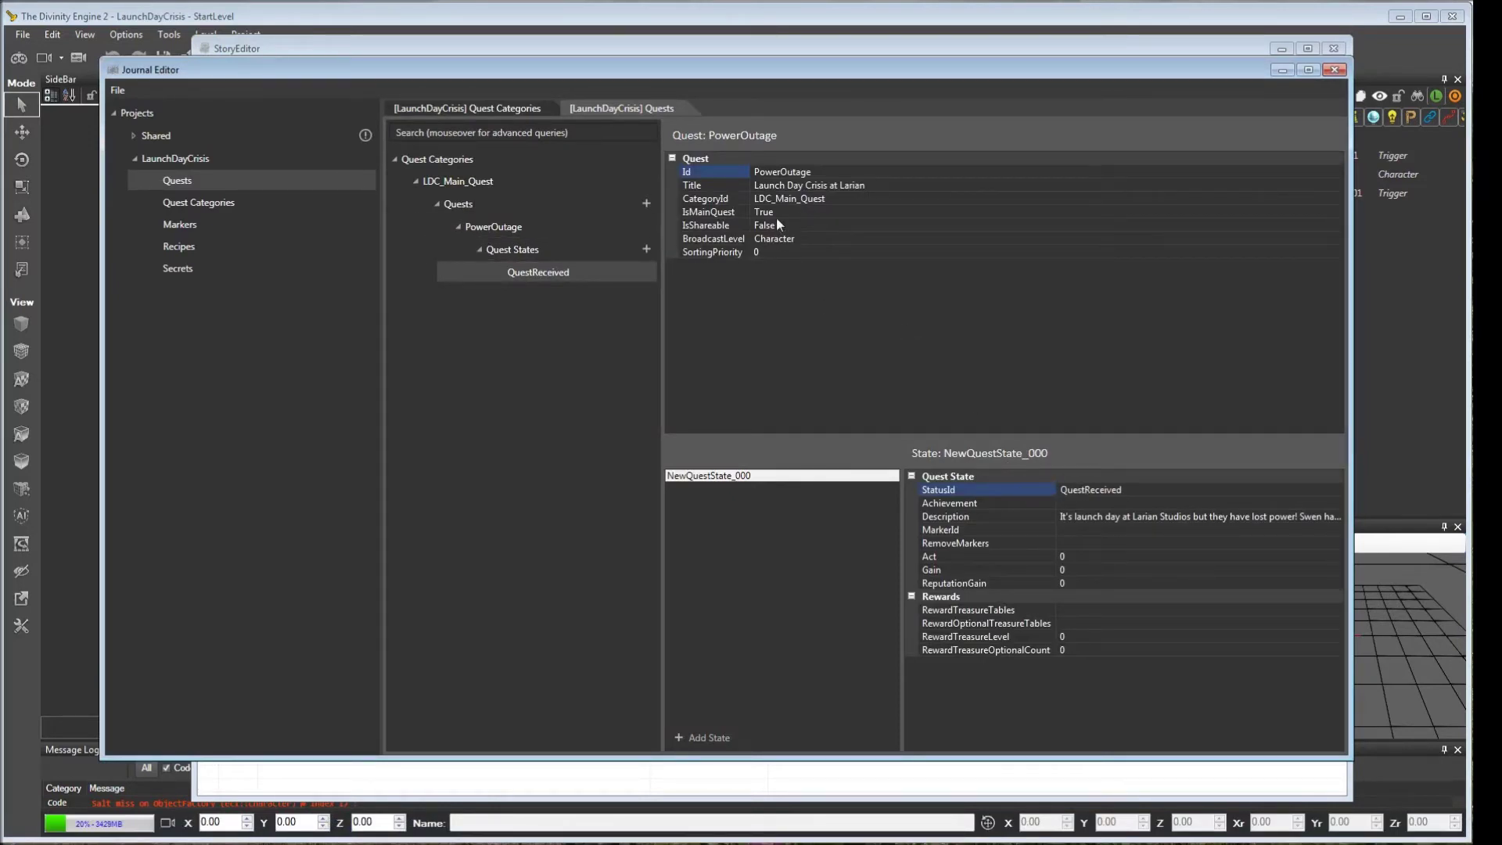
pyautogui.click(797, 173)
pyautogui.hotkey('ctrl', 'c')
pyautogui.click(1282, 69)
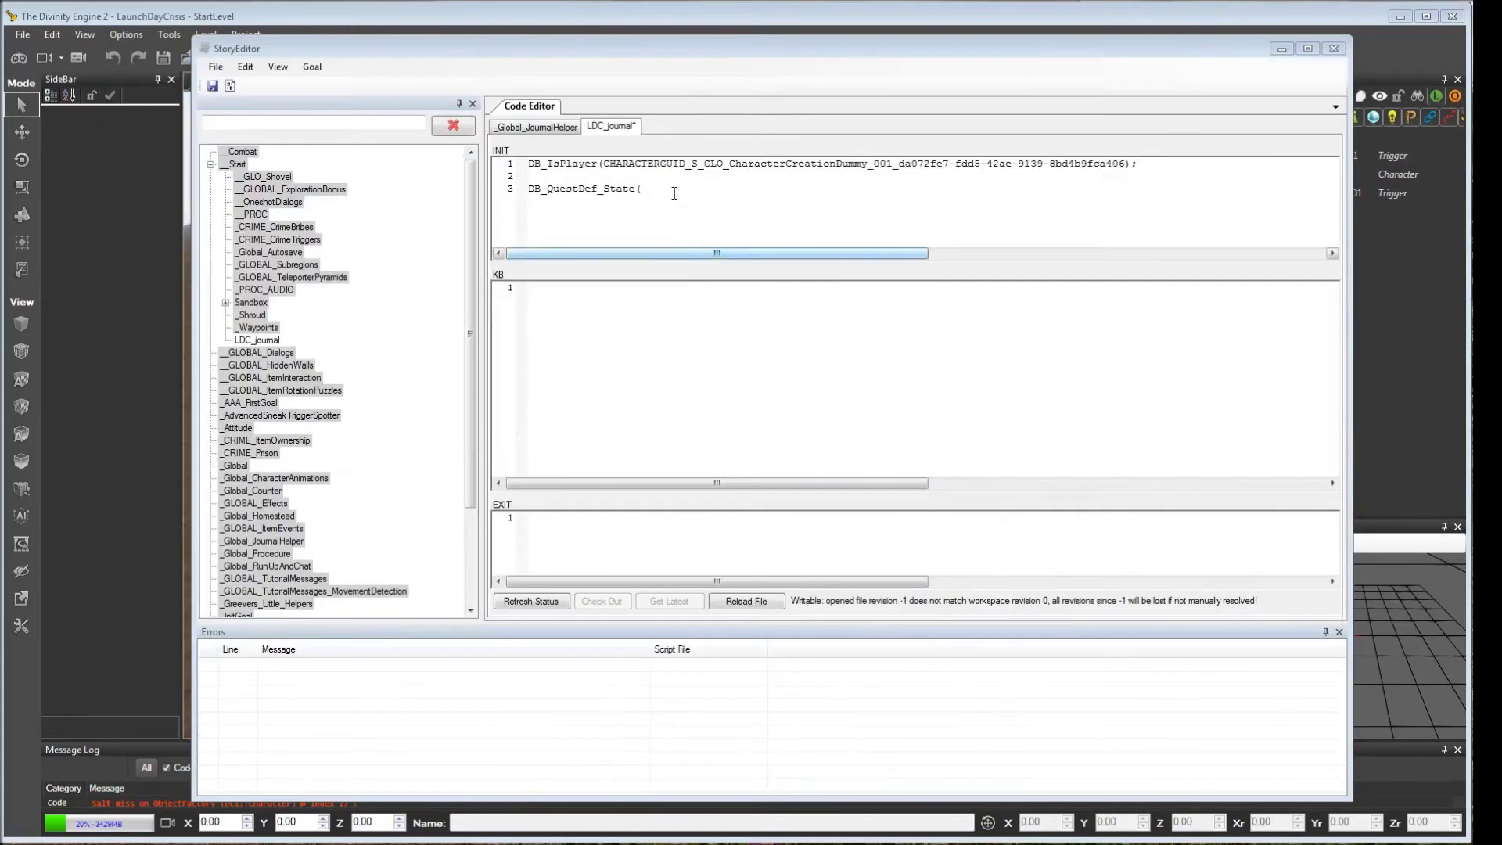
pyautogui.click(673, 192)
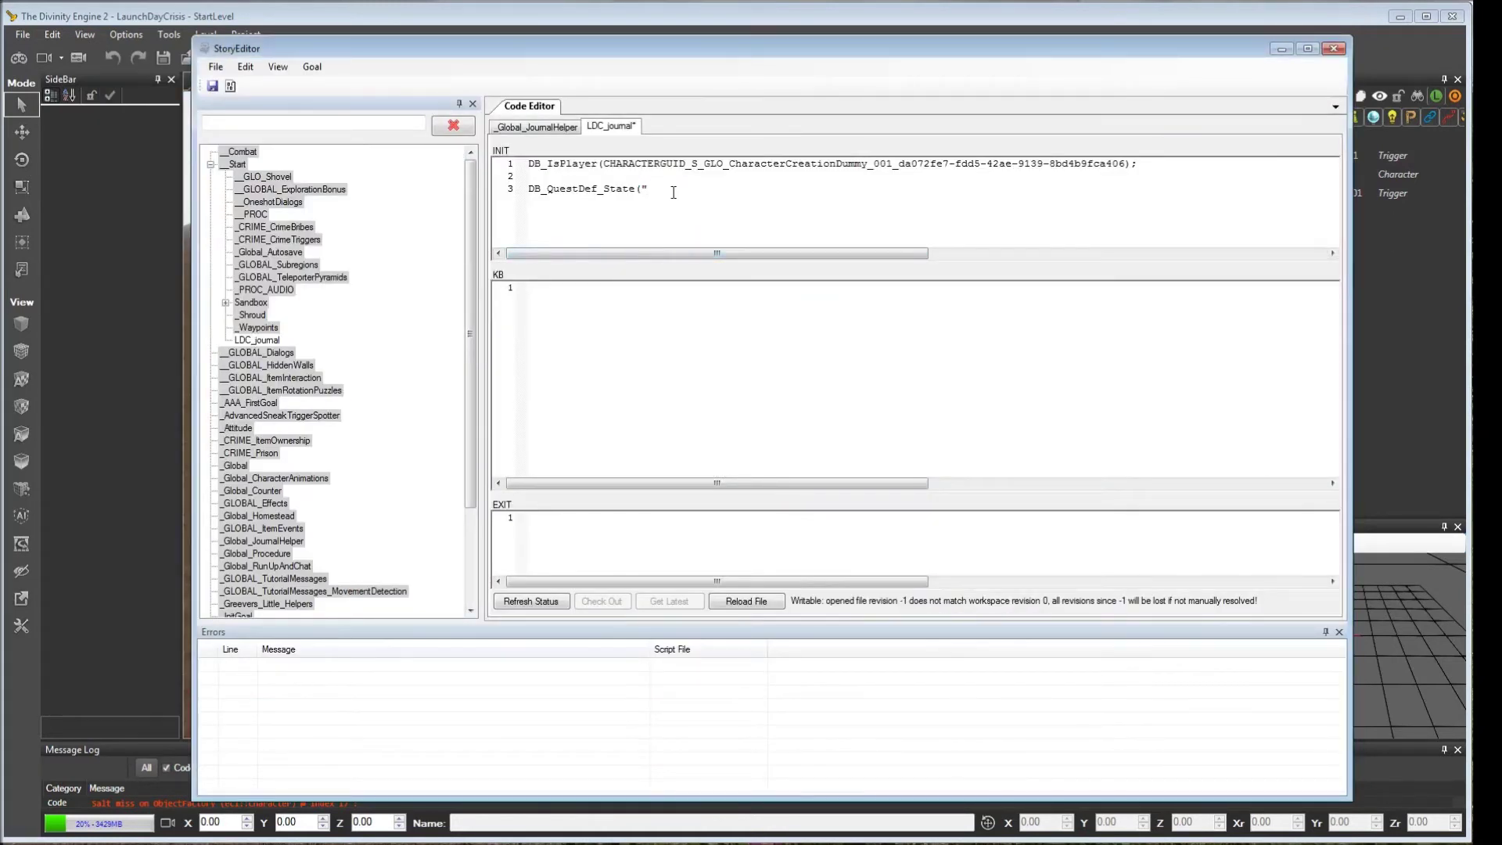
pyautogui.write('"')
pyautogui.hotkey('ctrl', 'v')
pyautogui.write('",')
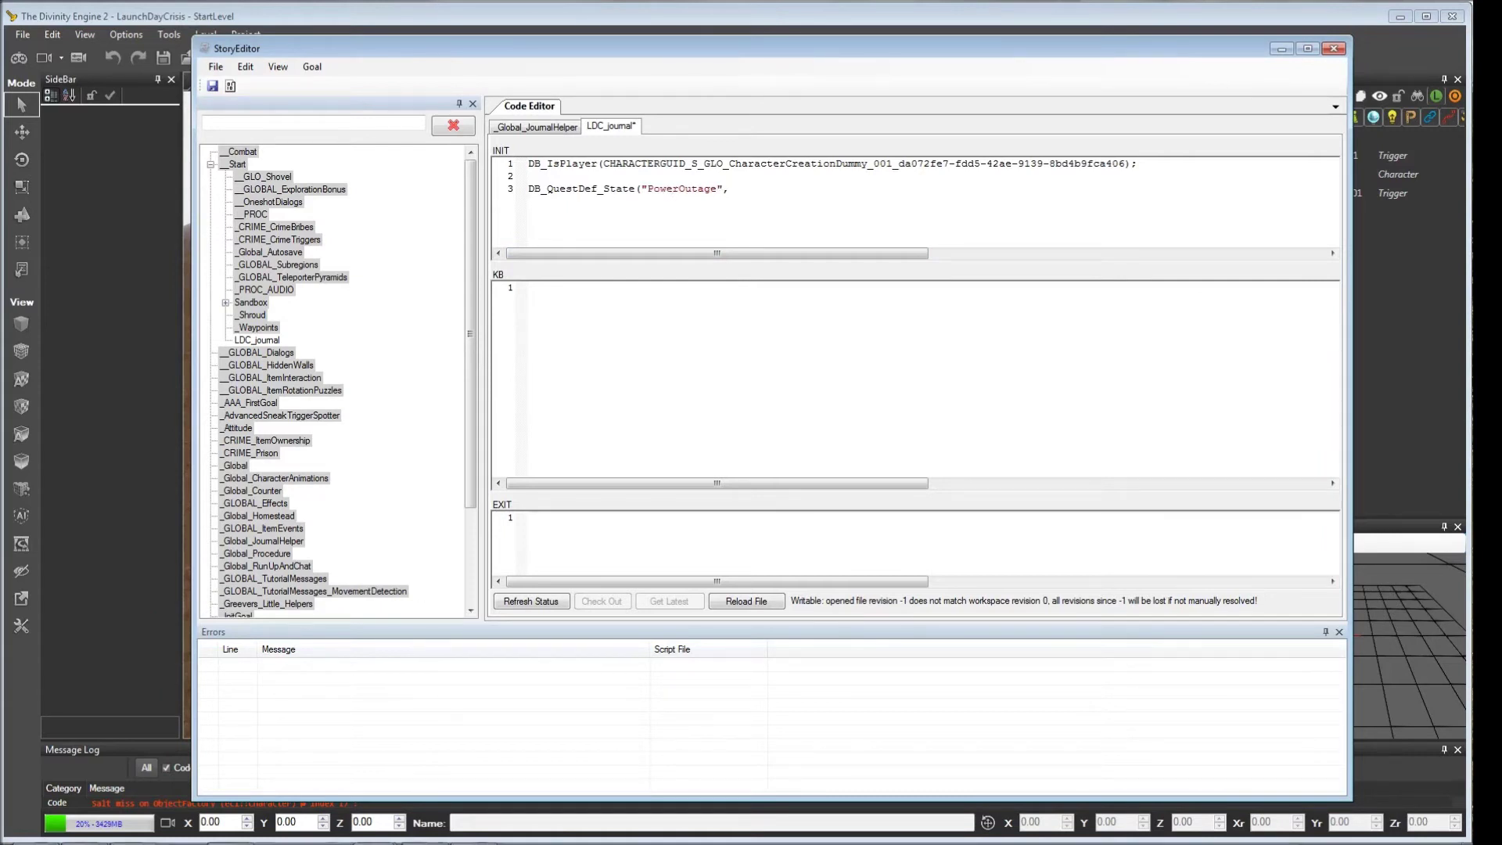
# Copy the StatusId QuestReceived from the Journal Editor and add it in quotes as the second DB_QuestDef_State argument, closing the statement with ");".
pyautogui.click(469, 832)
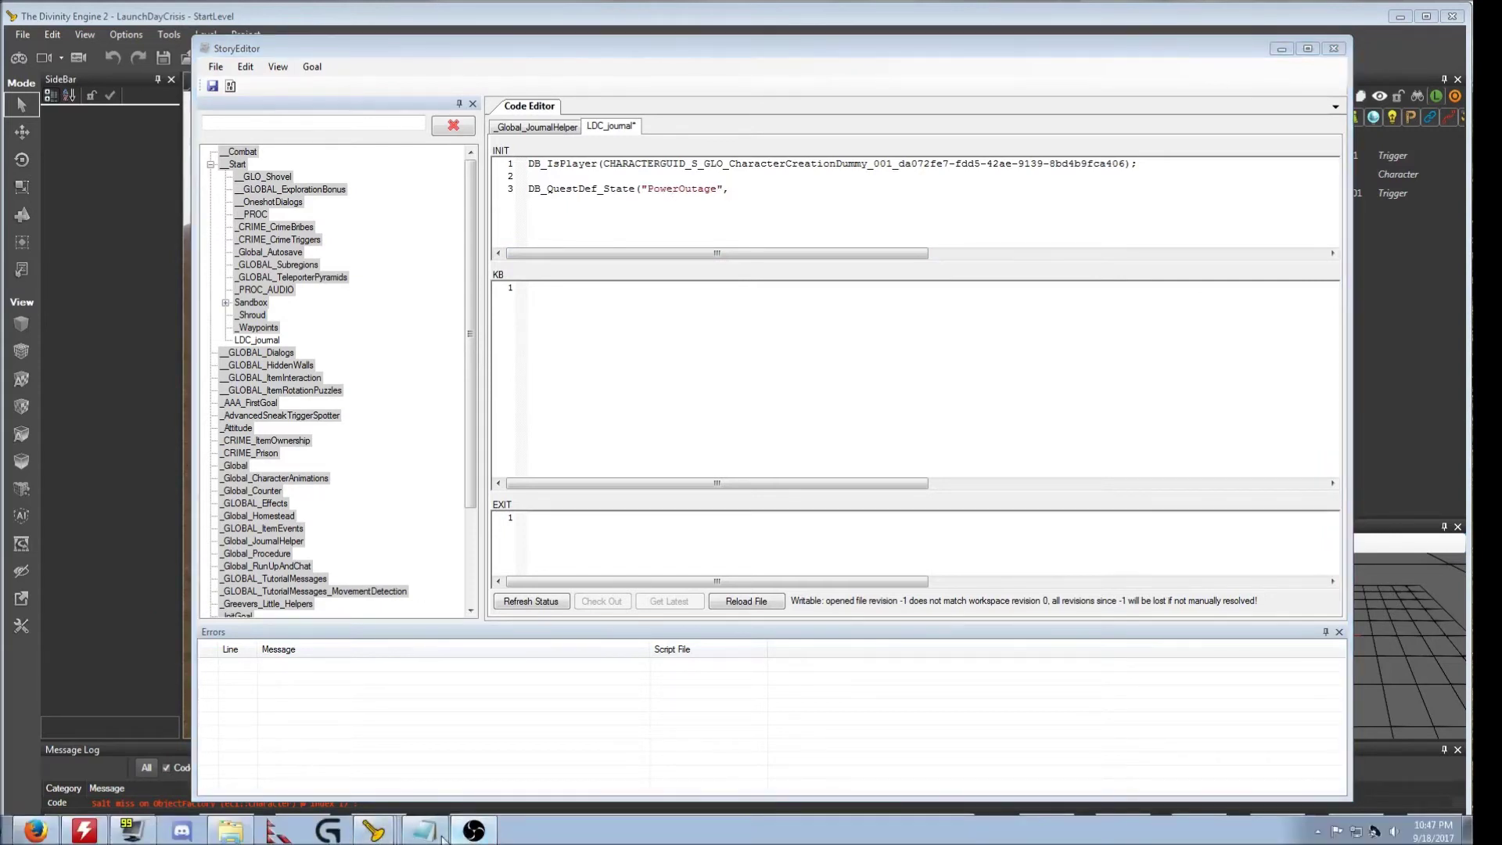
pyautogui.moveTo(374, 831)
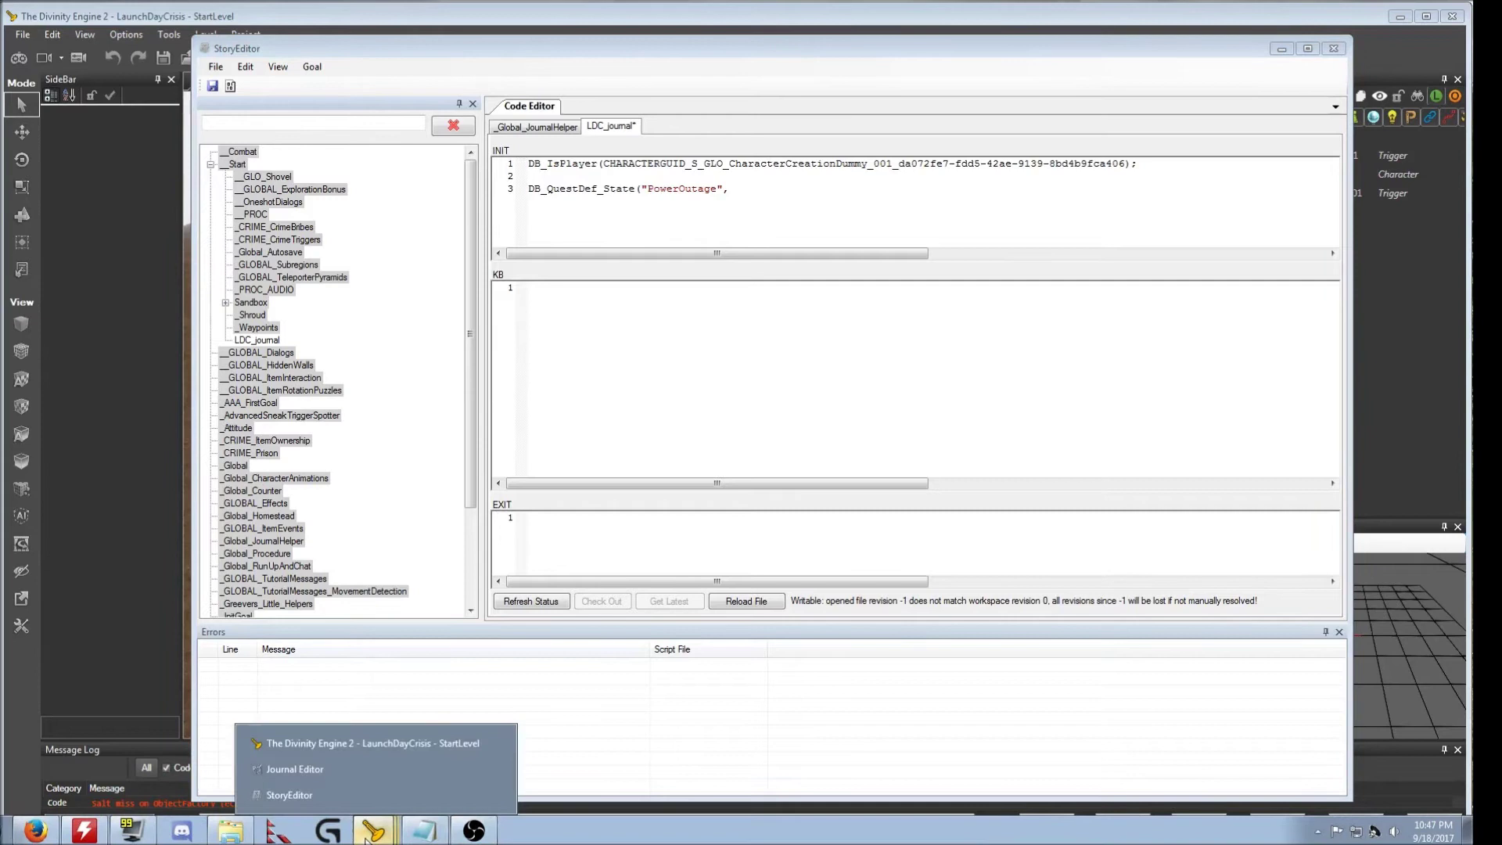
pyautogui.click(350, 774)
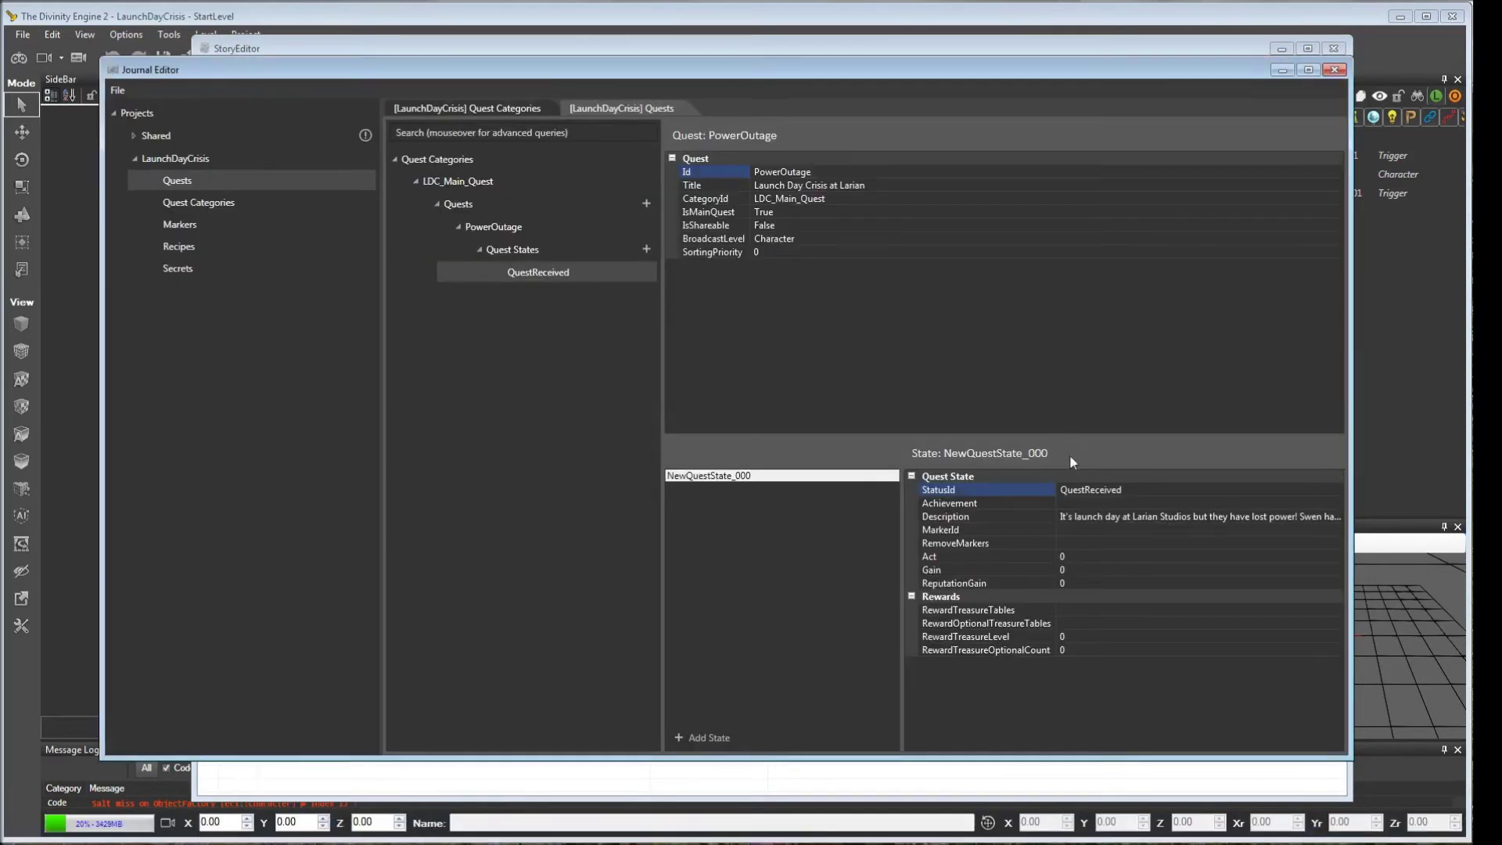
pyautogui.doubleClick(1104, 490)
pyautogui.hotkey('ctrl', 'c')
pyautogui.click(1283, 70)
pyautogui.click(766, 186)
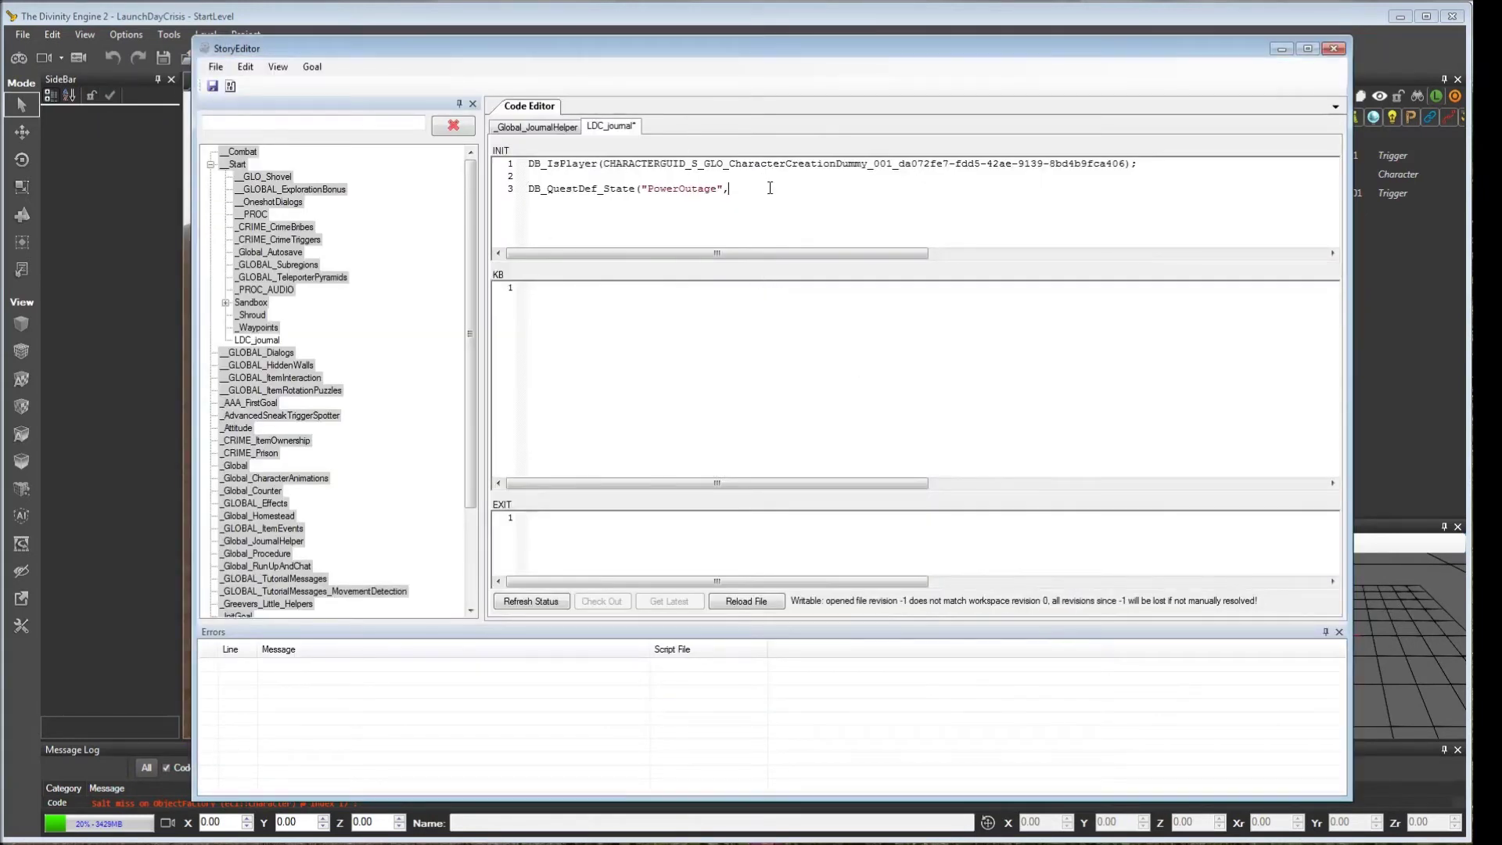
pyautogui.write('"')
pyautogui.hotkey('ctrl', 'v')
pyautogui.write('");')
# Save the LDC_journal script, then build and reload the story.
pyautogui.click(213, 86)
pyautogui.click(216, 68)
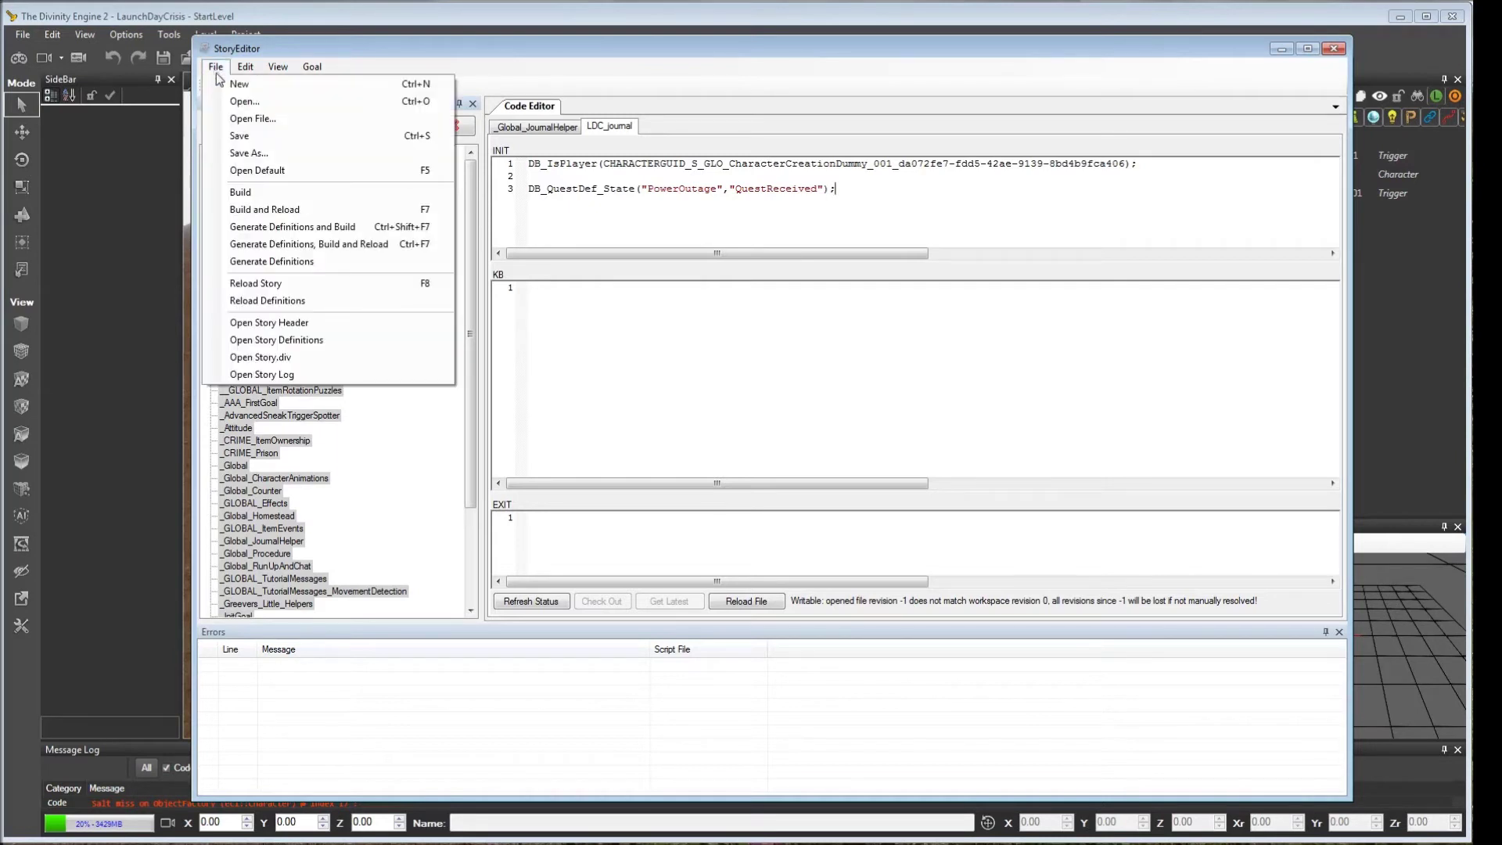
pyautogui.click(274, 204)
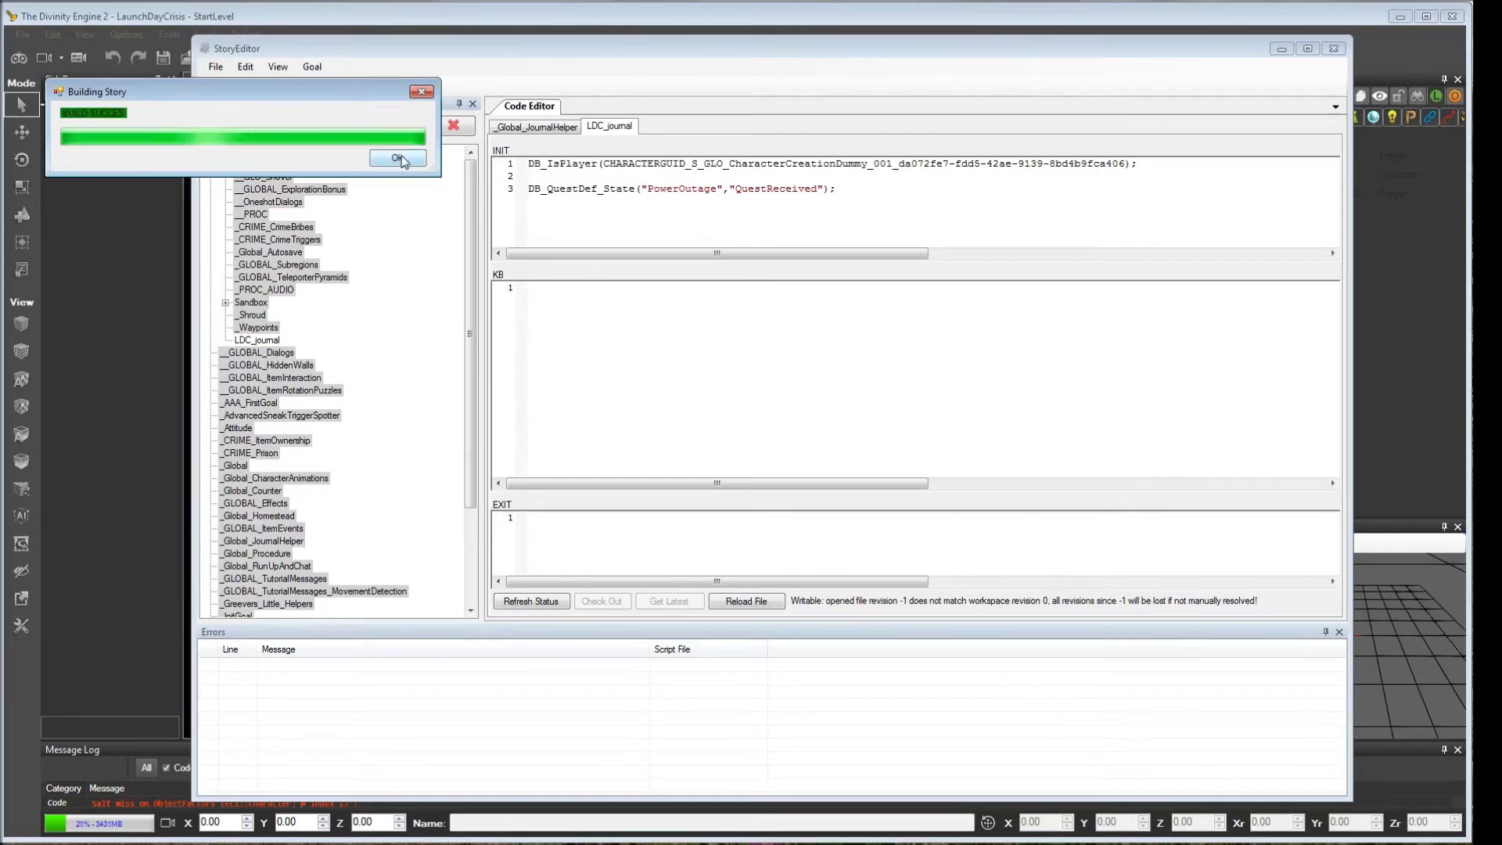
pyautogui.click(398, 157)
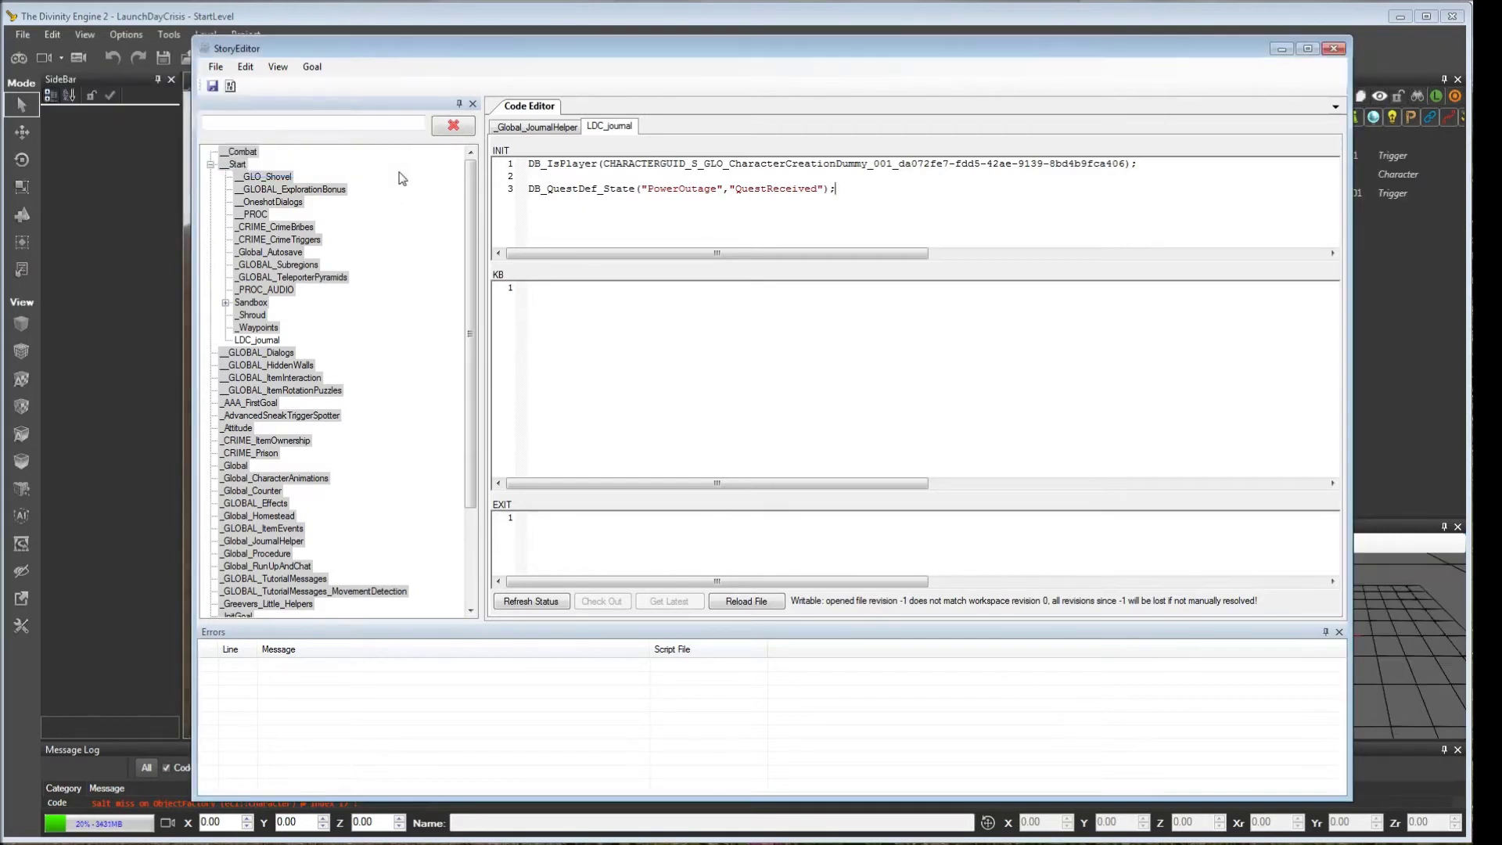
# Check the state index used by DB_QuestDef_State in _Global_JournalHelper and add 1 as the third argument in LDC_journal's entry.
pyautogui.click(524, 129)
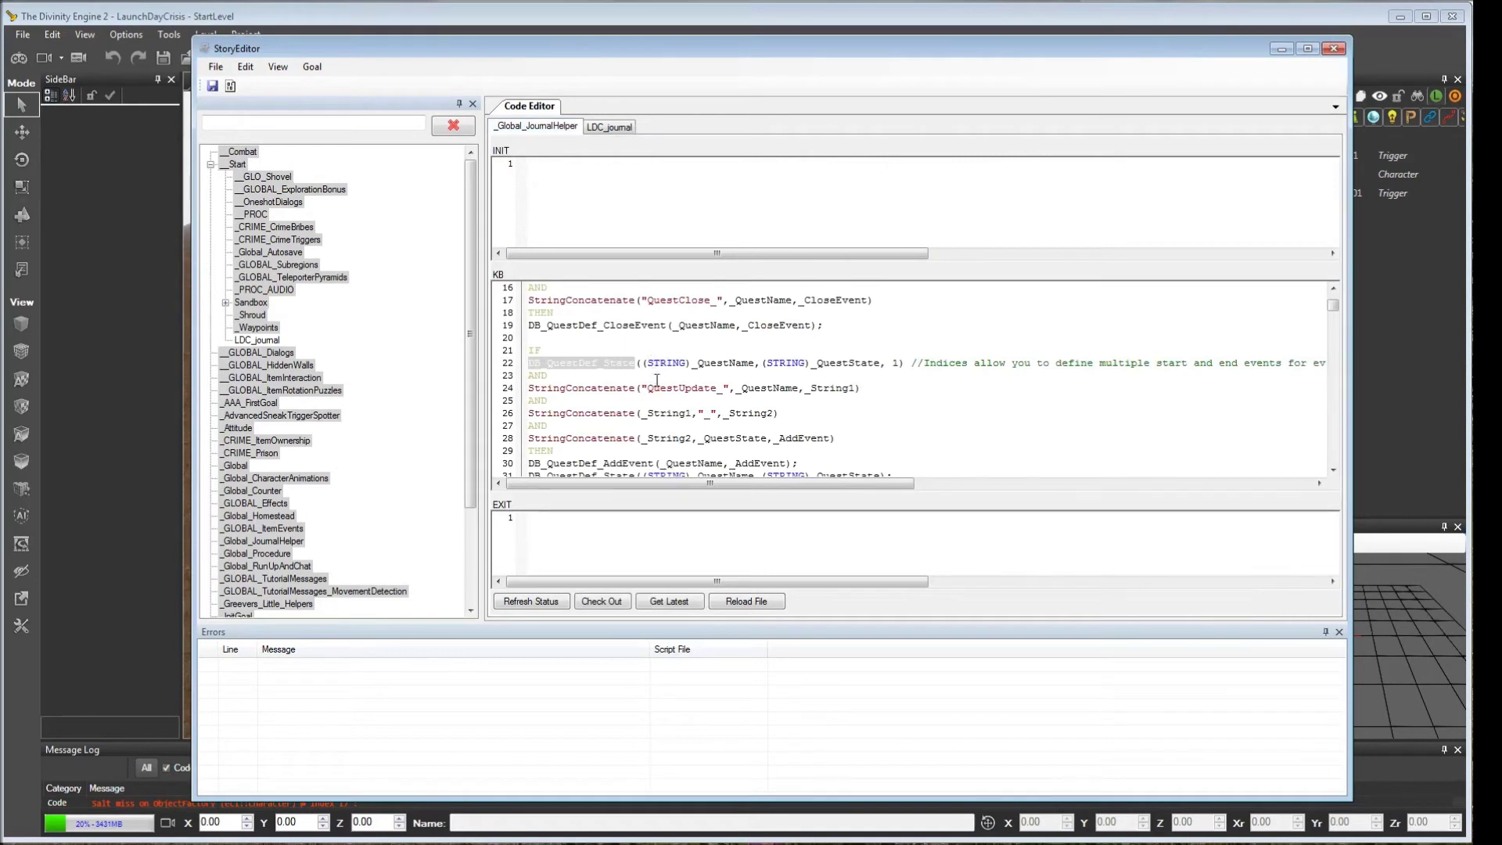
pyautogui.click(897, 362)
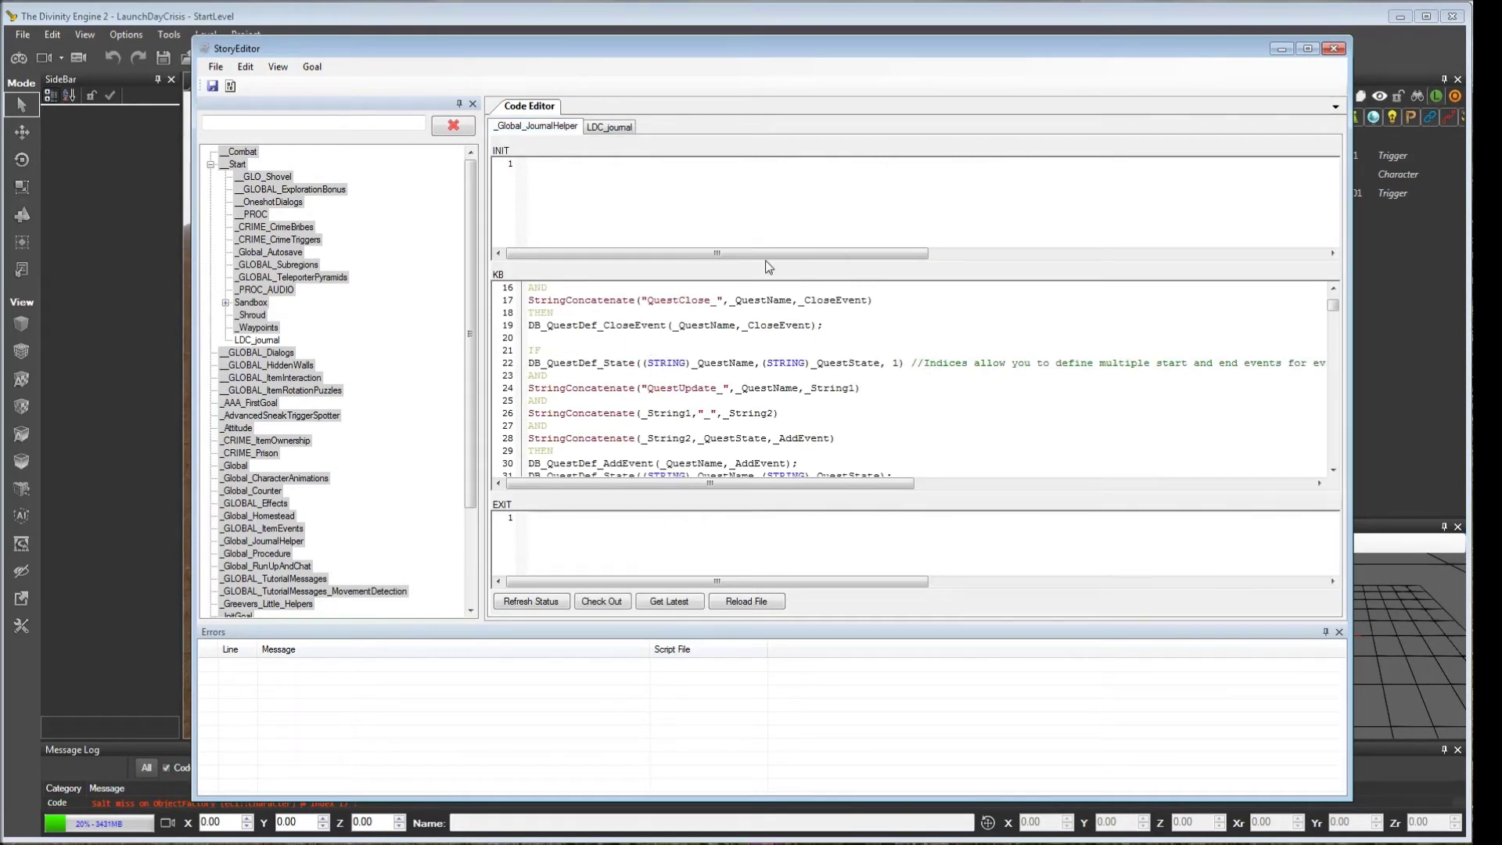
pyautogui.click(1068, 425)
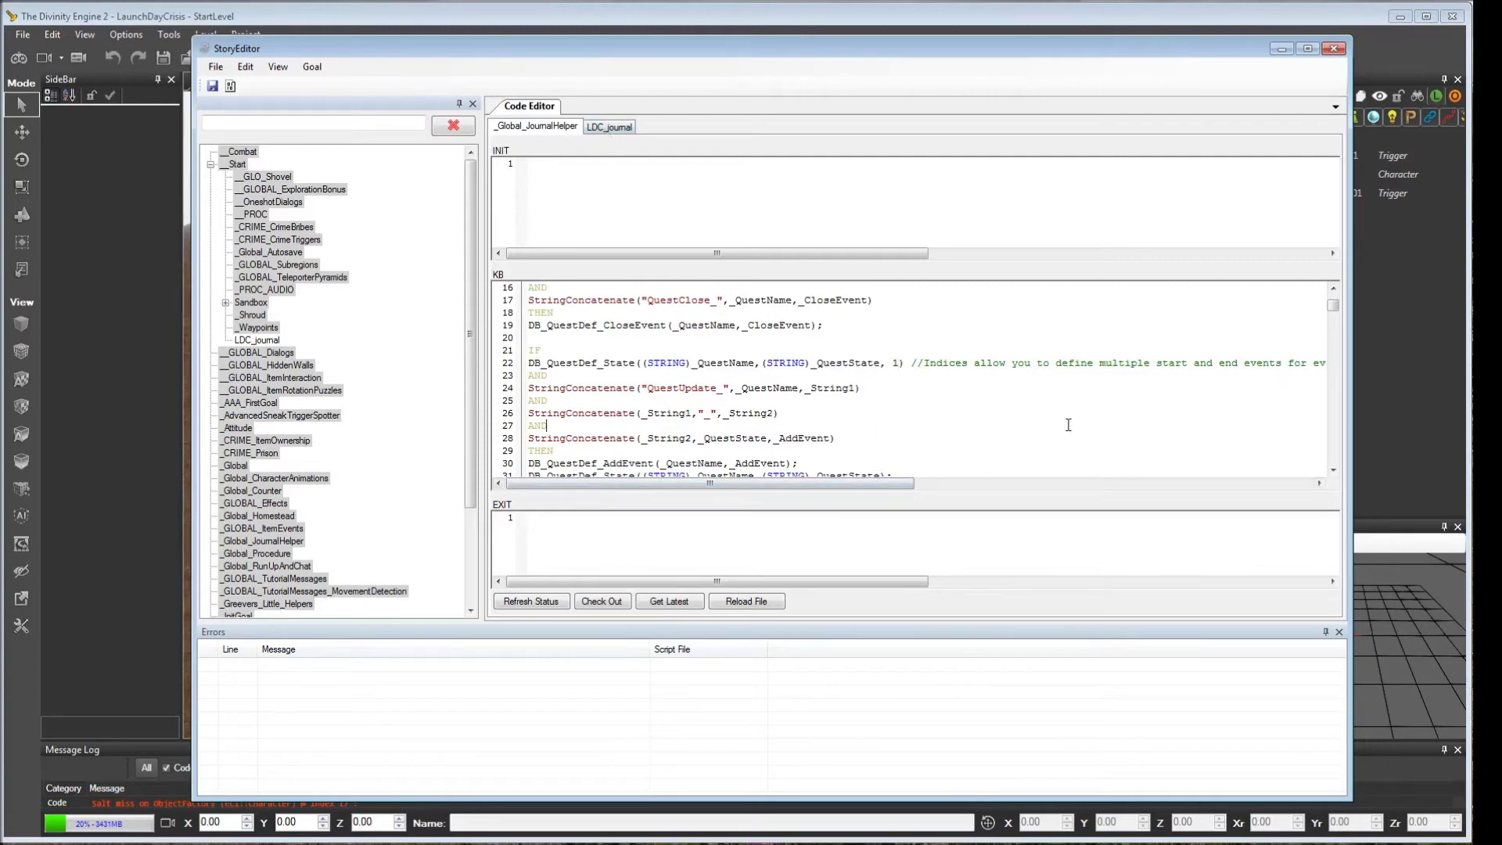
pyautogui.click(608, 127)
pyautogui.click(823, 191)
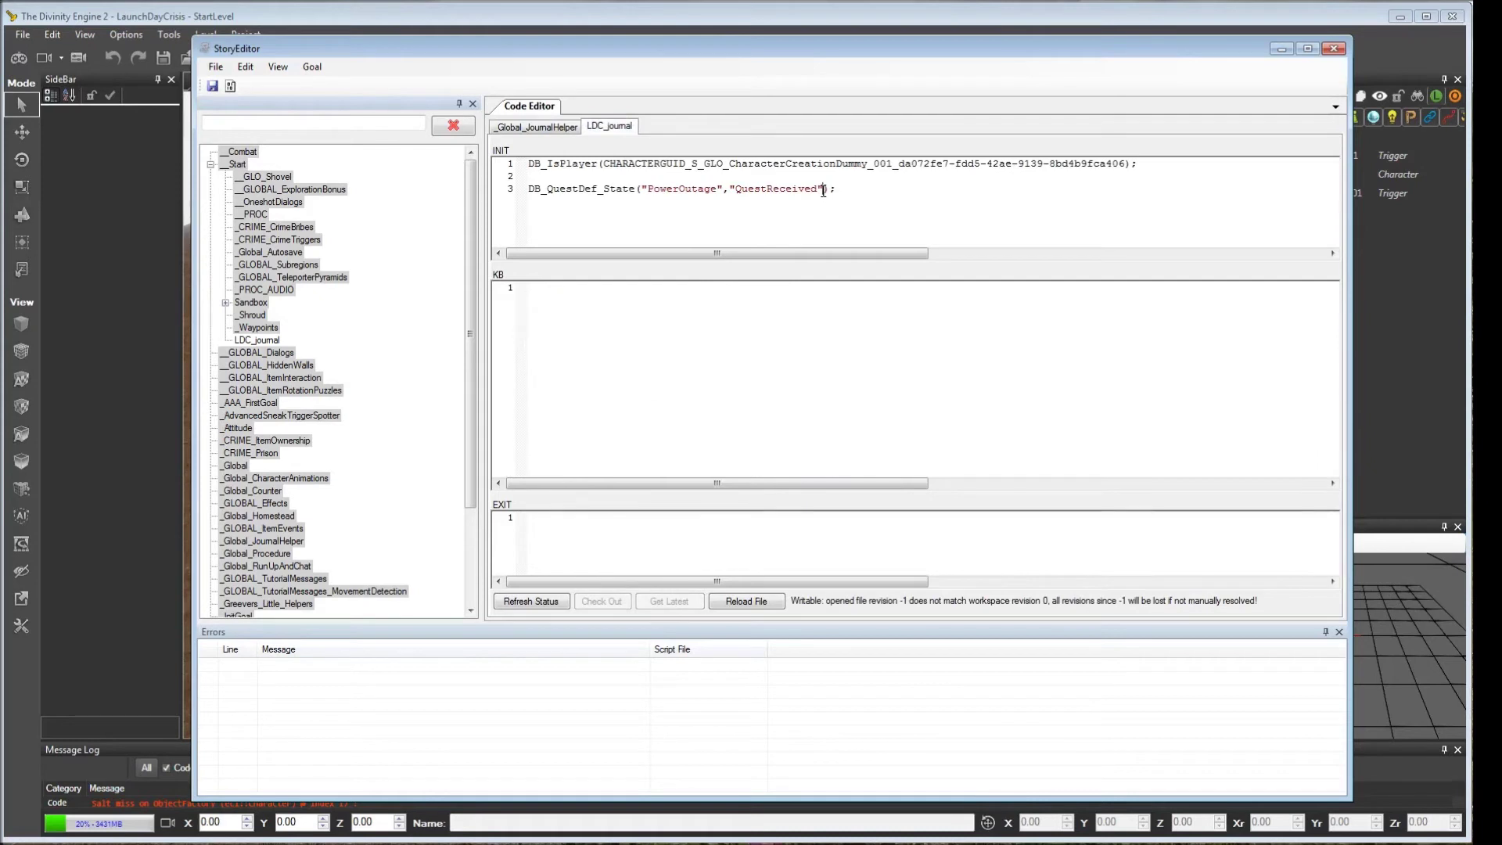
pyautogui.write(', 1')
pyautogui.doubleClick(679, 190)
pyautogui.doubleClick(790, 188)
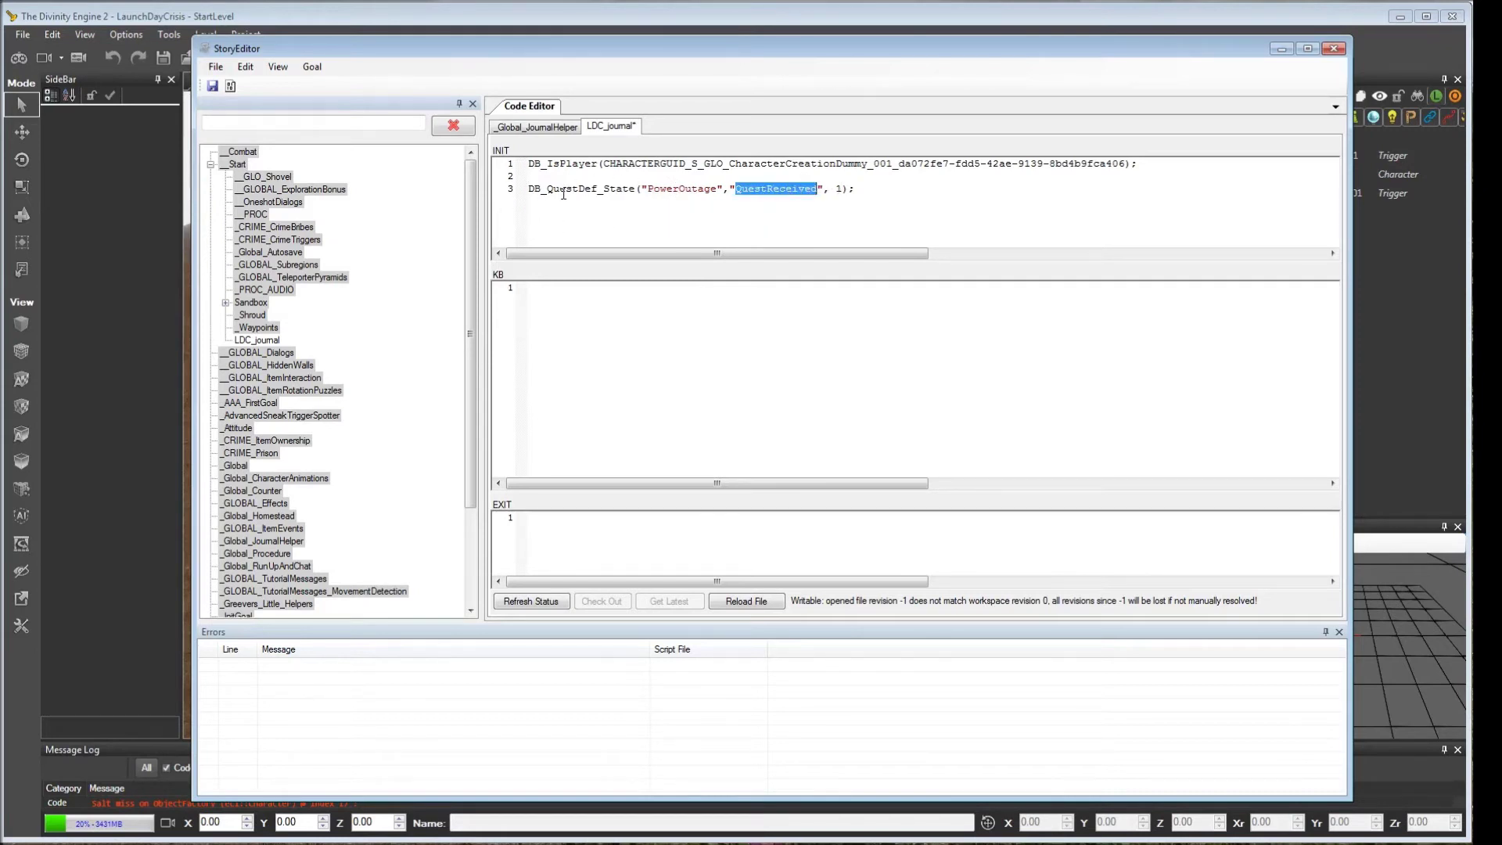
pyautogui.click(841, 188)
pyautogui.press('Left')
pyautogui.write('-')
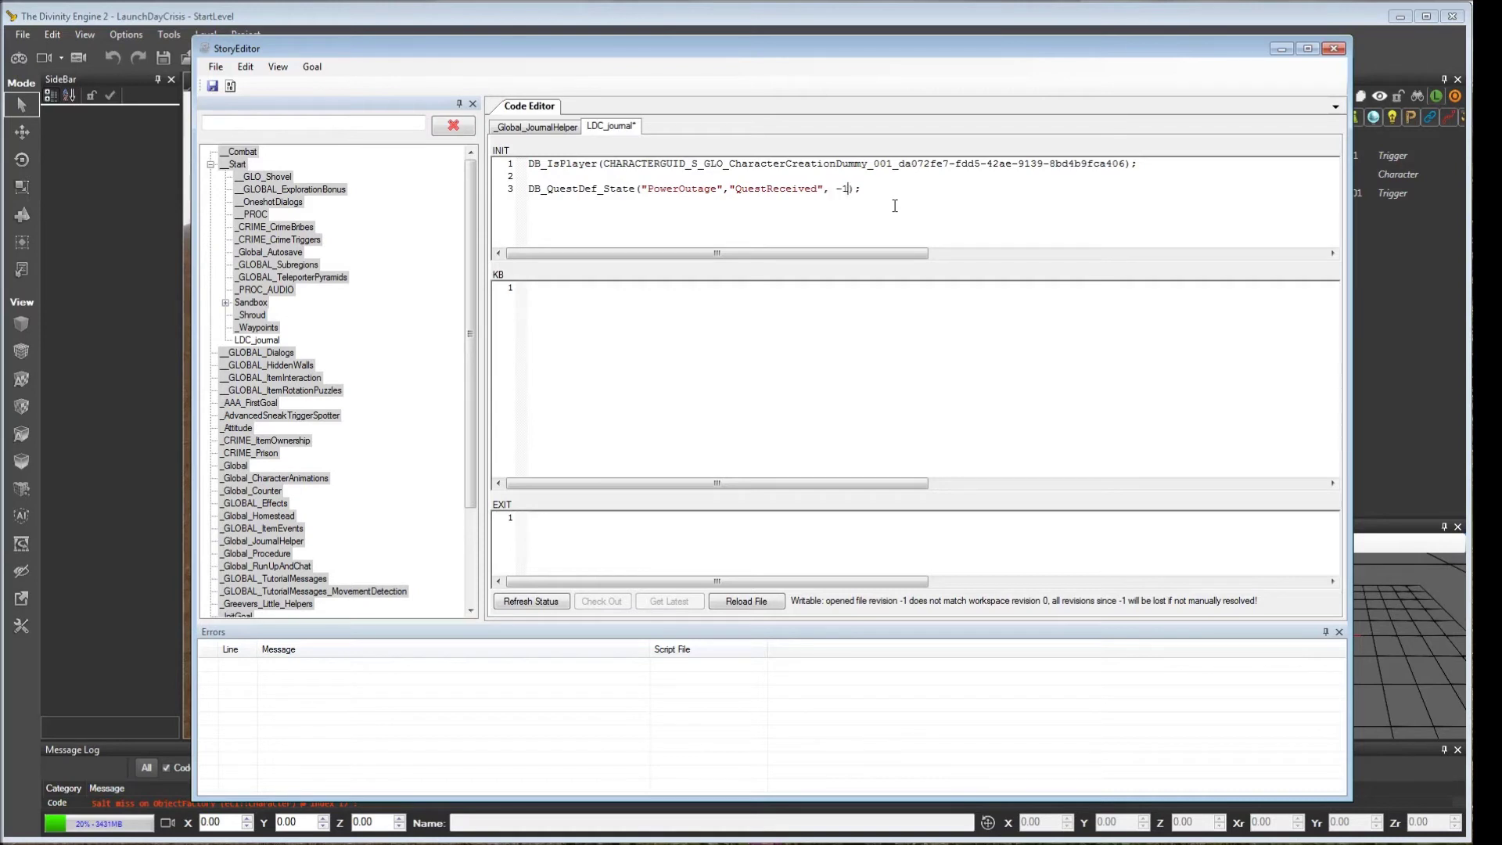
pyautogui.press('BackSpace')
# Save LDC_journal with the three-argument DB_QuestDef_State line and build and reload the story again.
pyautogui.hotkey('ctrl', 's')
pyautogui.click(875, 198)
pyautogui.click(215, 66)
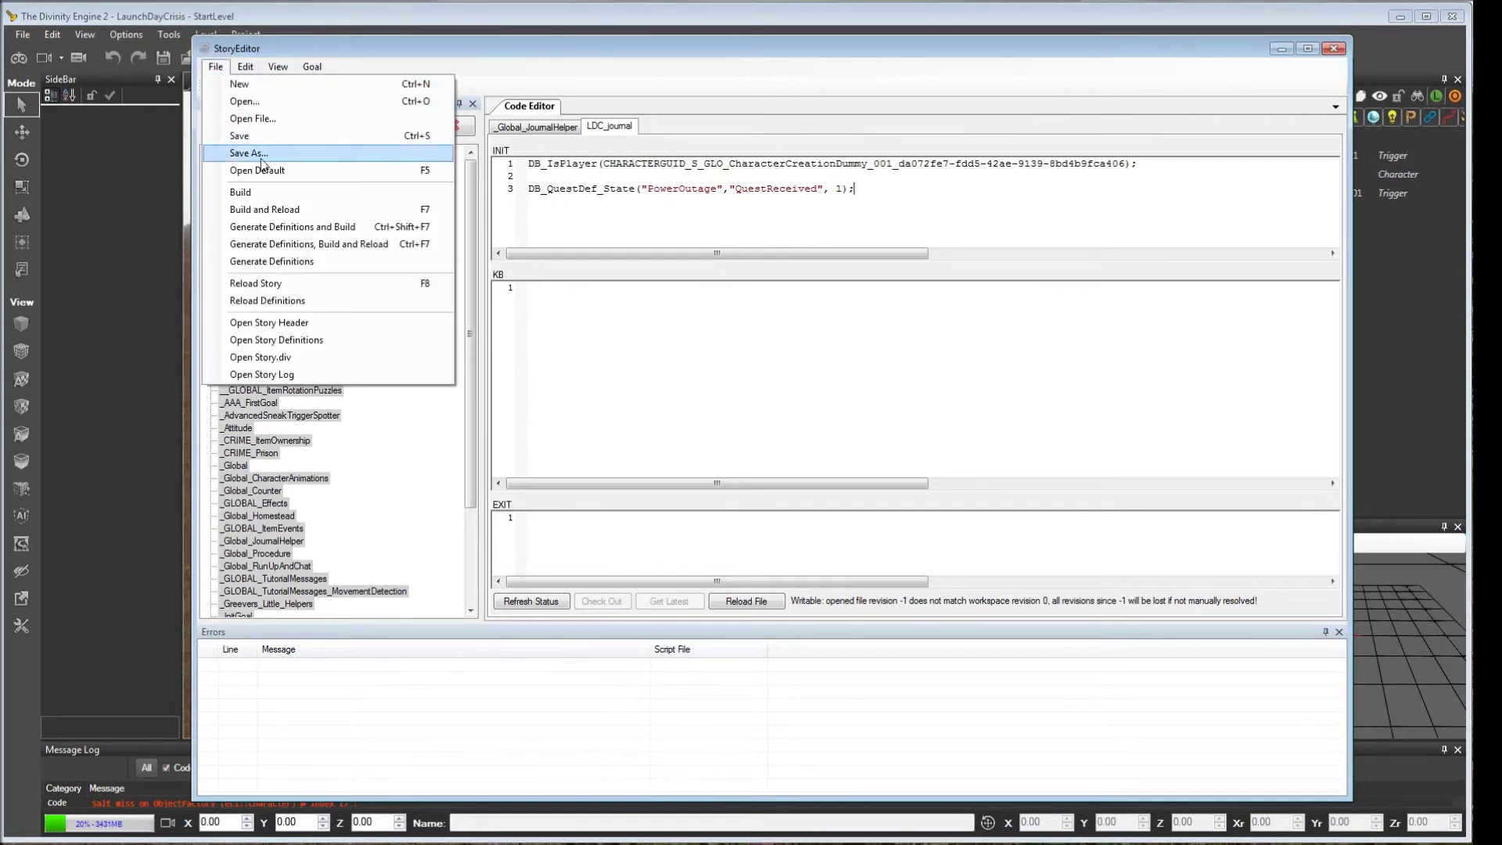
pyautogui.click(289, 217)
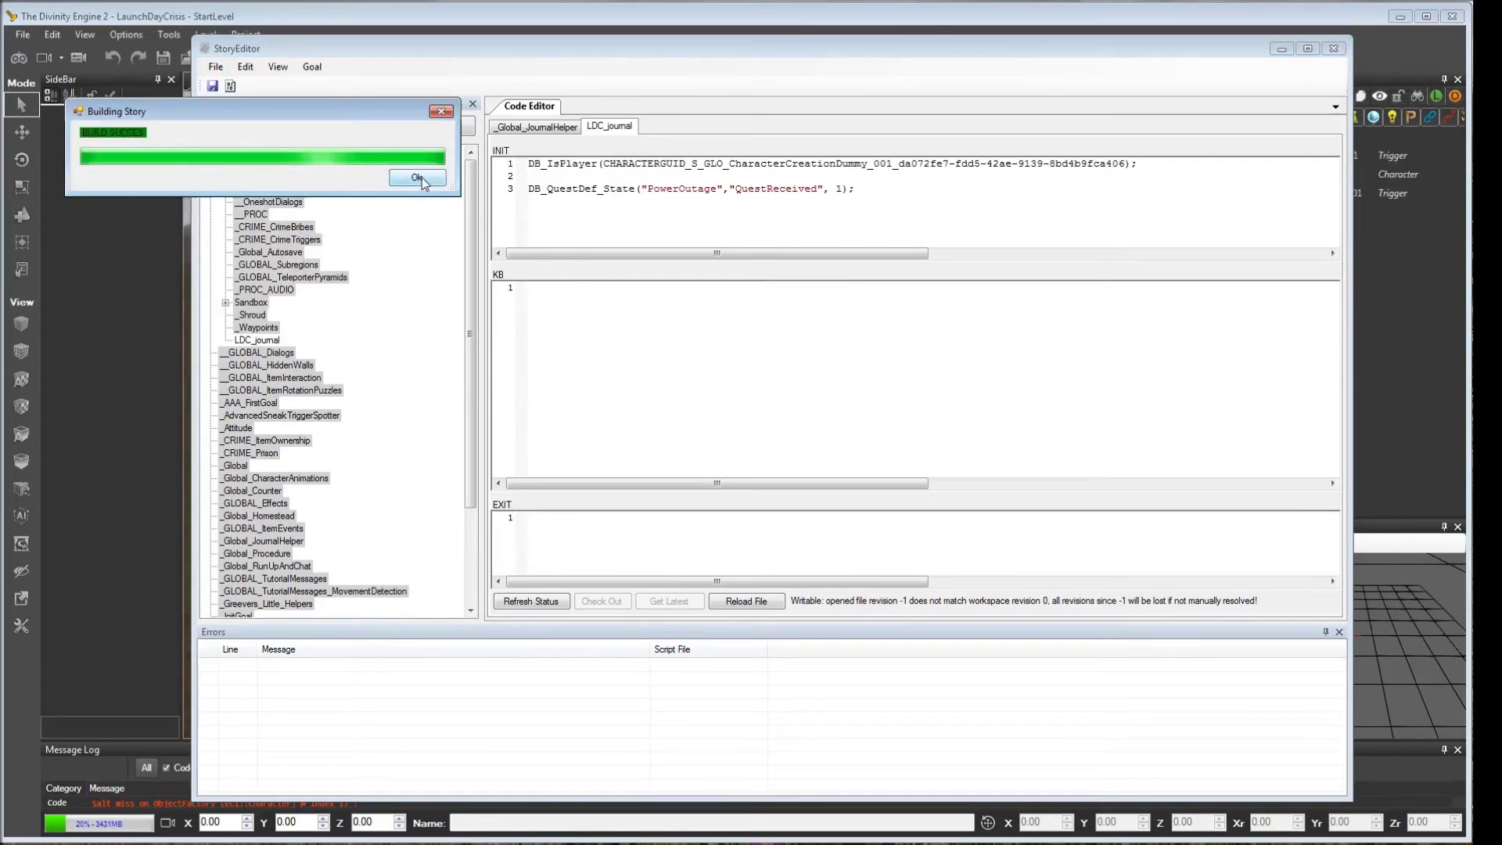
pyautogui.click(419, 178)
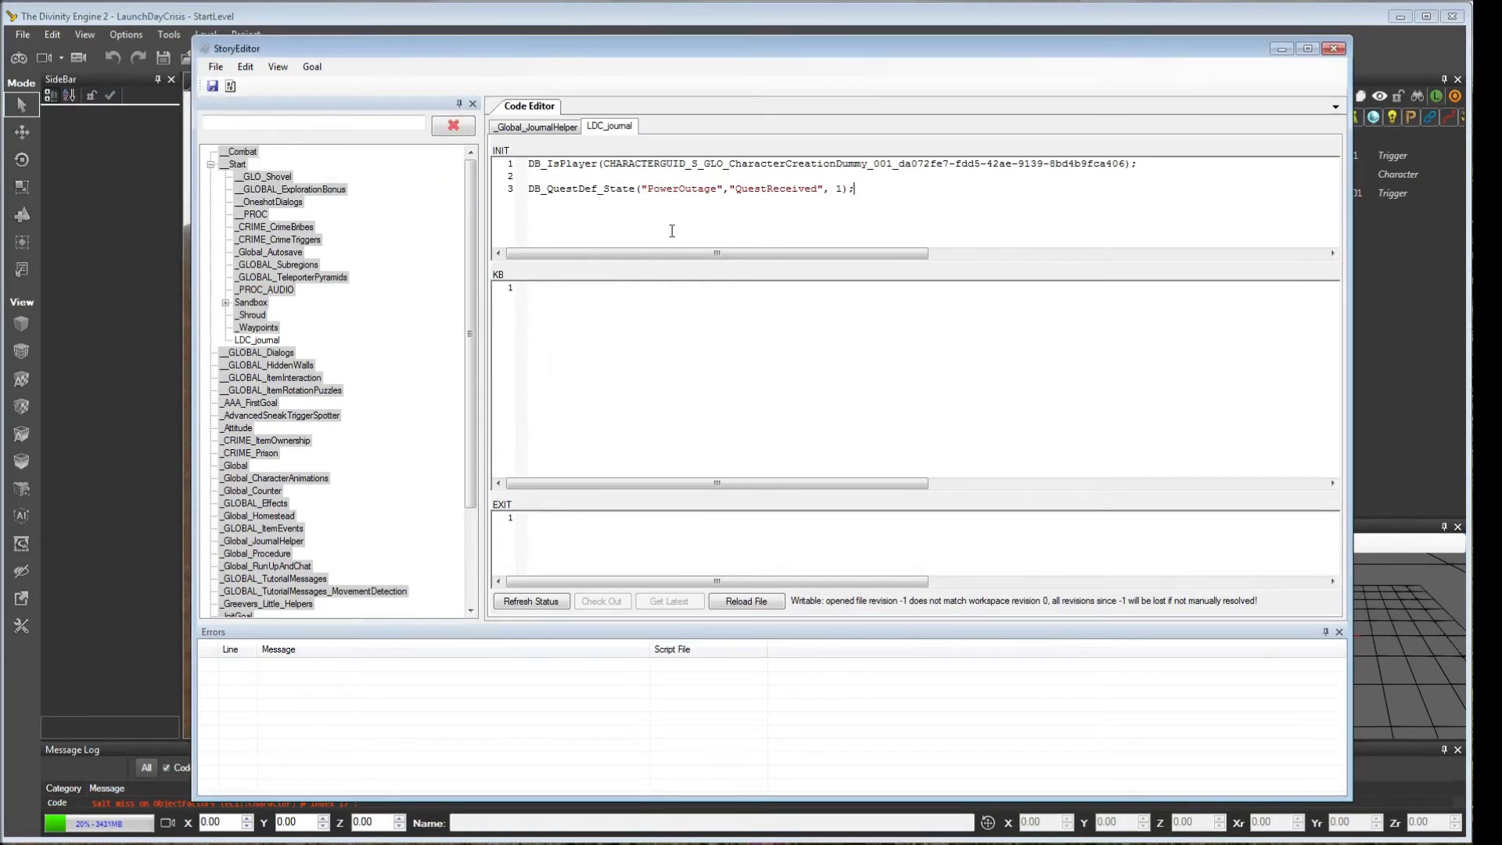
# Copy the QuestUpdate_ prefix from the StringConcatenate call in _Global_JournalHelper and paste it below the DB_QuestDef_State line in LDC_journal.
pyautogui.click(536, 128)
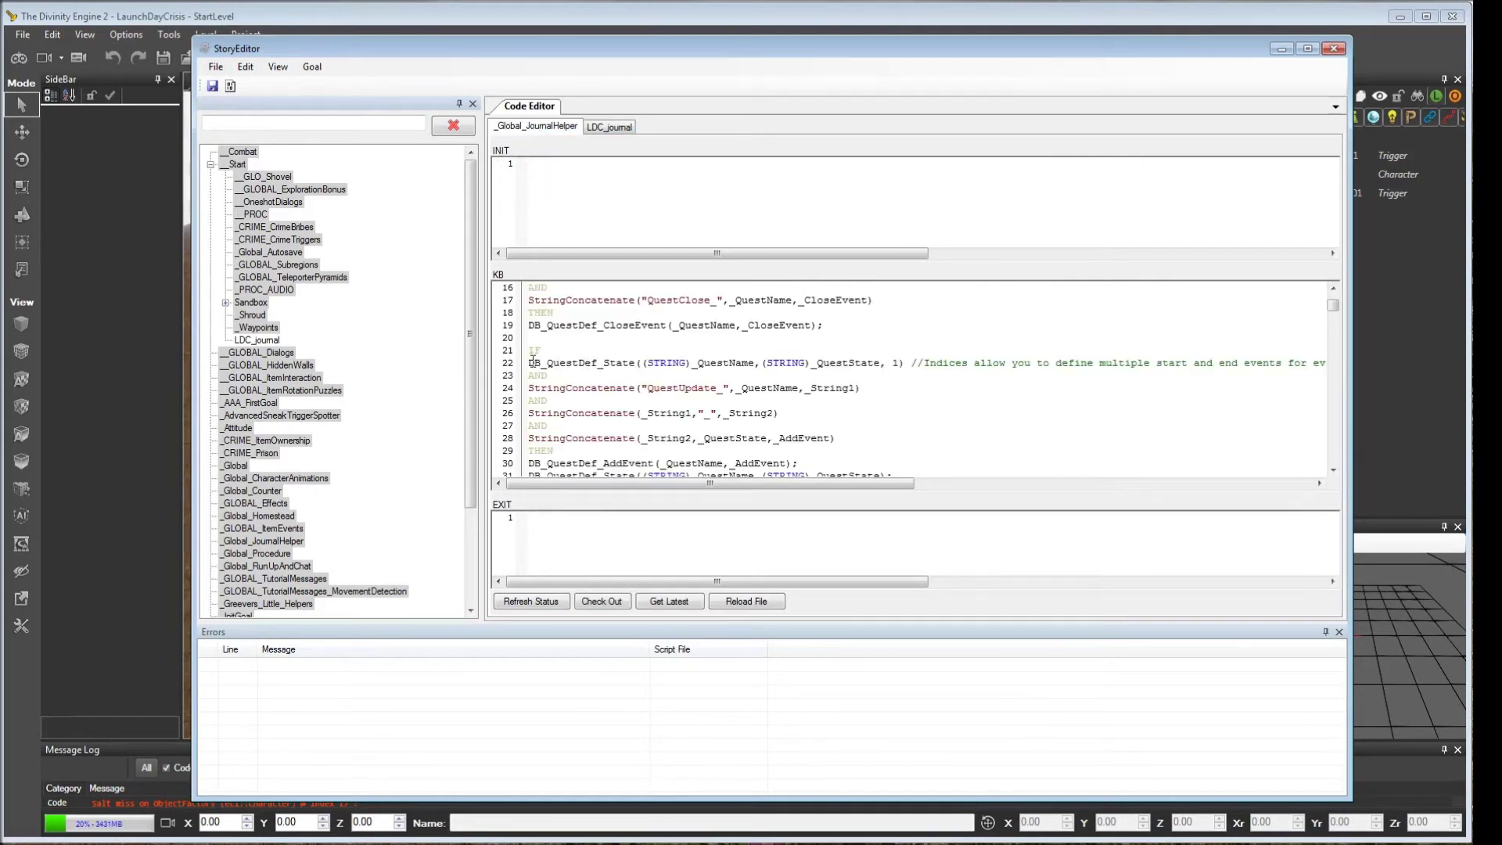
pyautogui.moveTo(532, 360); pyautogui.dragTo(599, 363)
pyautogui.click(622, 364)
pyautogui.doubleClick(621, 365)
pyautogui.scroll(-1, 704, 395)
pyautogui.doubleClick(690, 352)
pyautogui.hotkey('ctrl', 'c')
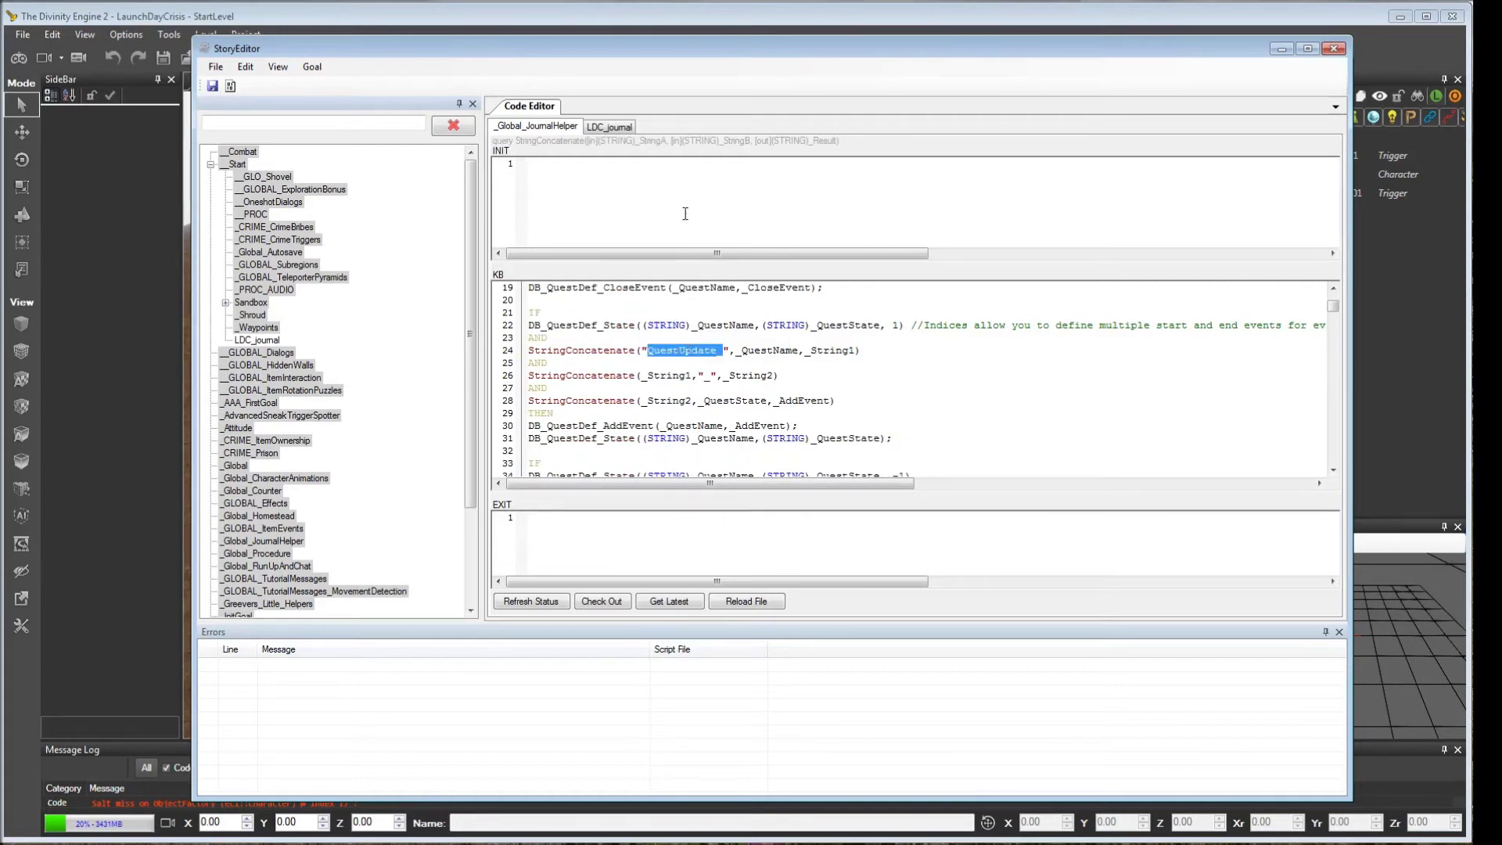
pyautogui.click(610, 128)
pyautogui.click(597, 225)
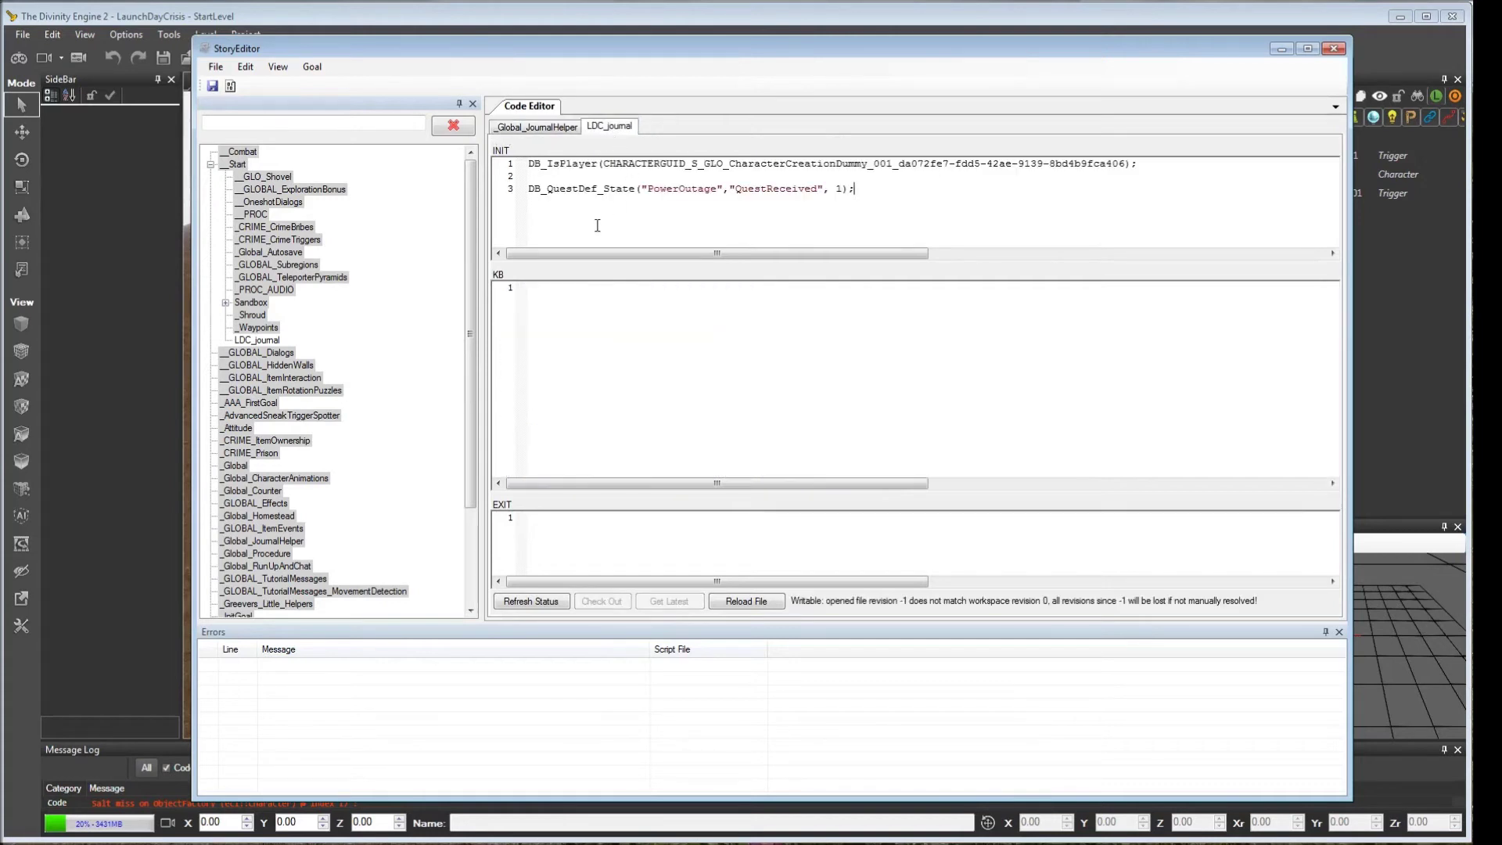
pyautogui.press('Return')
pyautogui.press('Return')
pyautogui.hotkey('ctrl', 'v')
# Complete the event name as QuestUpdate_PowerOutage_QuestReceived by copying the quest and state names from the DB_QuestDef_State line.
pyautogui.doubleClick(676, 189)
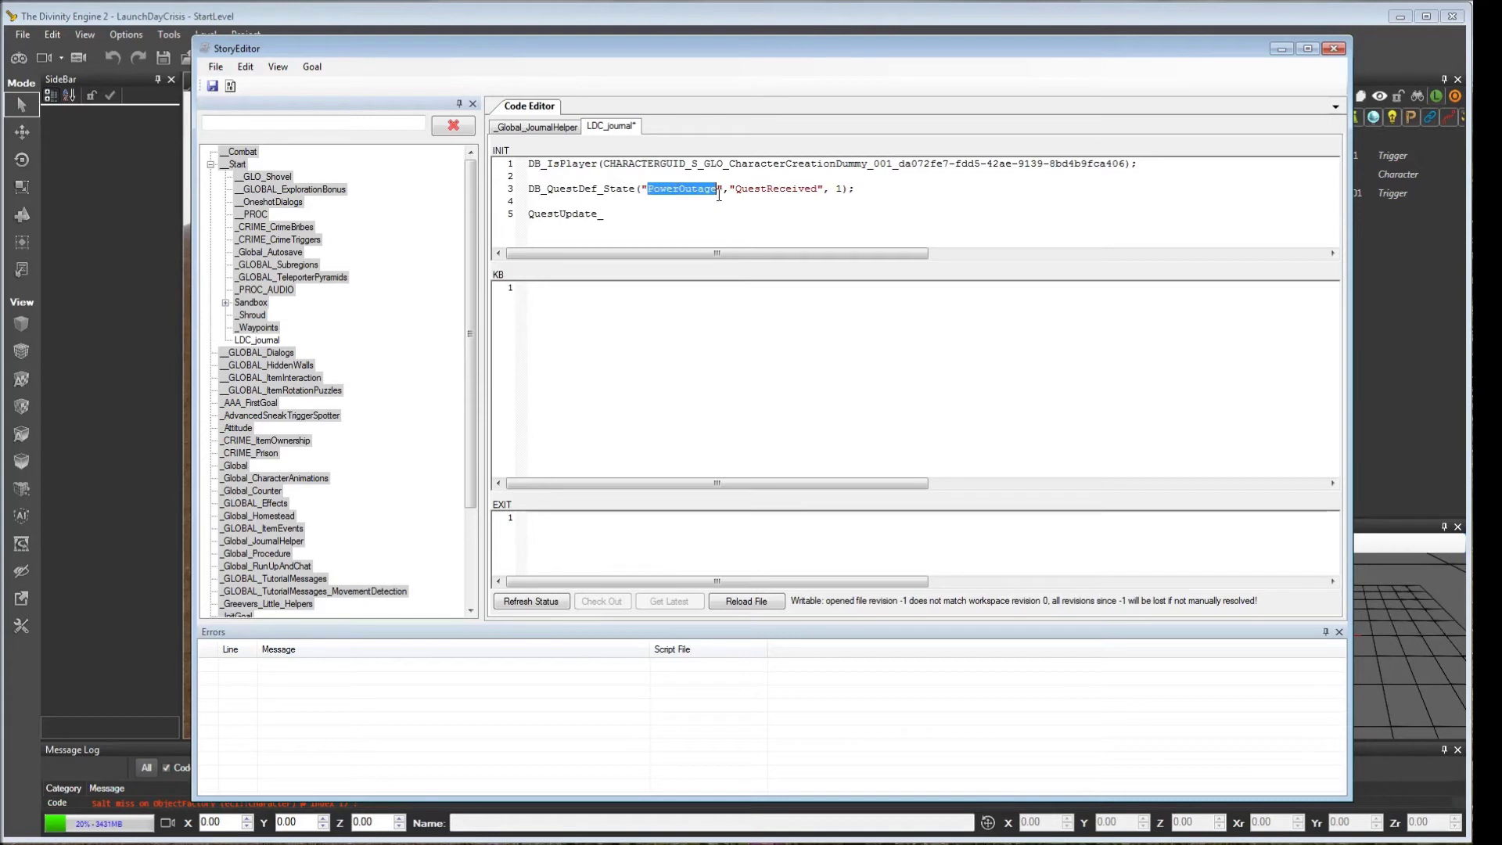
pyautogui.doubleClick(761, 188)
pyautogui.doubleClick(676, 190)
pyautogui.hotkey('ctrl', 'c')
pyautogui.click(635, 218)
pyautogui.hotkey('ctrl', 'v')
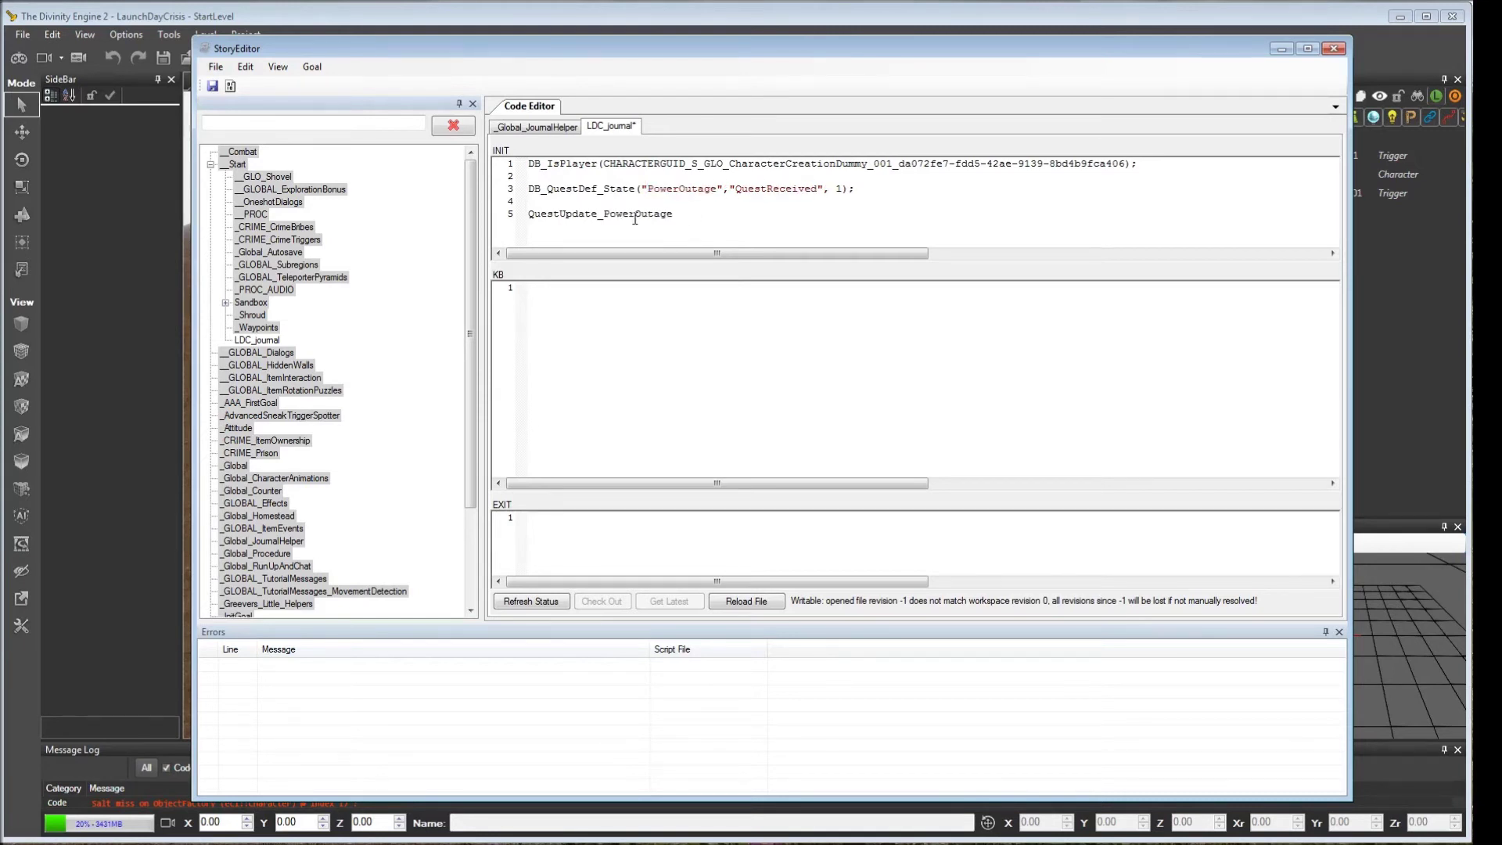
pyautogui.write('_')
pyautogui.doubleClick(777, 190)
pyautogui.hotkey('ctrl', 'c')
pyautogui.click(698, 215)
pyautogui.hotkey('ctrl', 'v')
# Delete the QuestUpdate_PowerOutage_QuestReceived line from the INIT section of LDC_journal and save the script.
pyautogui.doubleClick(559, 217)
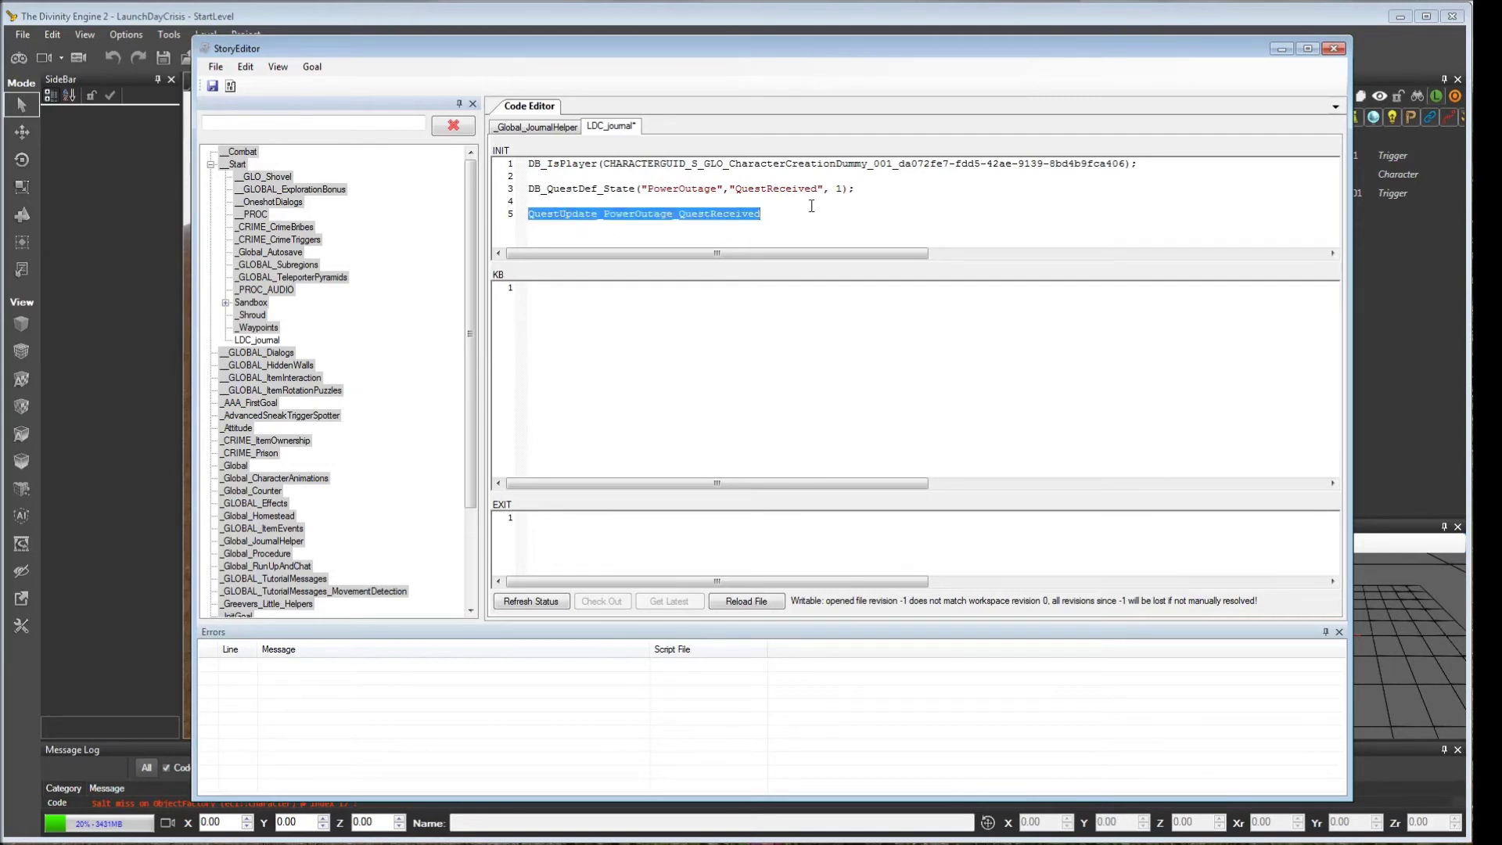
pyautogui.doubleClick(603, 189)
pyautogui.doubleClick(681, 189)
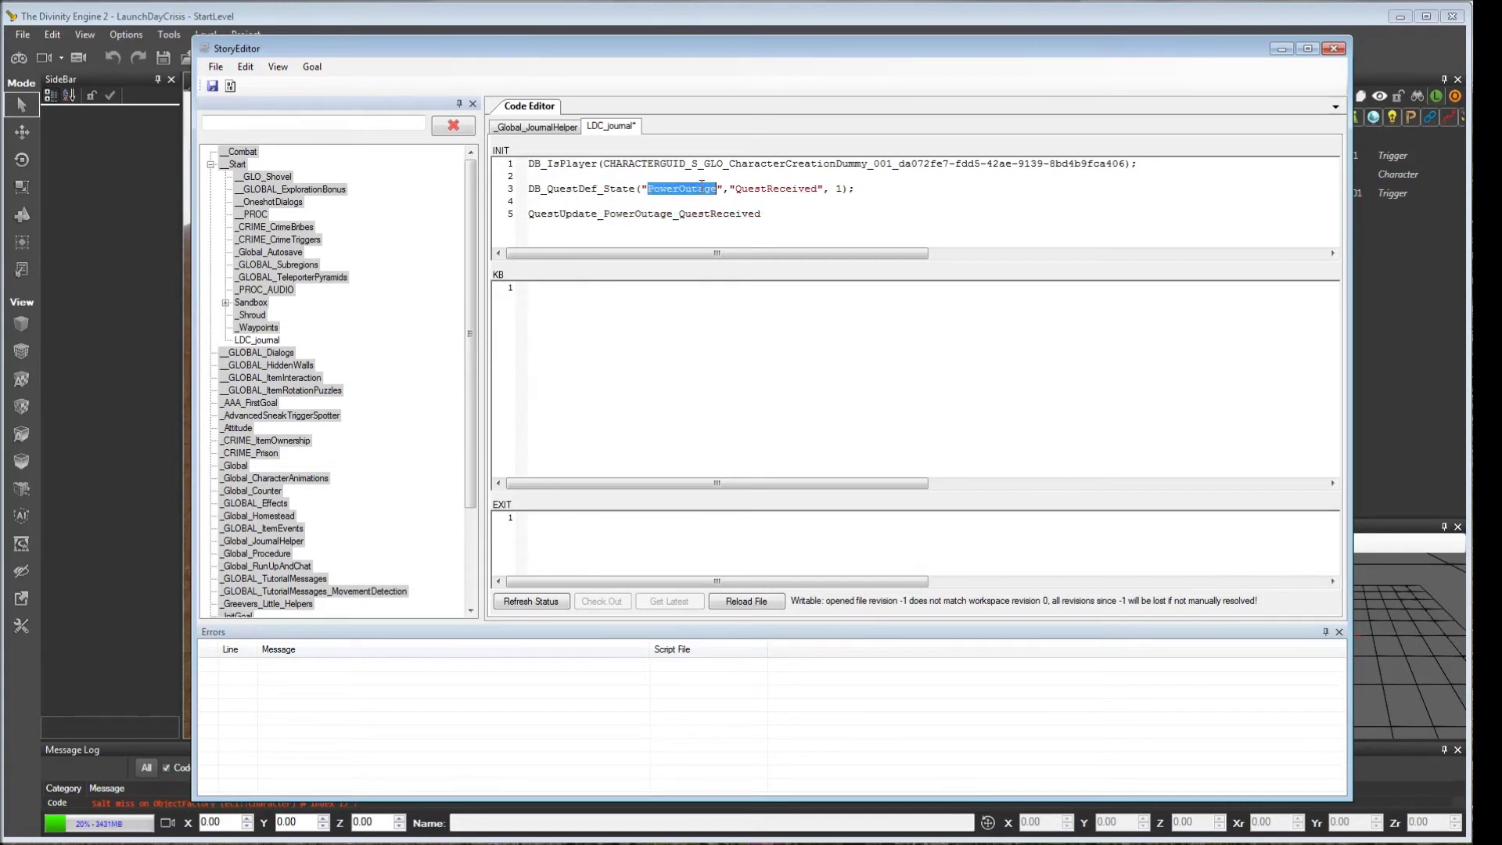
pyautogui.doubleClick(756, 188)
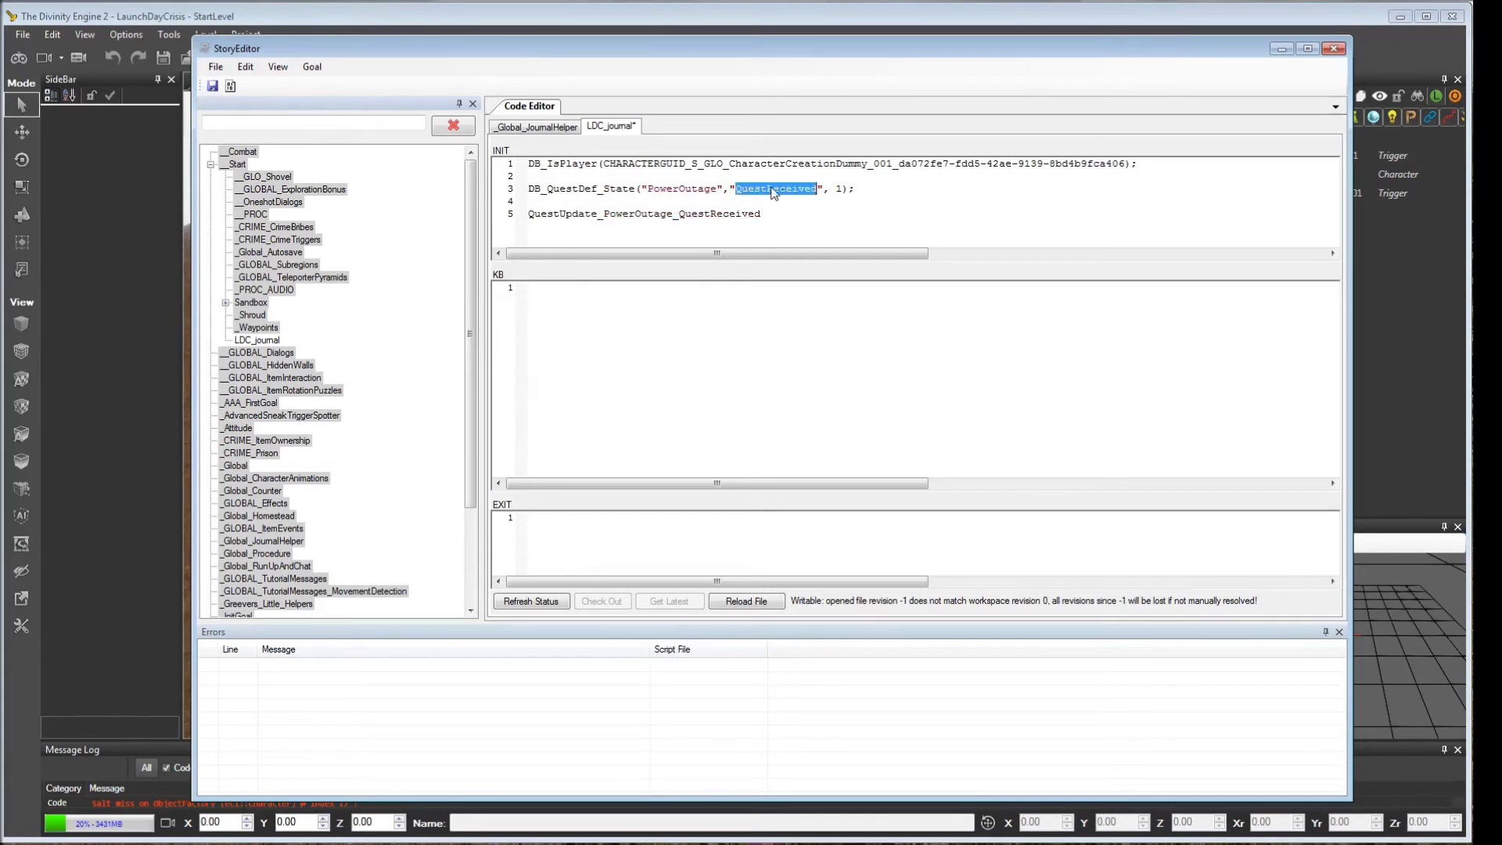
pyautogui.click(863, 193)
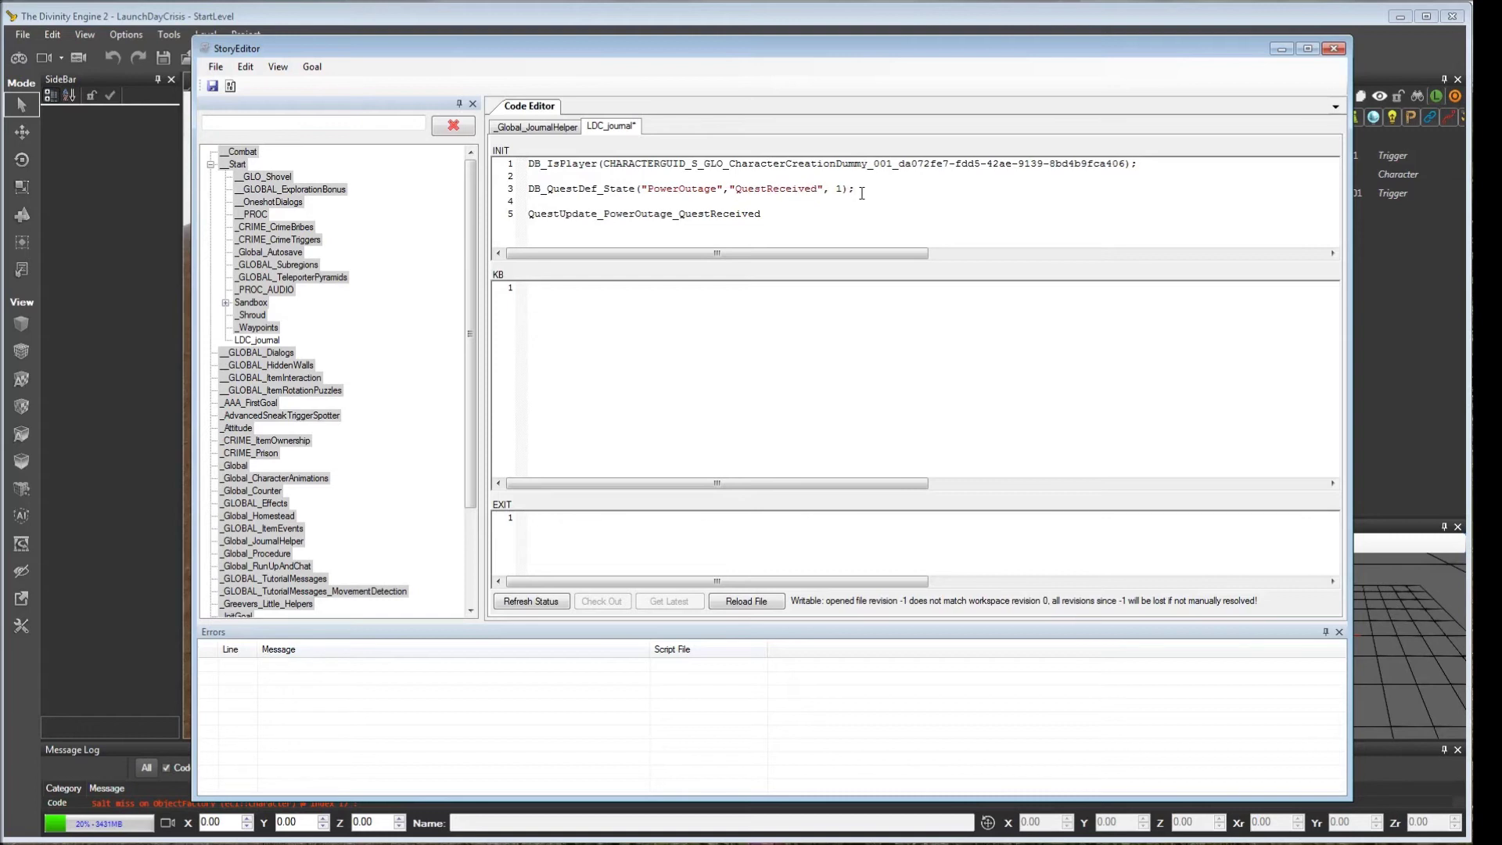
pyautogui.doubleClick(568, 214)
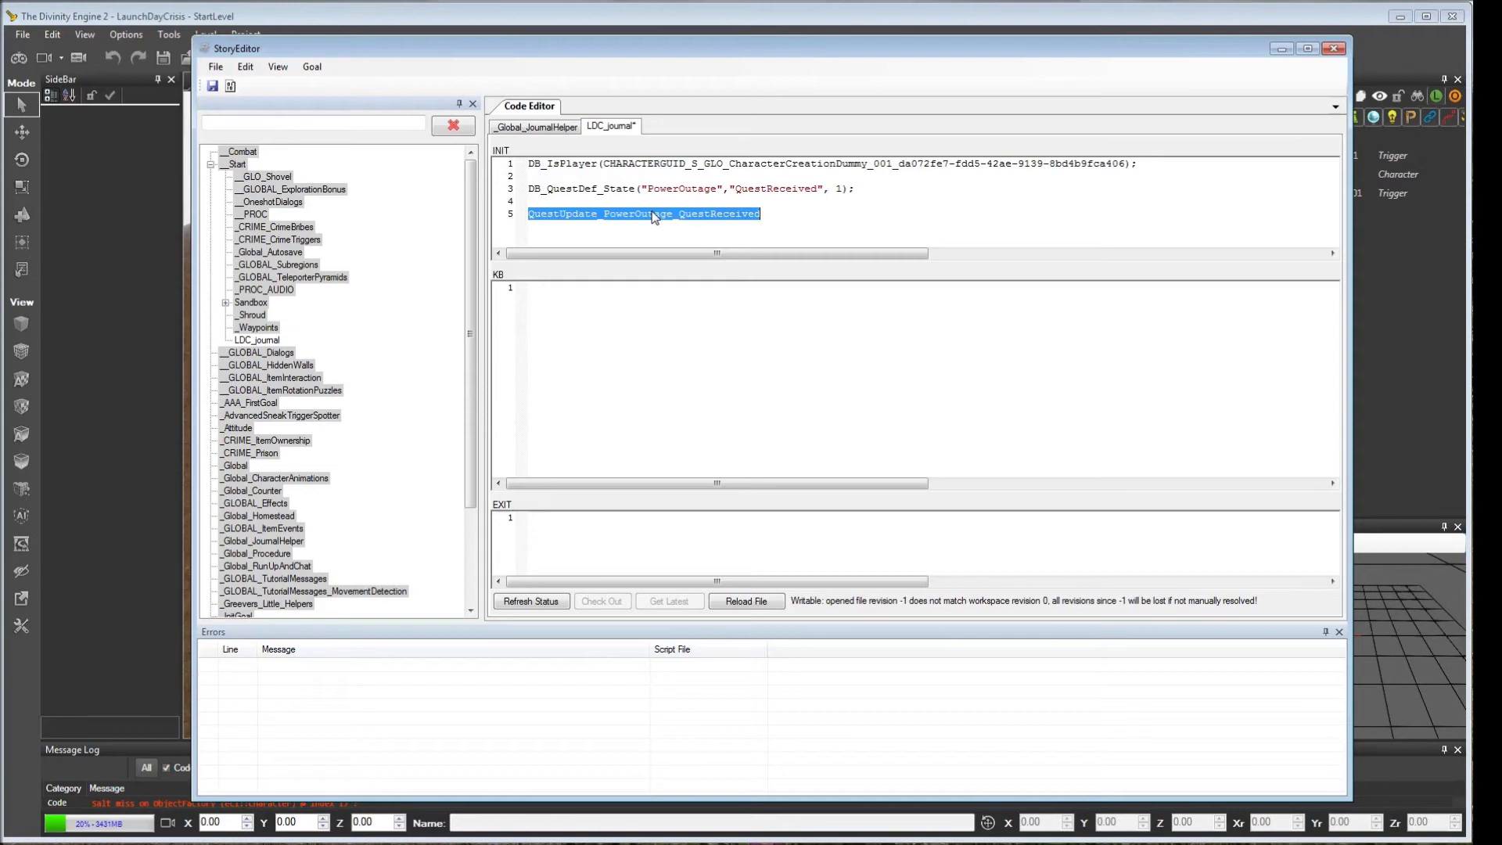
pyautogui.press('BackSpace')
pyautogui.press('BackSpace')
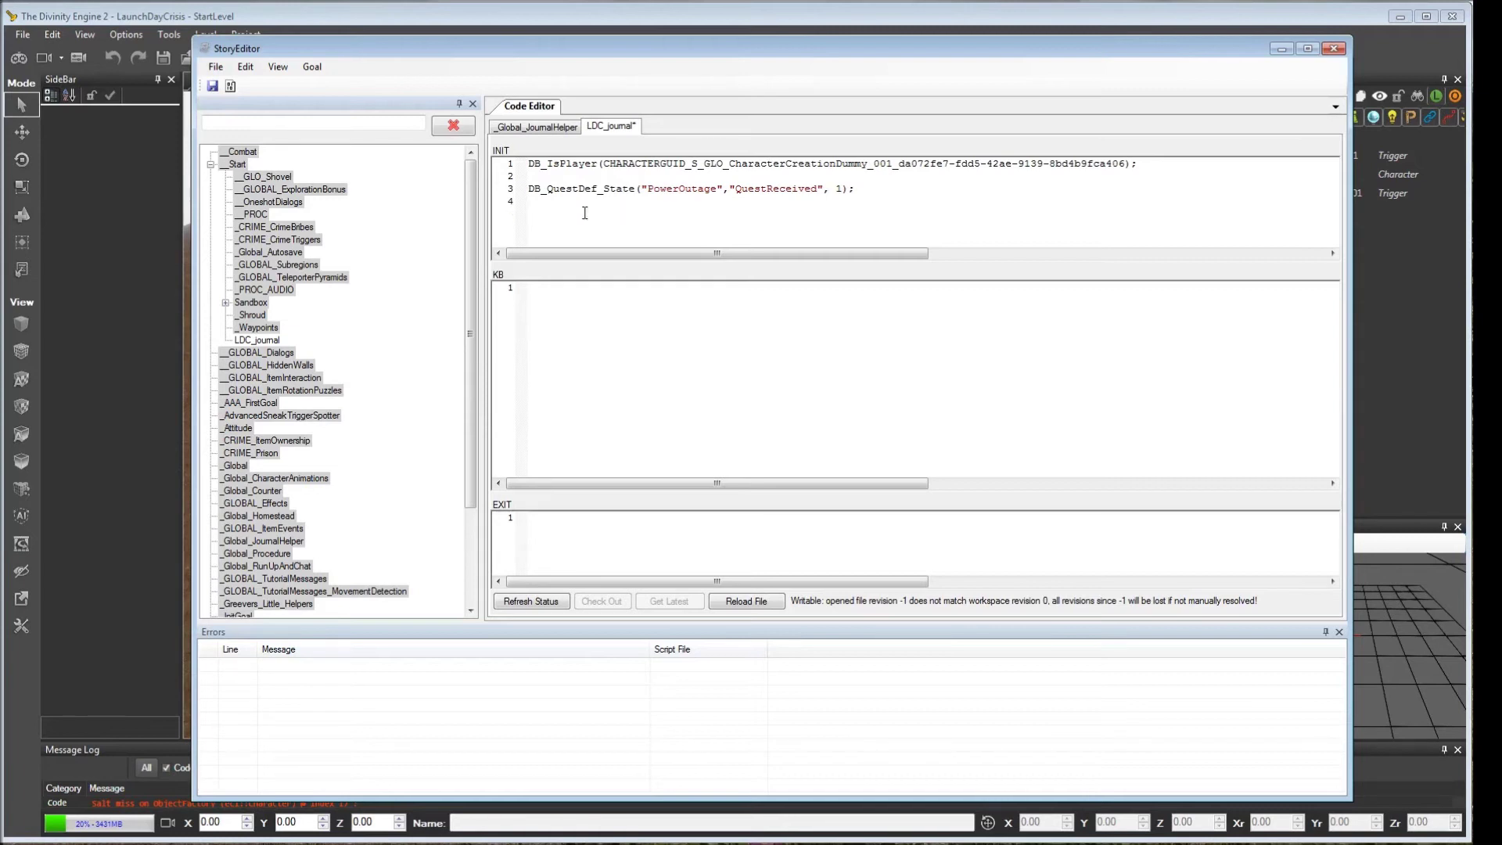
pyautogui.hotkey('ctrl', 's')
# Minimize the StoryEditor and open the NPC_swen_default dialog in the Dialog Editor.
pyautogui.click(1281, 49)
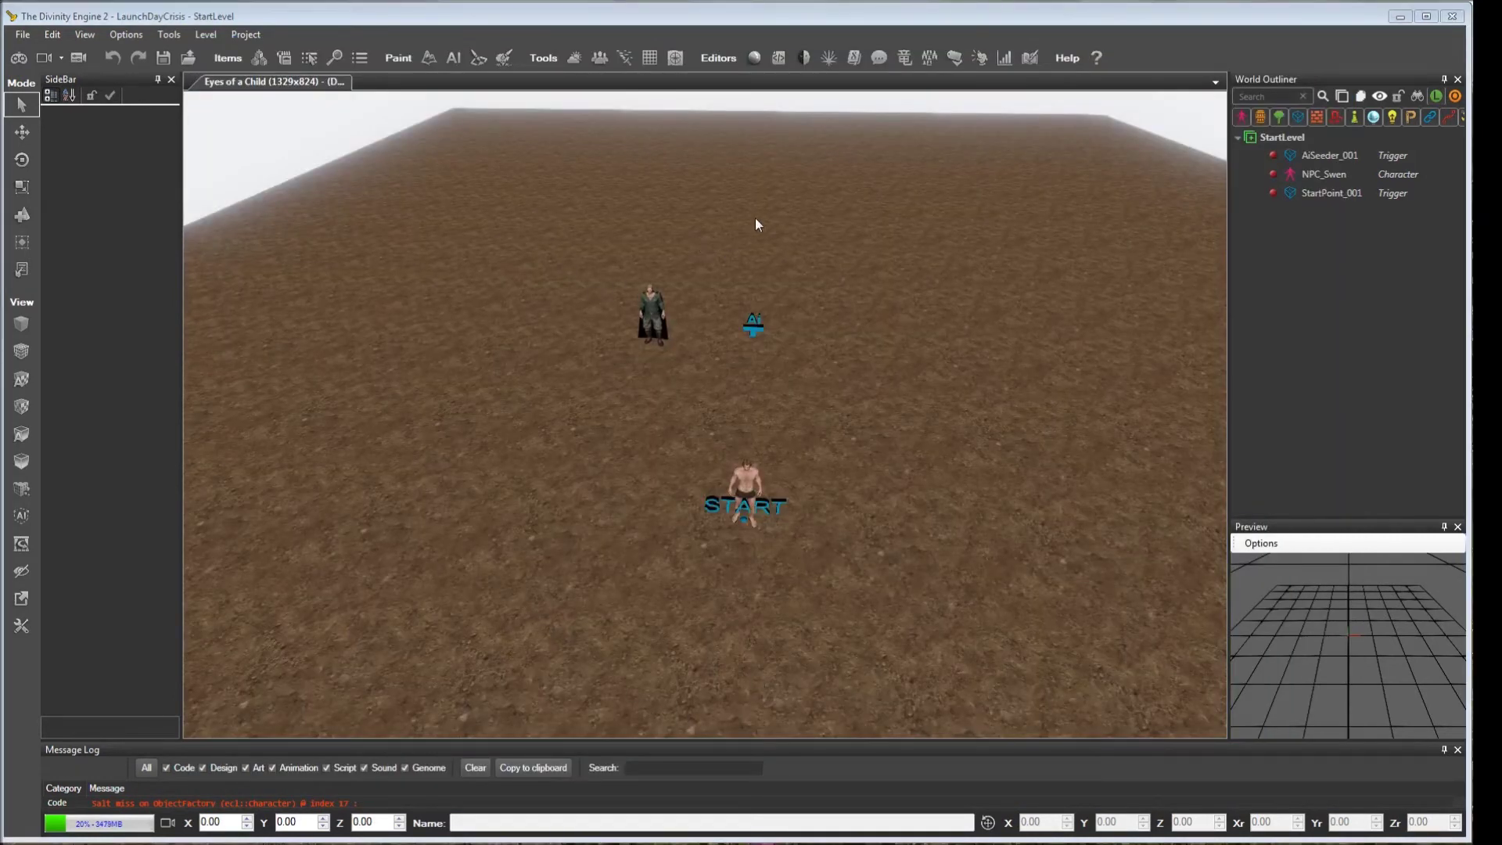
pyautogui.click(883, 62)
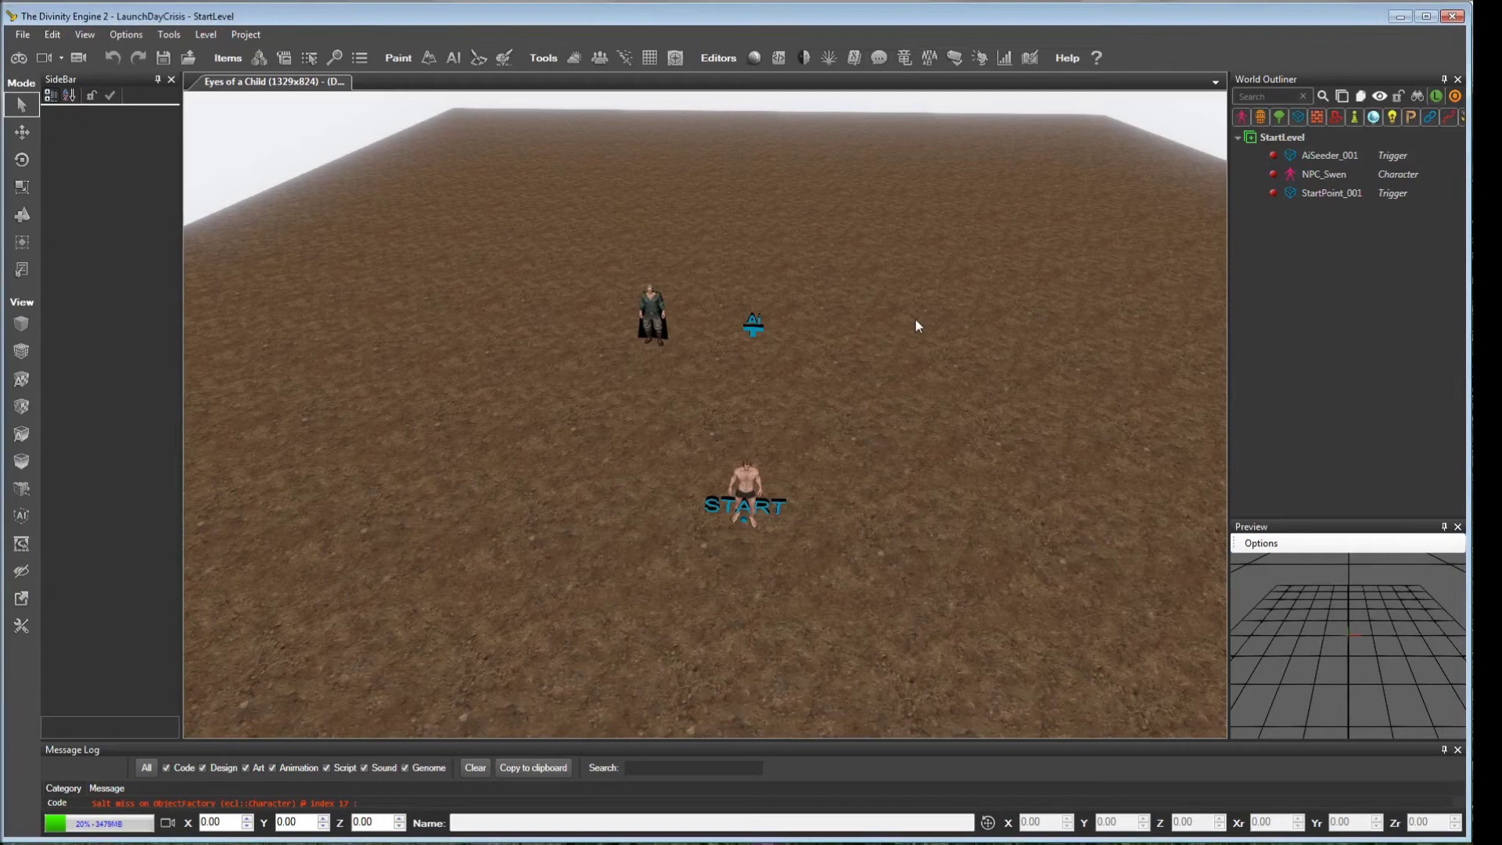
pyautogui.click(877, 59)
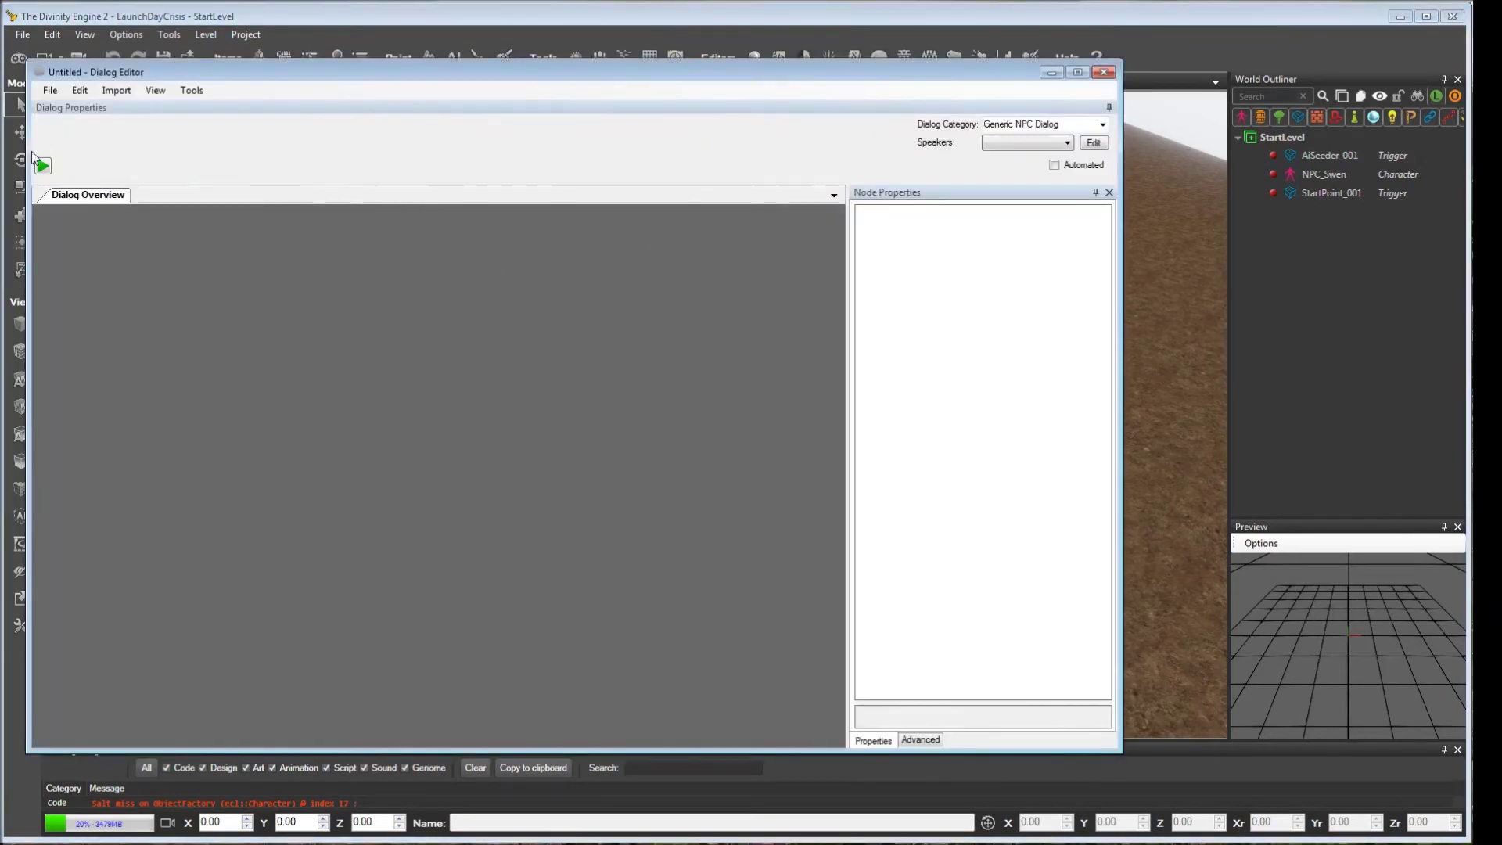
pyautogui.click(50, 90)
pyautogui.moveTo(75, 124)
pyautogui.click(153, 125)
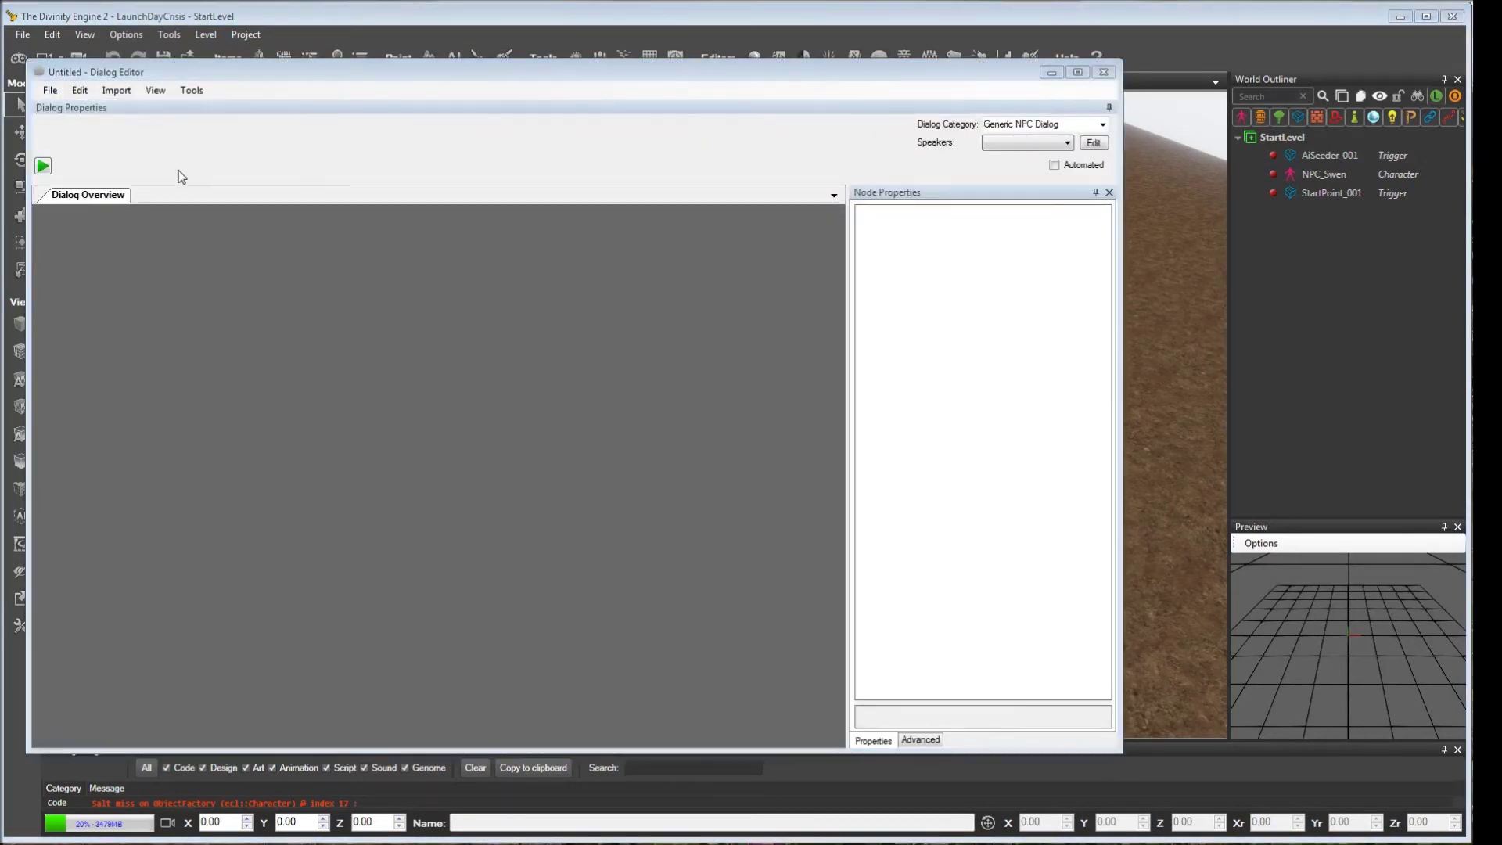
pyautogui.doubleClick(218, 207)
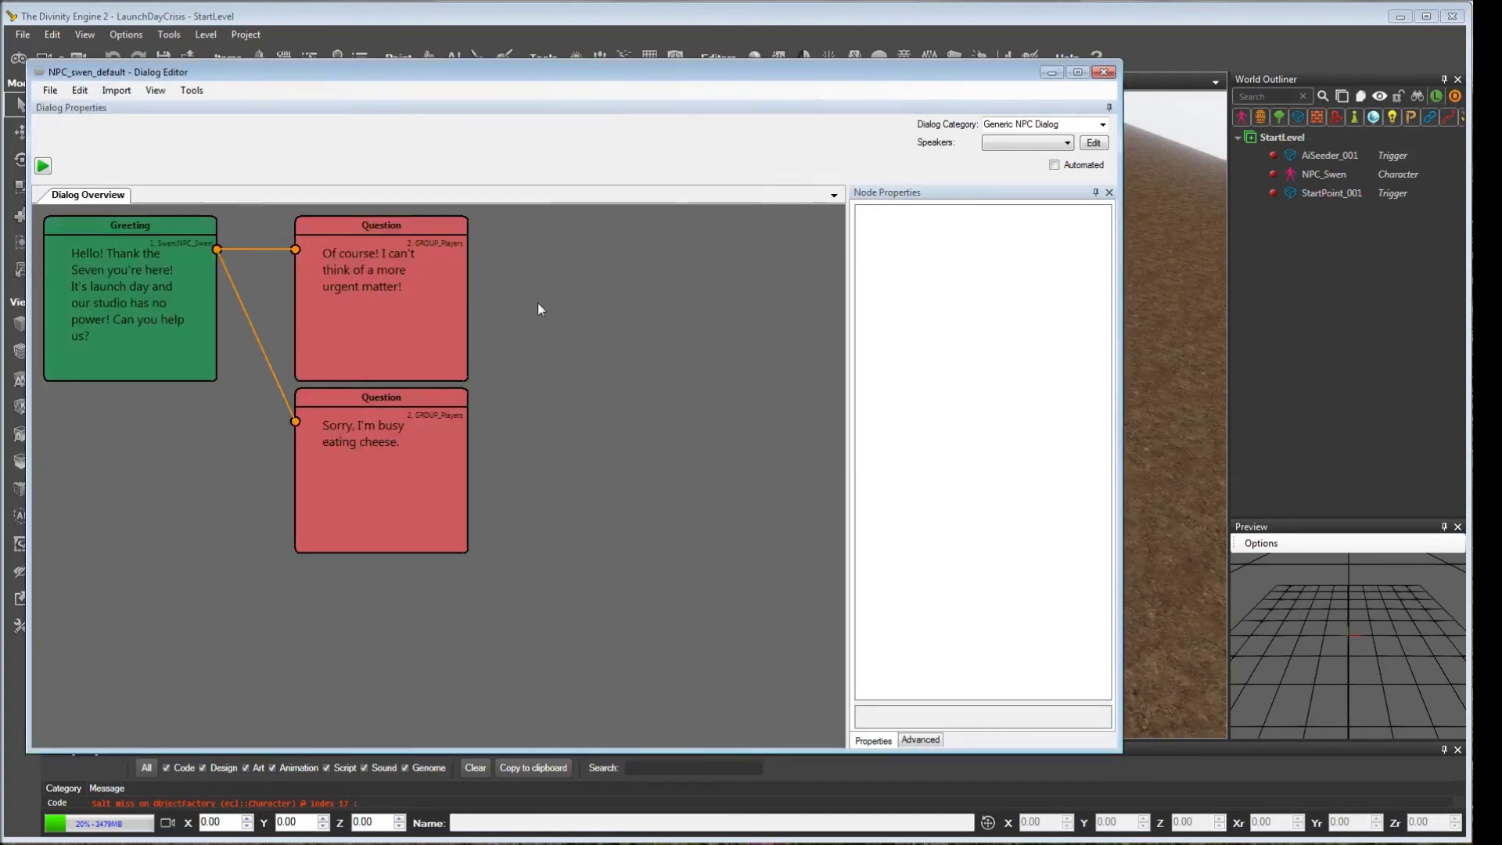
pyautogui.moveTo(528, 88); pyautogui.dragTo(717, 73)
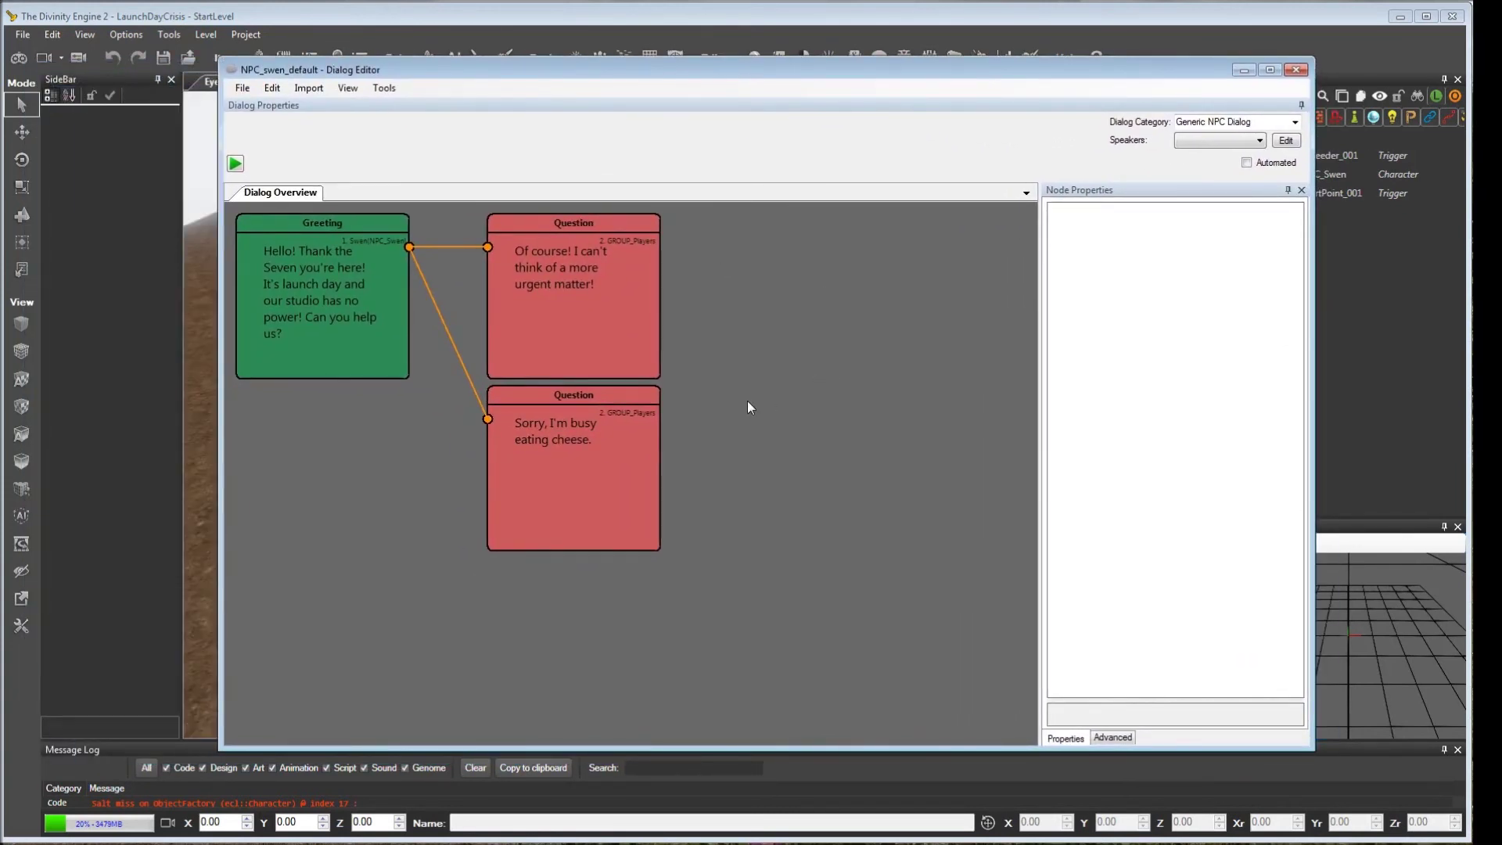
# Turn off End Node for the "Of course! I can't think of a more urgent matter!" question and add an Answer node after it.
pyautogui.click(636, 336)
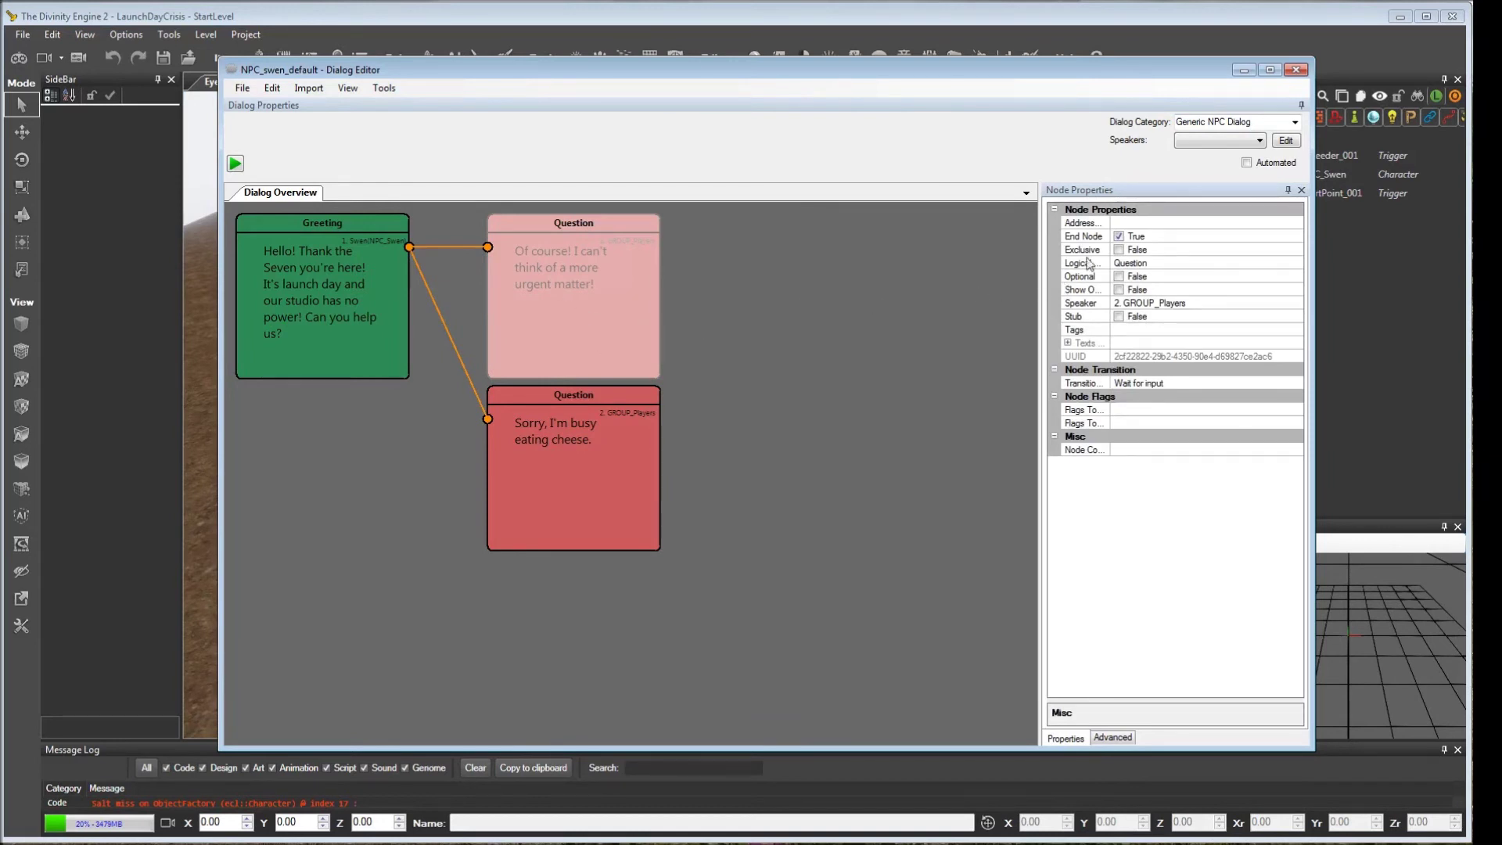
pyautogui.click(1119, 236)
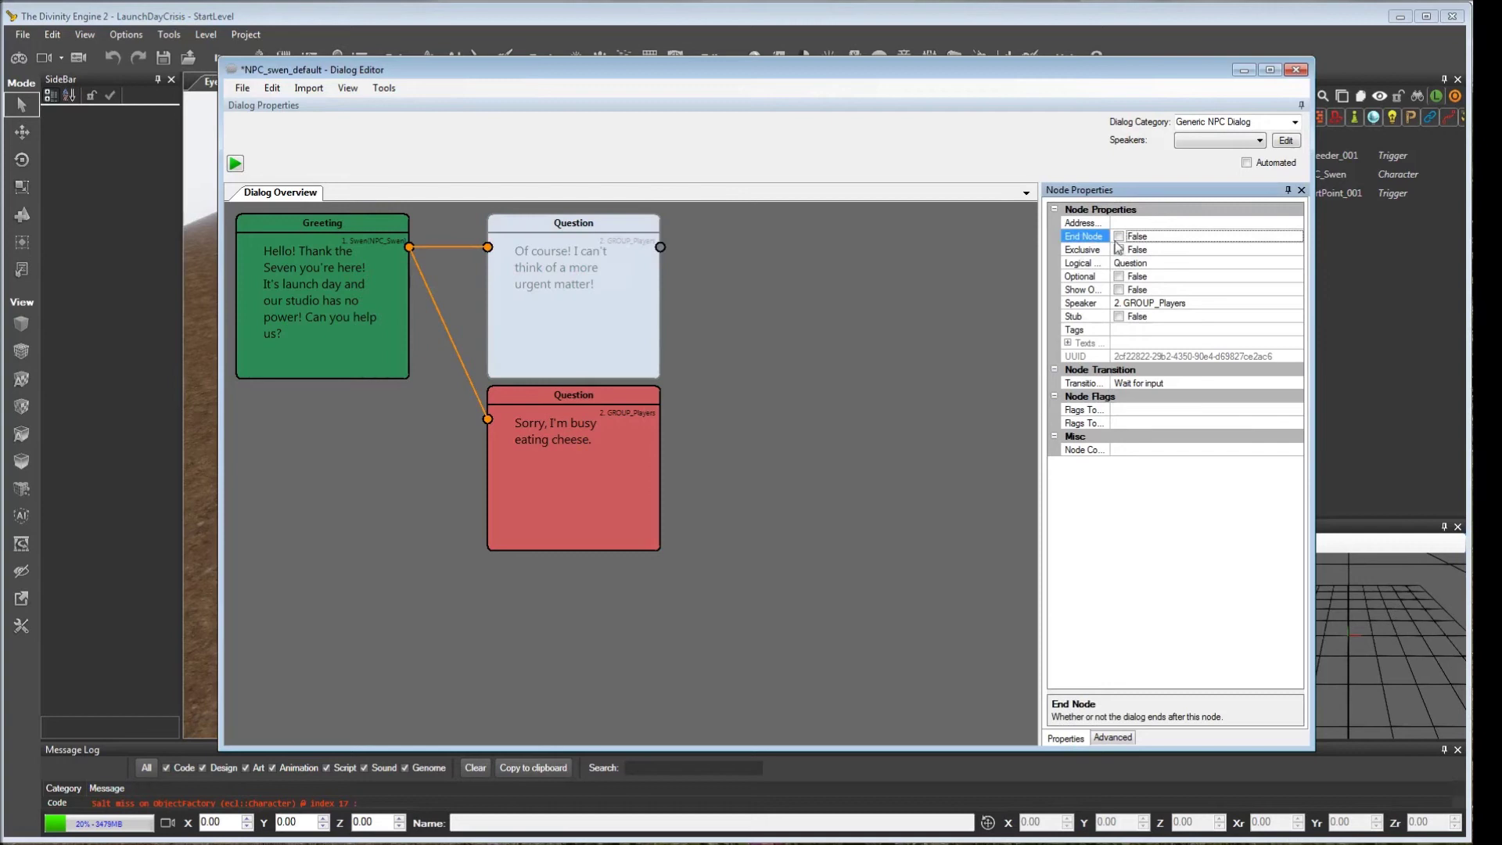
pyautogui.rightClick(610, 334)
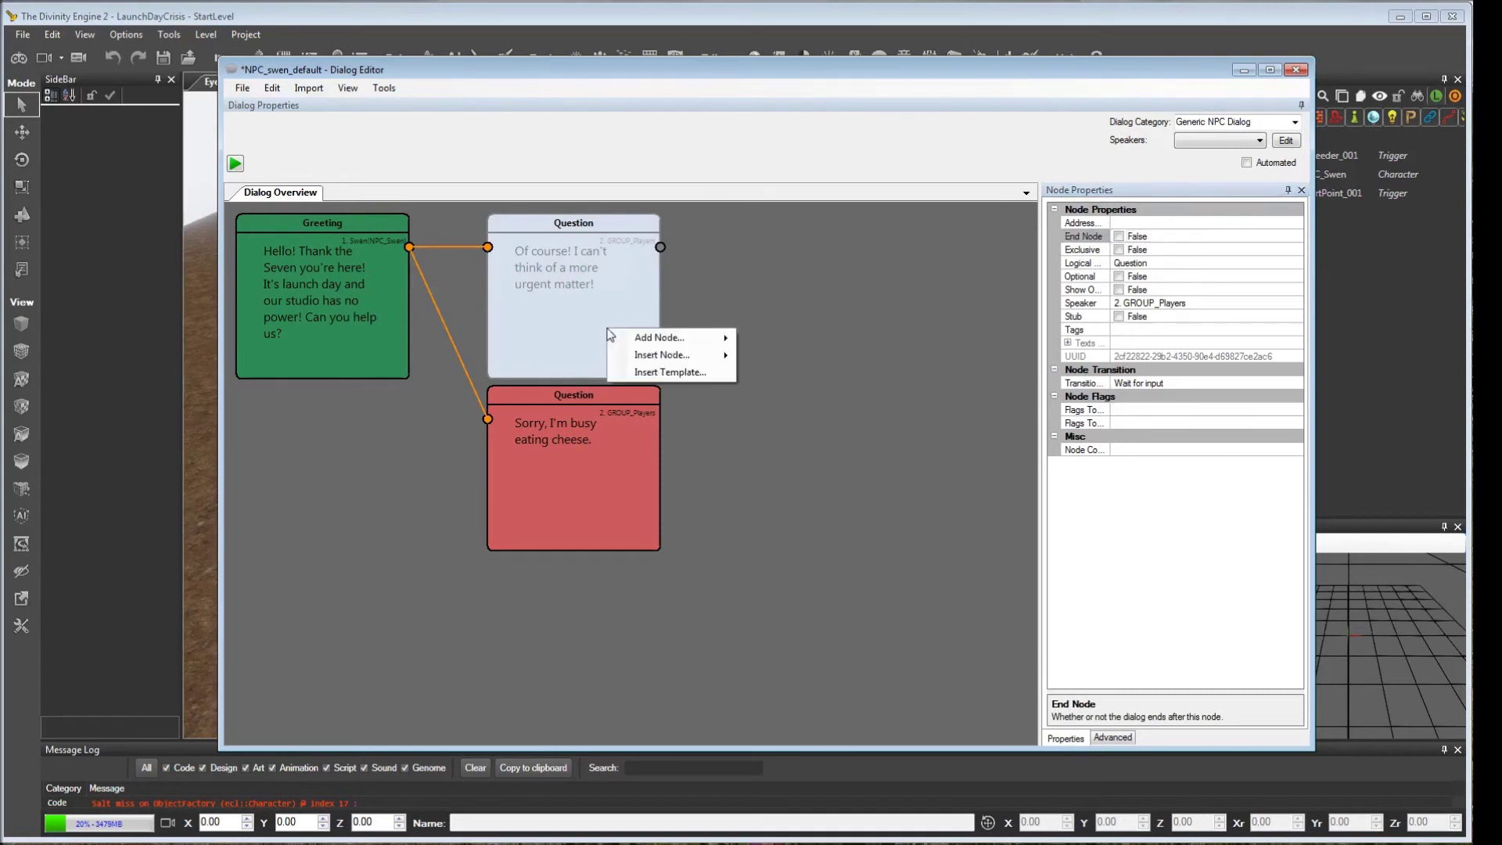
pyautogui.moveTo(676, 340)
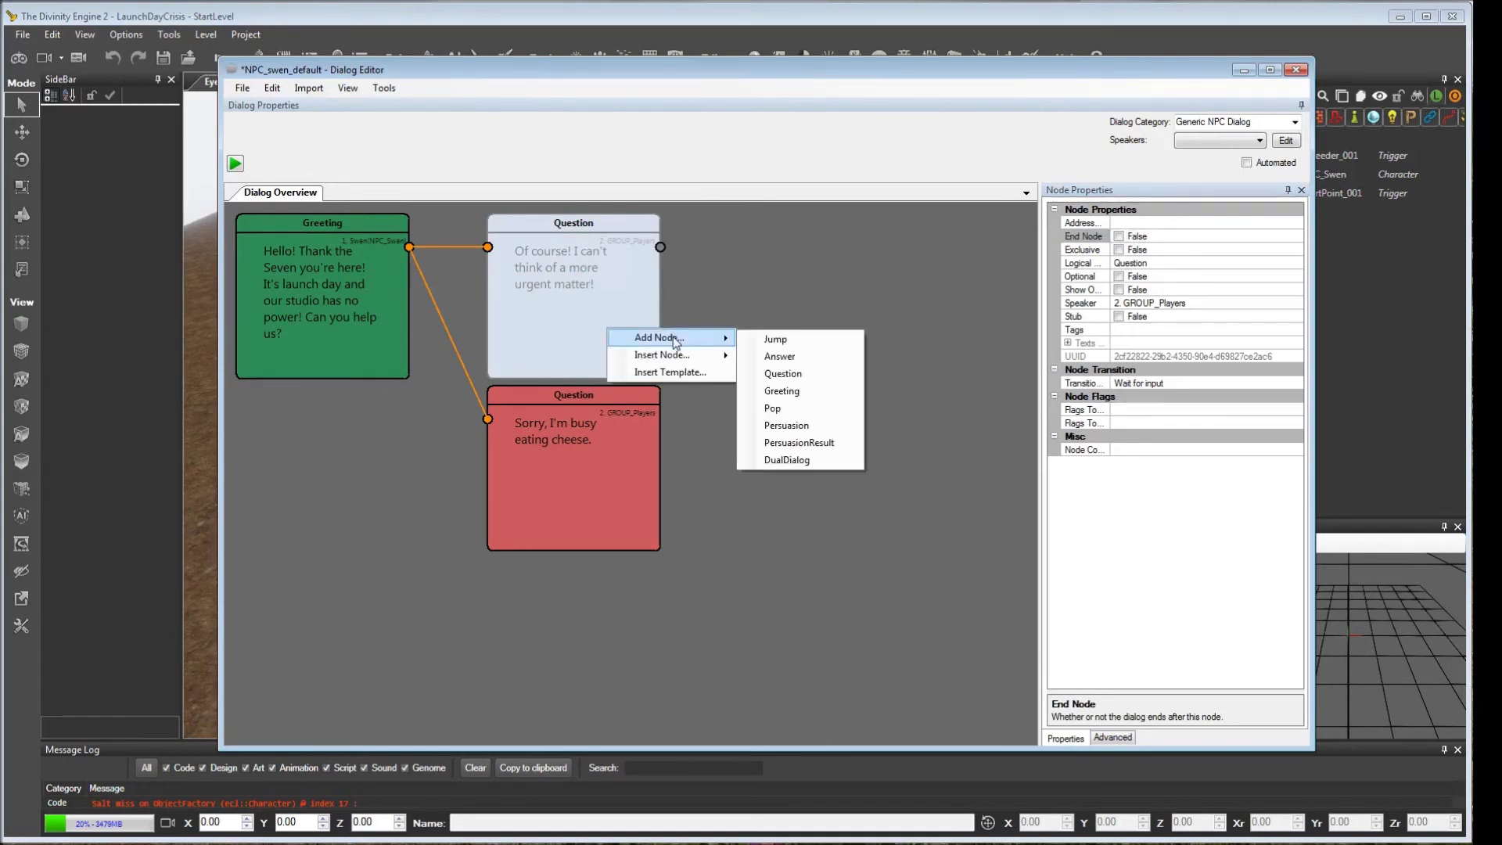
pyautogui.click(789, 360)
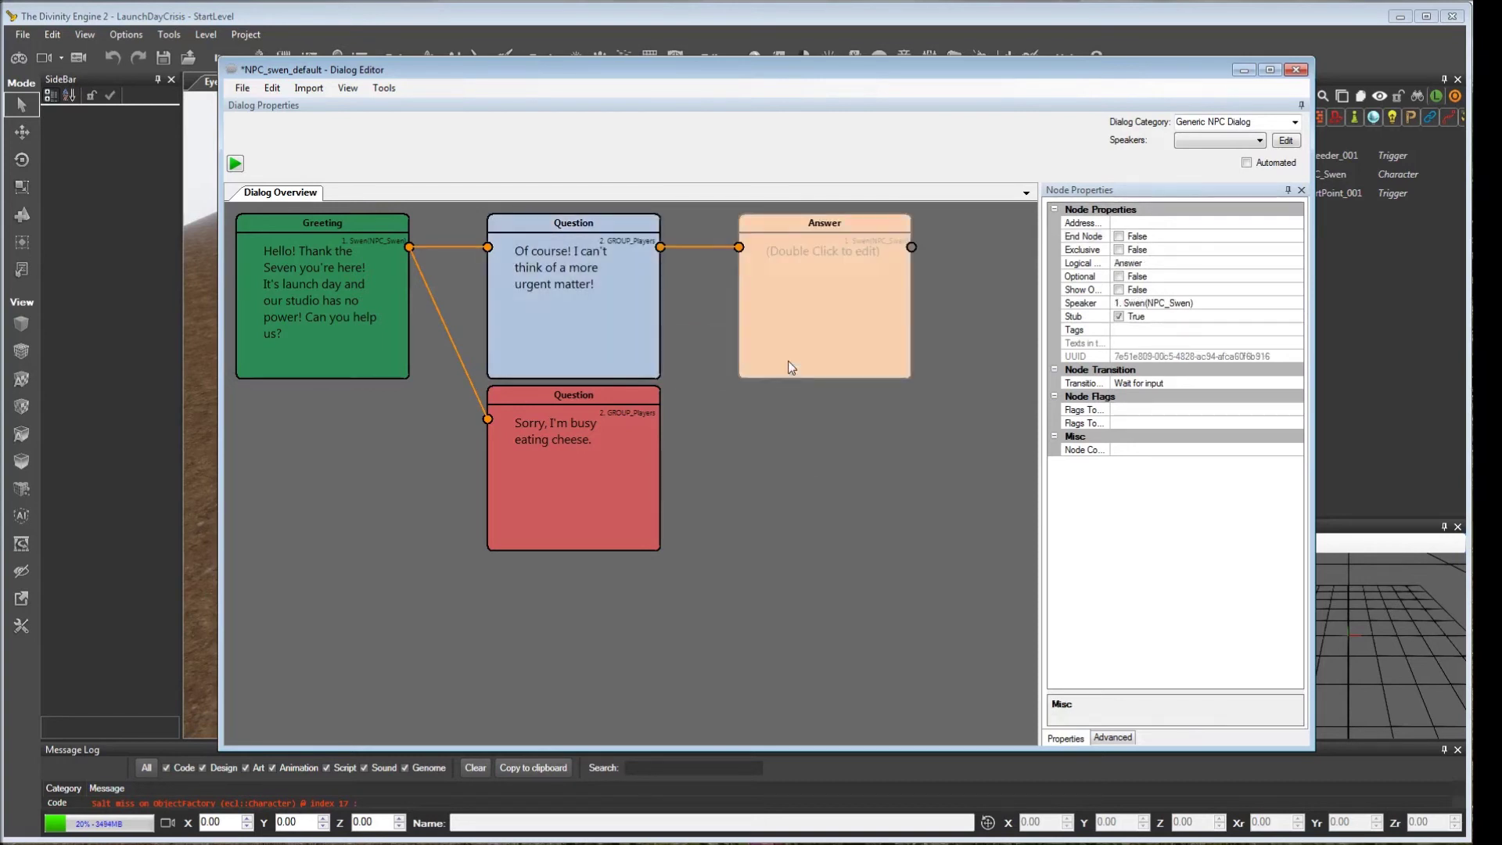
# Give the Answer node the text "Great! We could really use a diesel generator. If you find one, please bring it back here!" and make it an end node.
pyautogui.doubleClick(846, 312)
pyautogui.click(68, 112)
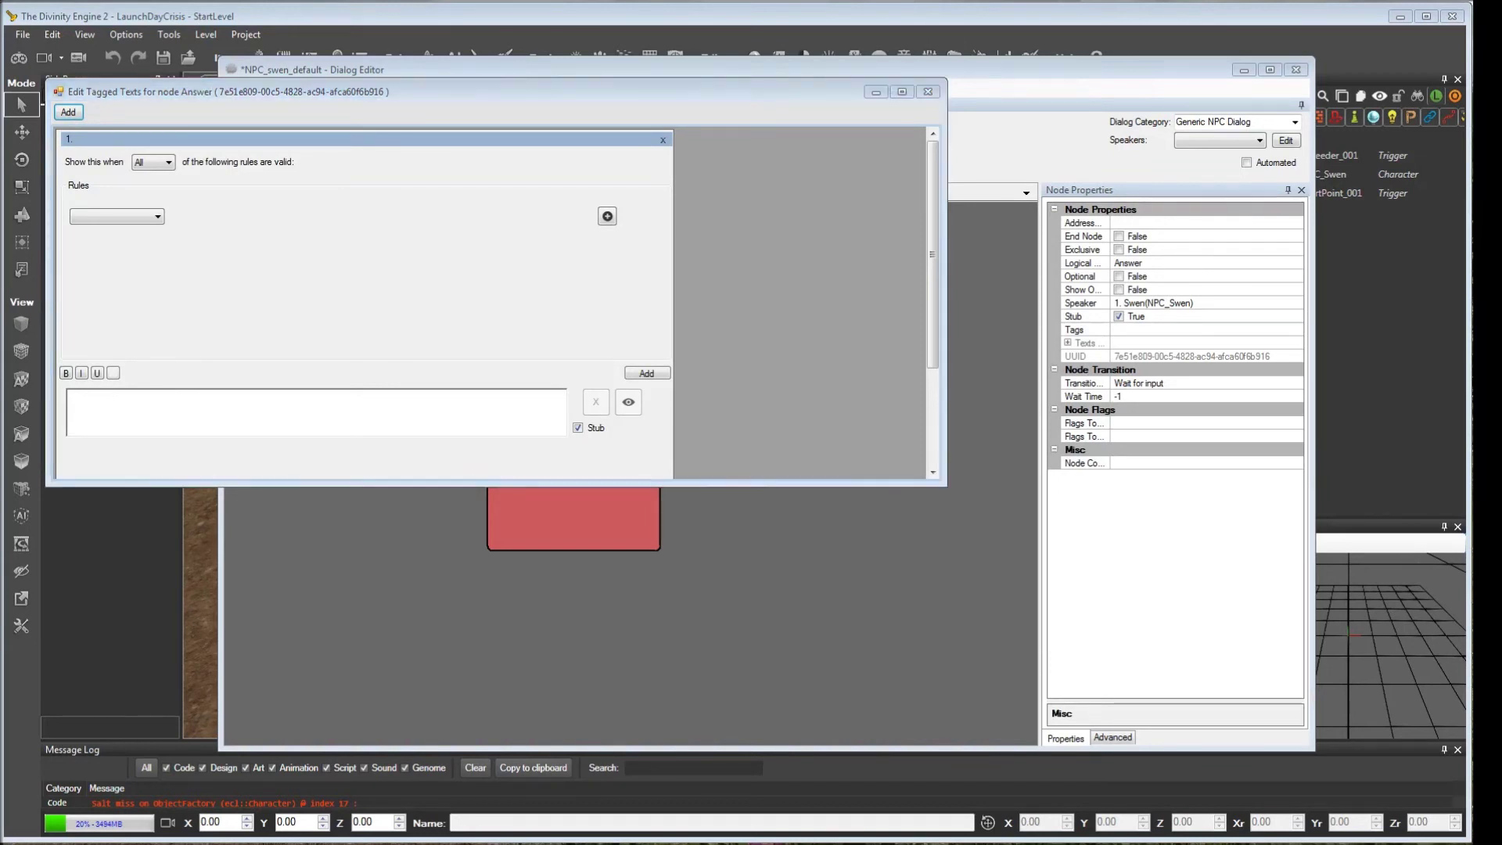
pyautogui.click(276, 407)
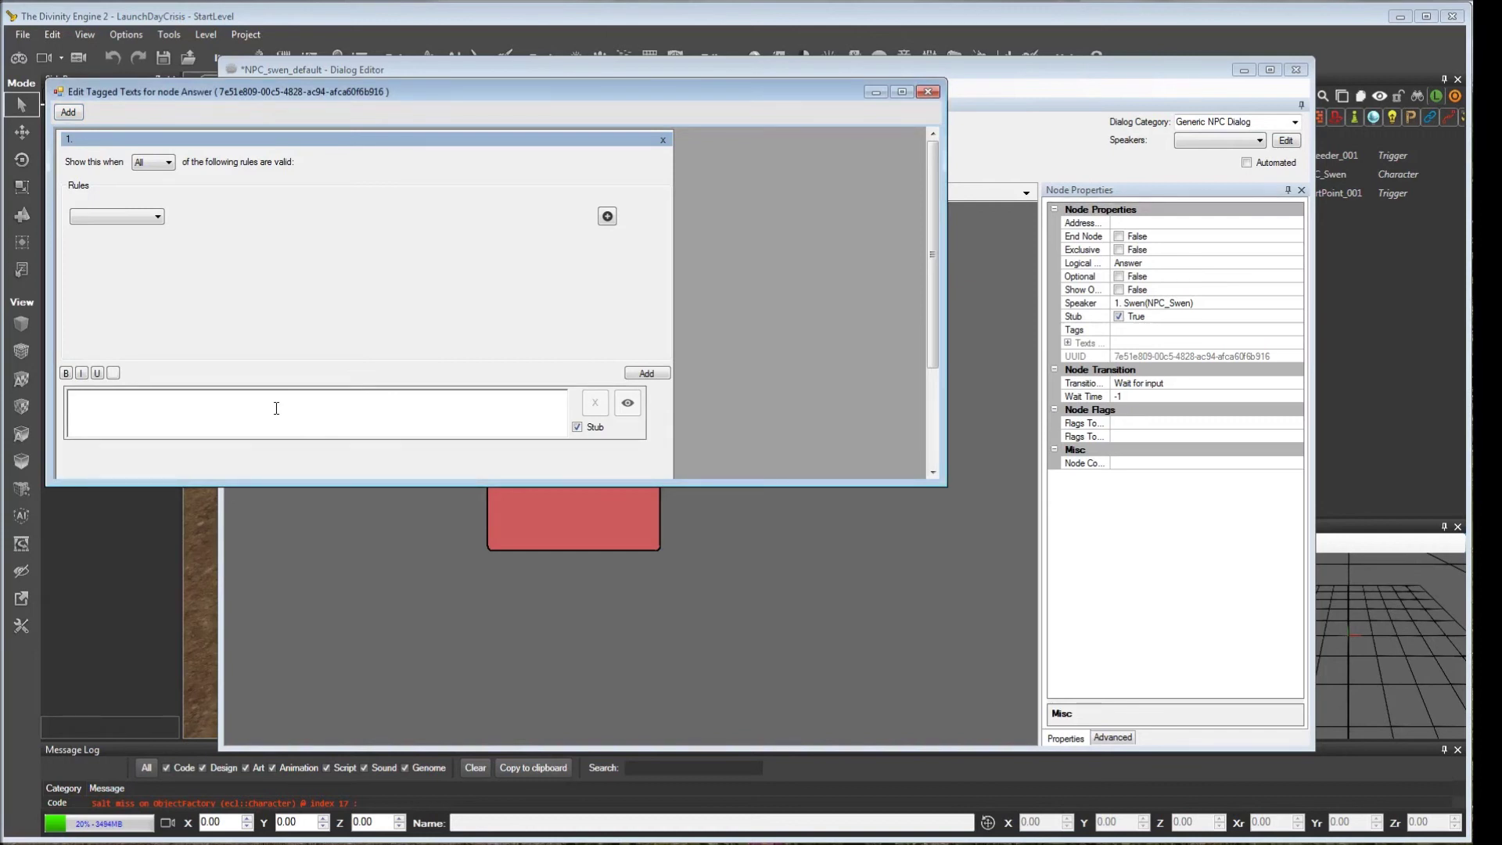
pyautogui.write('Great! We could really use a diesel generator. If you find one, please bring it back here!')
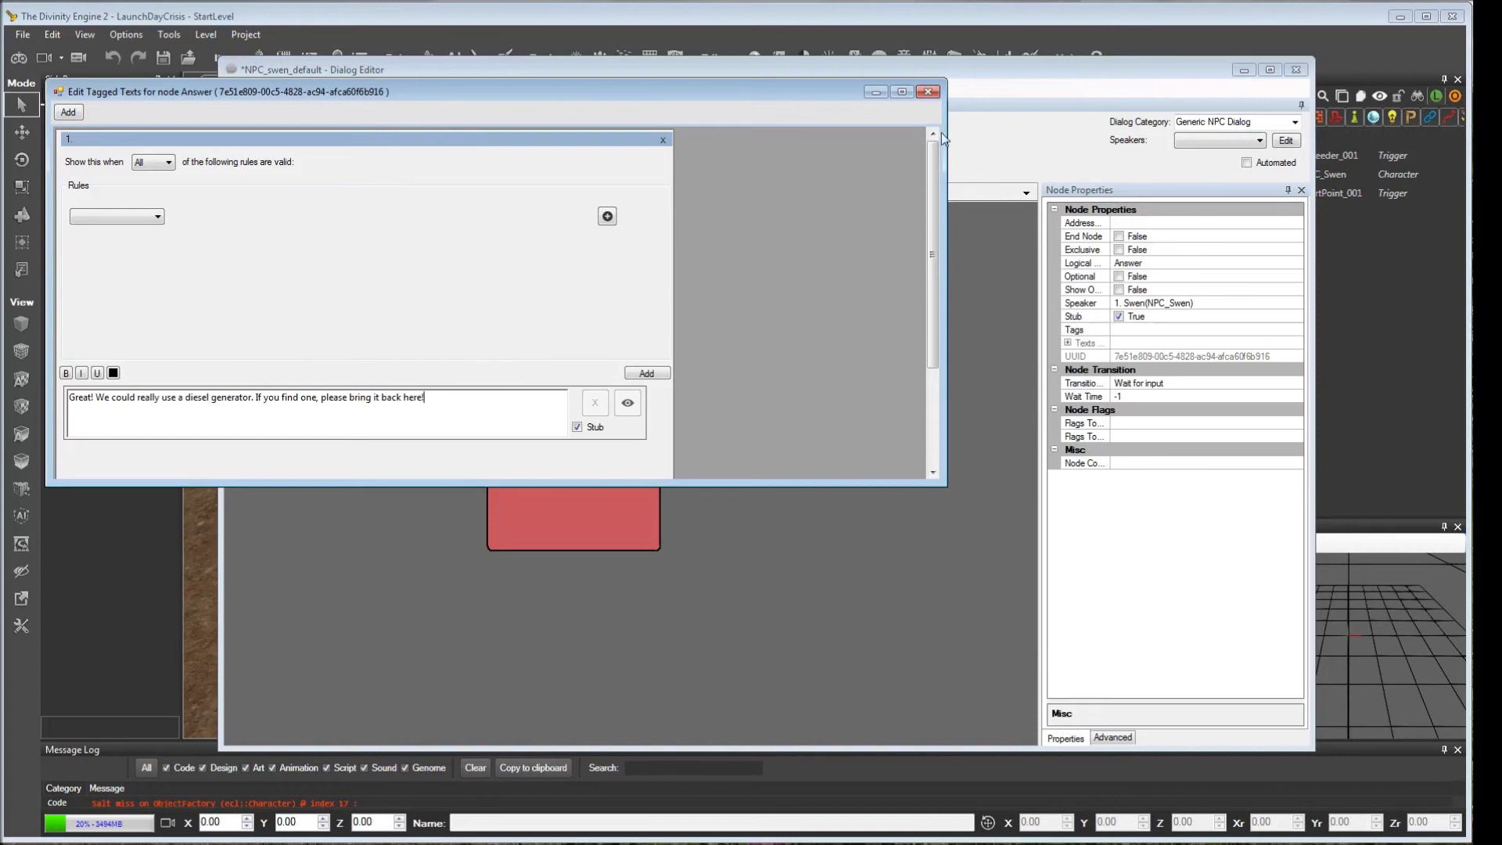
pyautogui.click(927, 91)
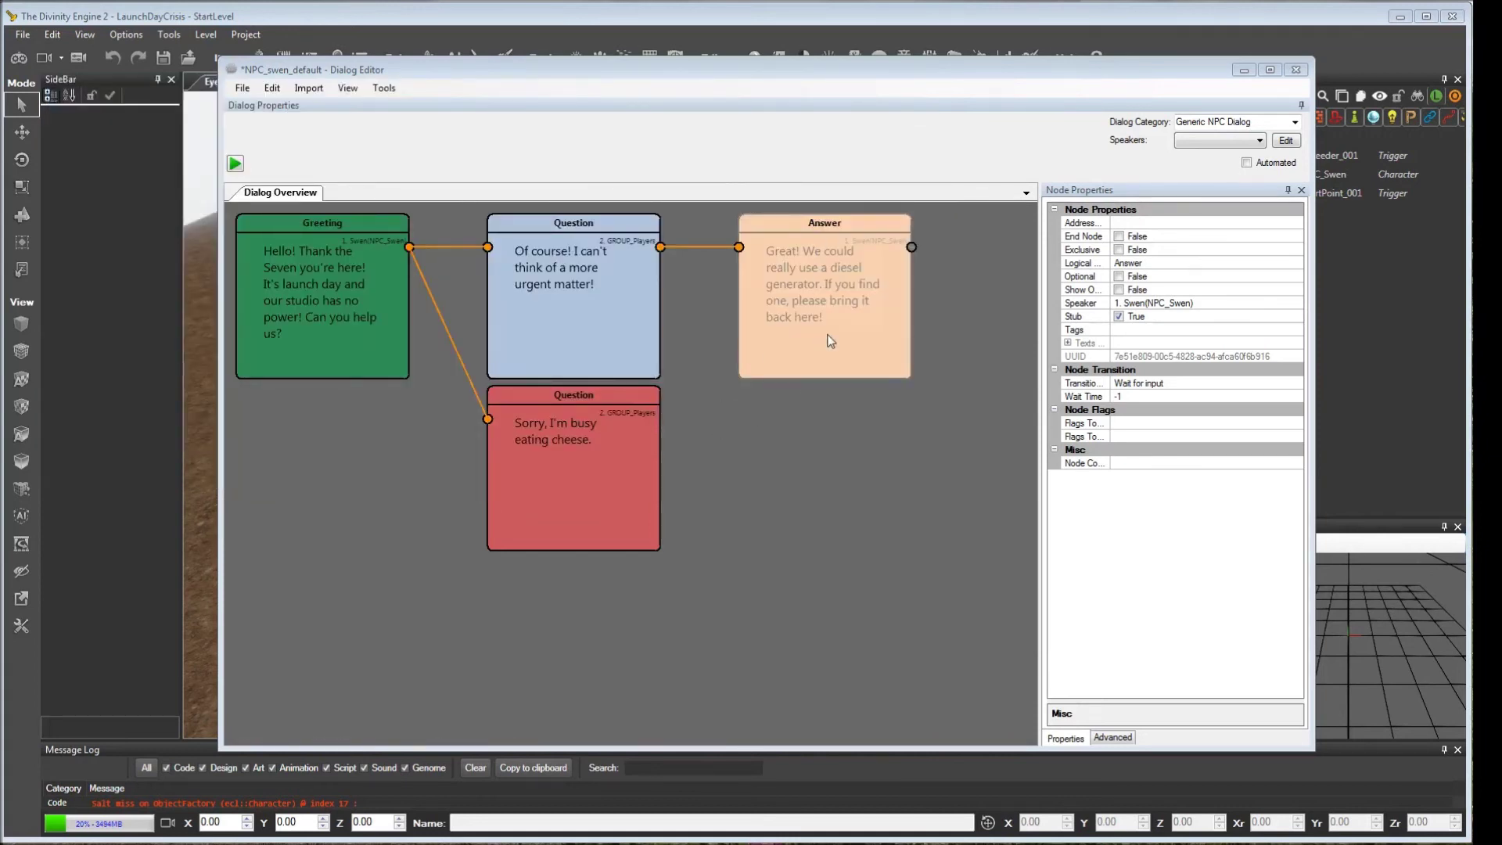
pyautogui.click(1118, 235)
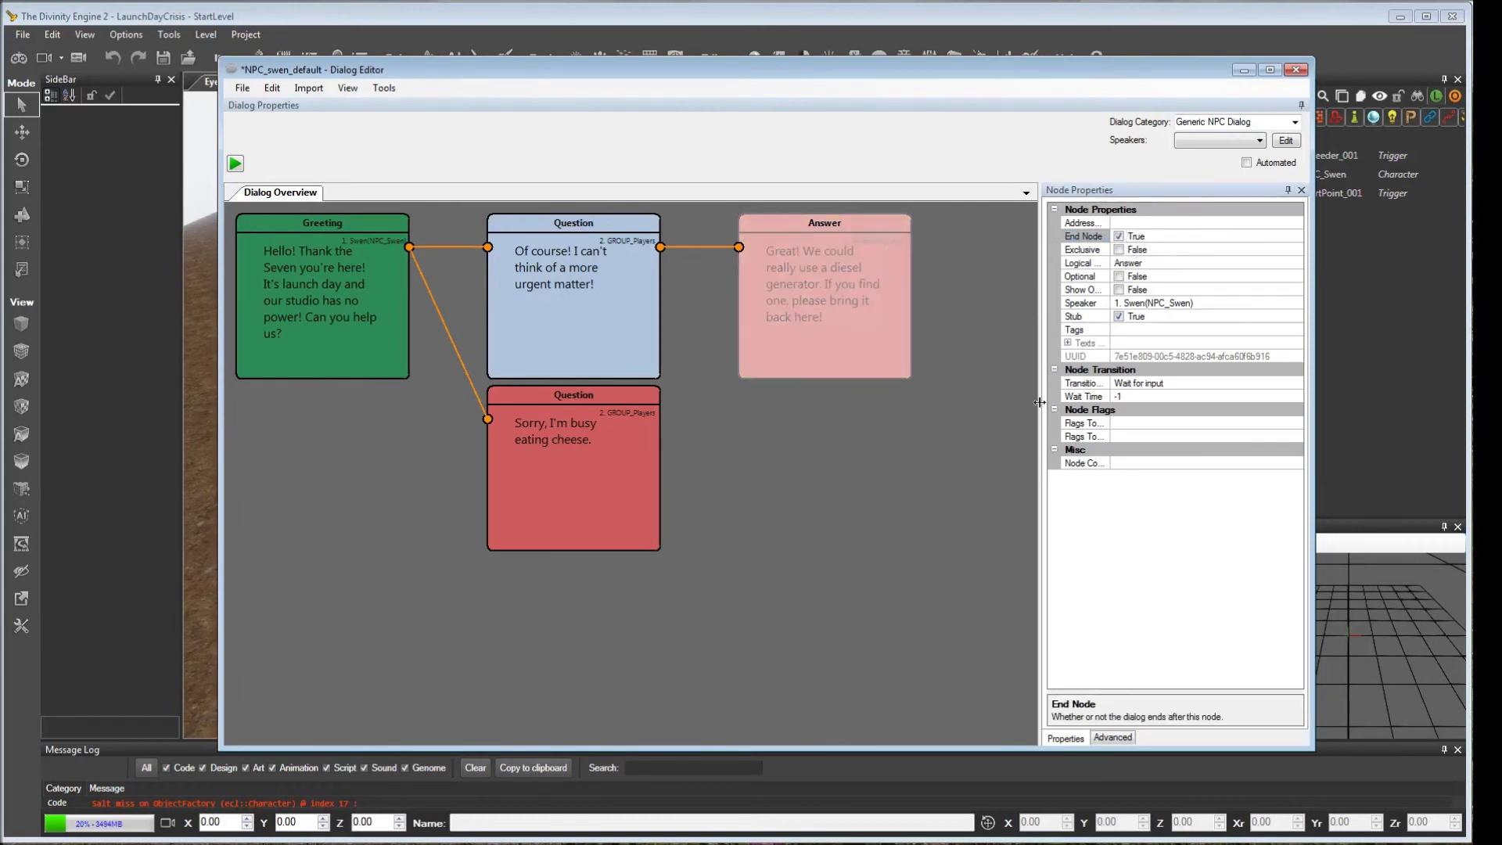
# Enlarge the Dialog Editor window and widen the Node Properties area and its name column so full property names fit.
pyautogui.click(1188, 437)
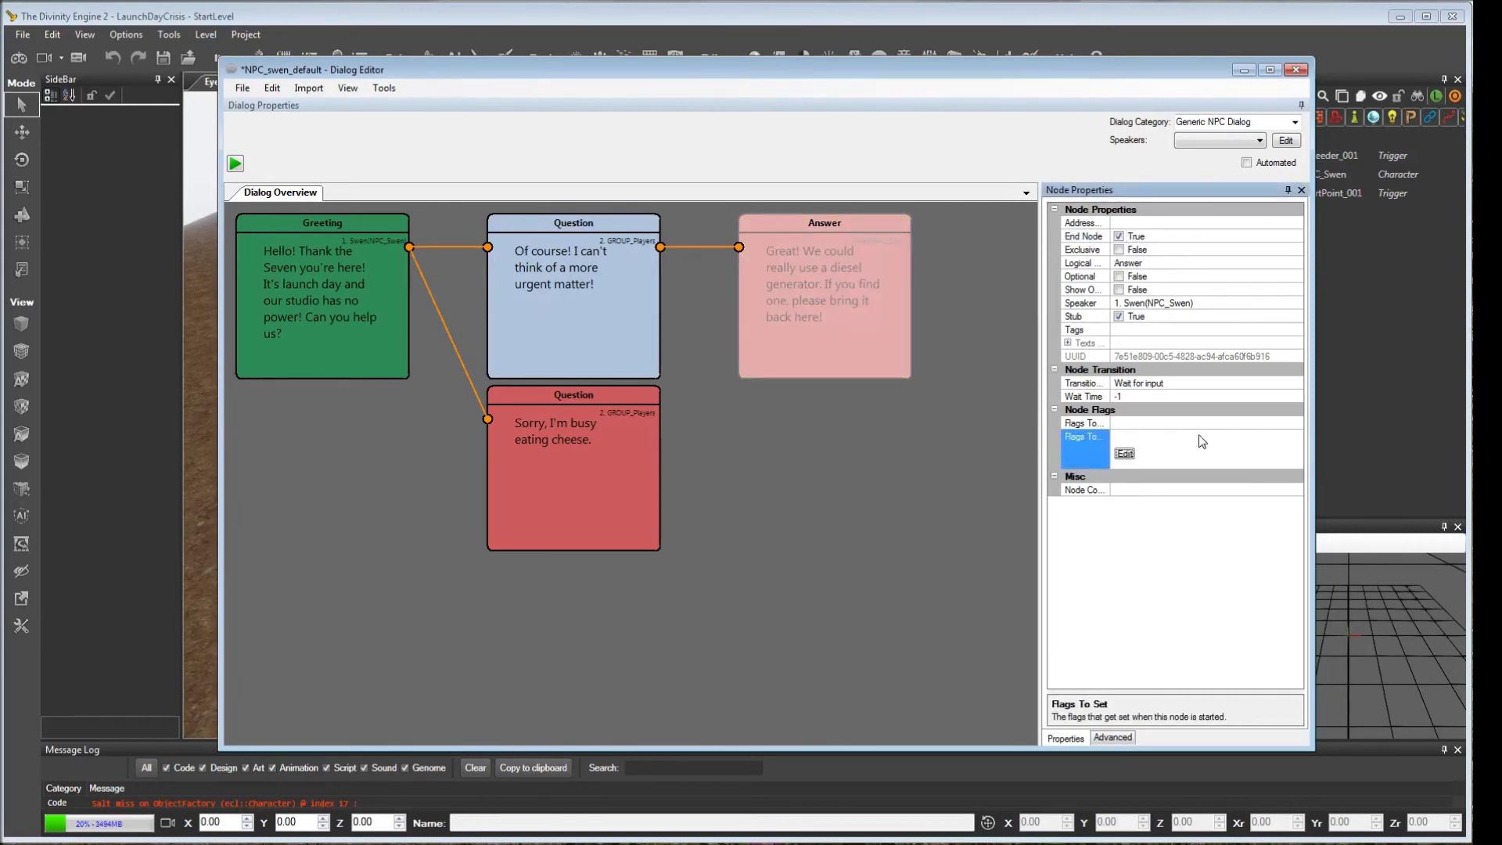
pyautogui.moveTo(1314, 384); pyautogui.dragTo(1383, 384)
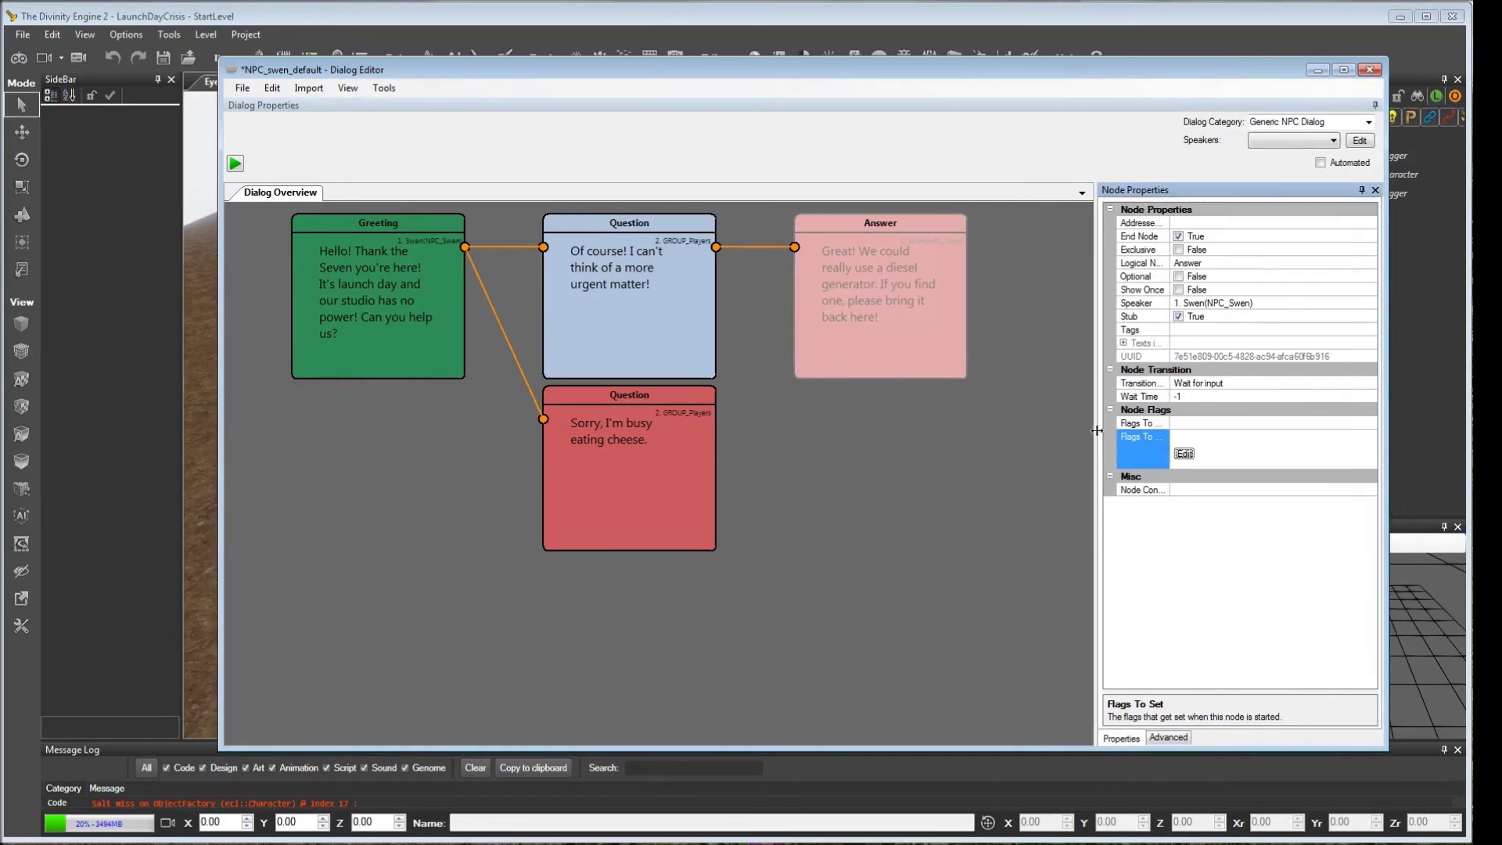
pyautogui.moveTo(1094, 429); pyautogui.dragTo(1062, 430)
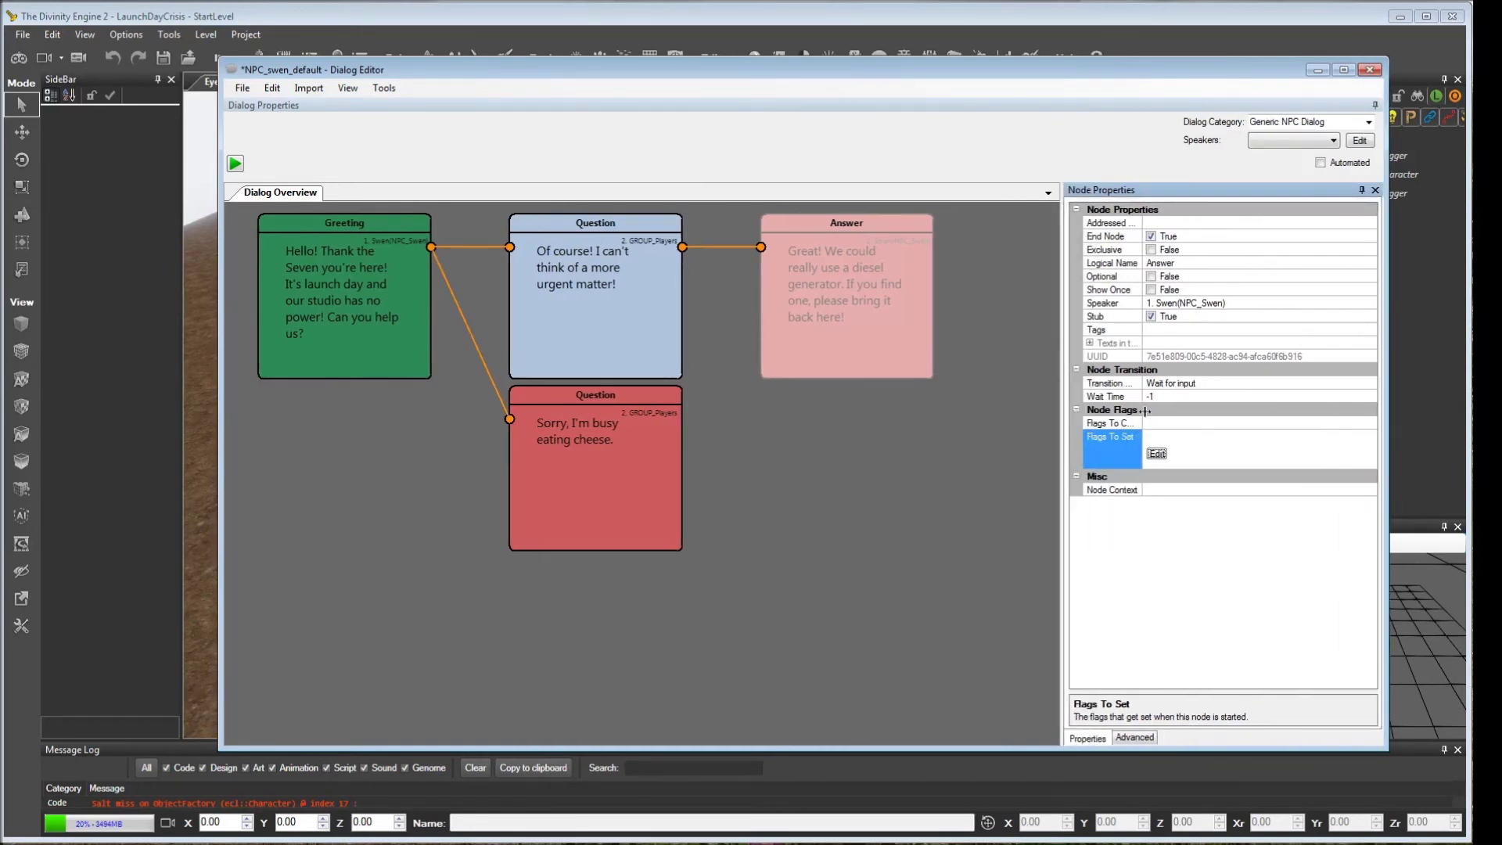
pyautogui.moveTo(1142, 219); pyautogui.dragTo(1202, 238)
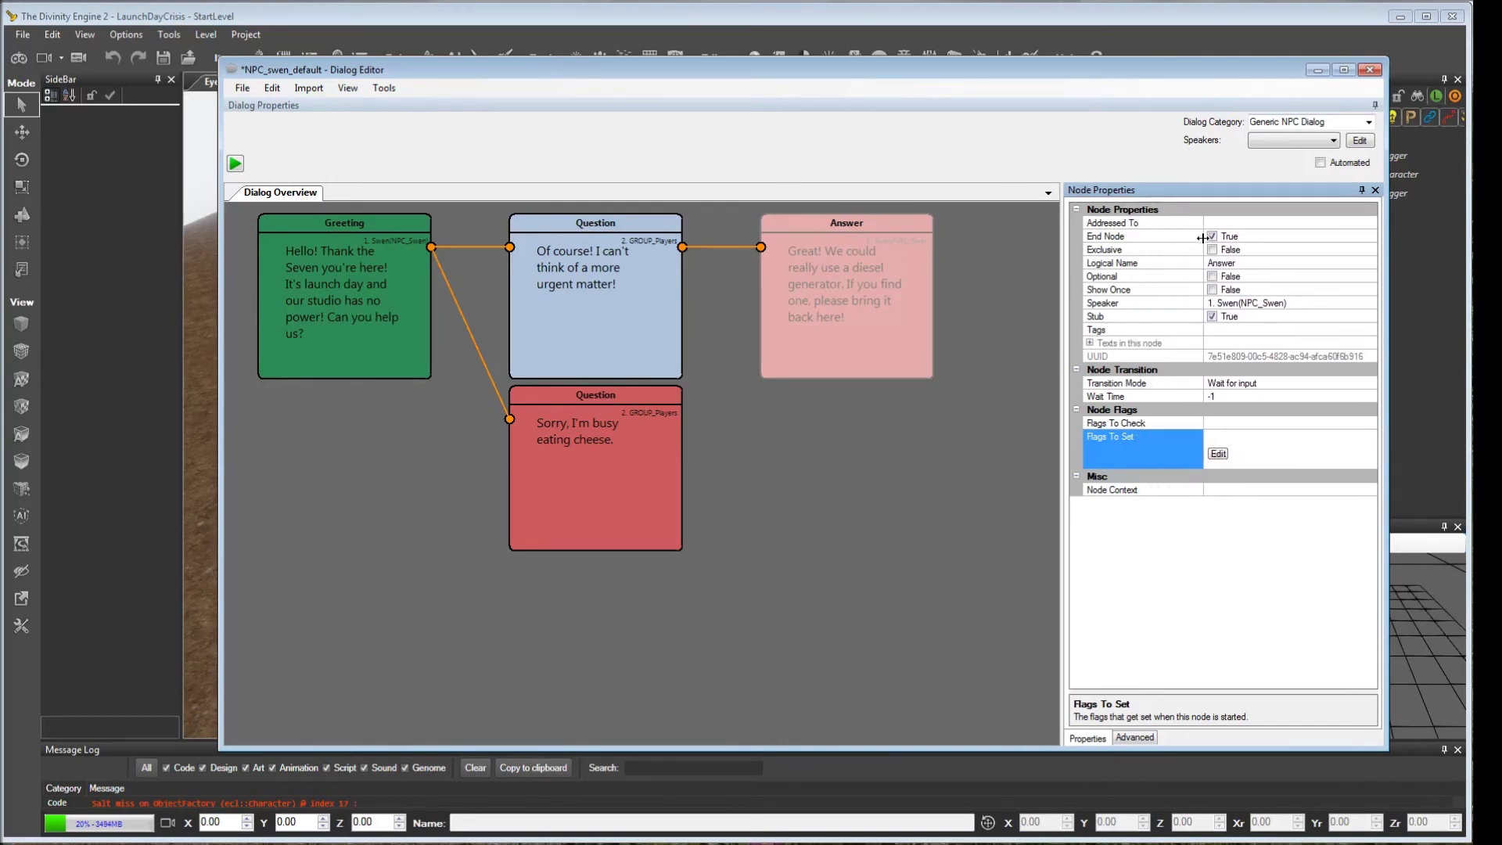
# Add the custom Character flag QuestUpdate_PowerOutage_QuestReceived to the Flags To Set of the Answer node.
pyautogui.click(1144, 423)
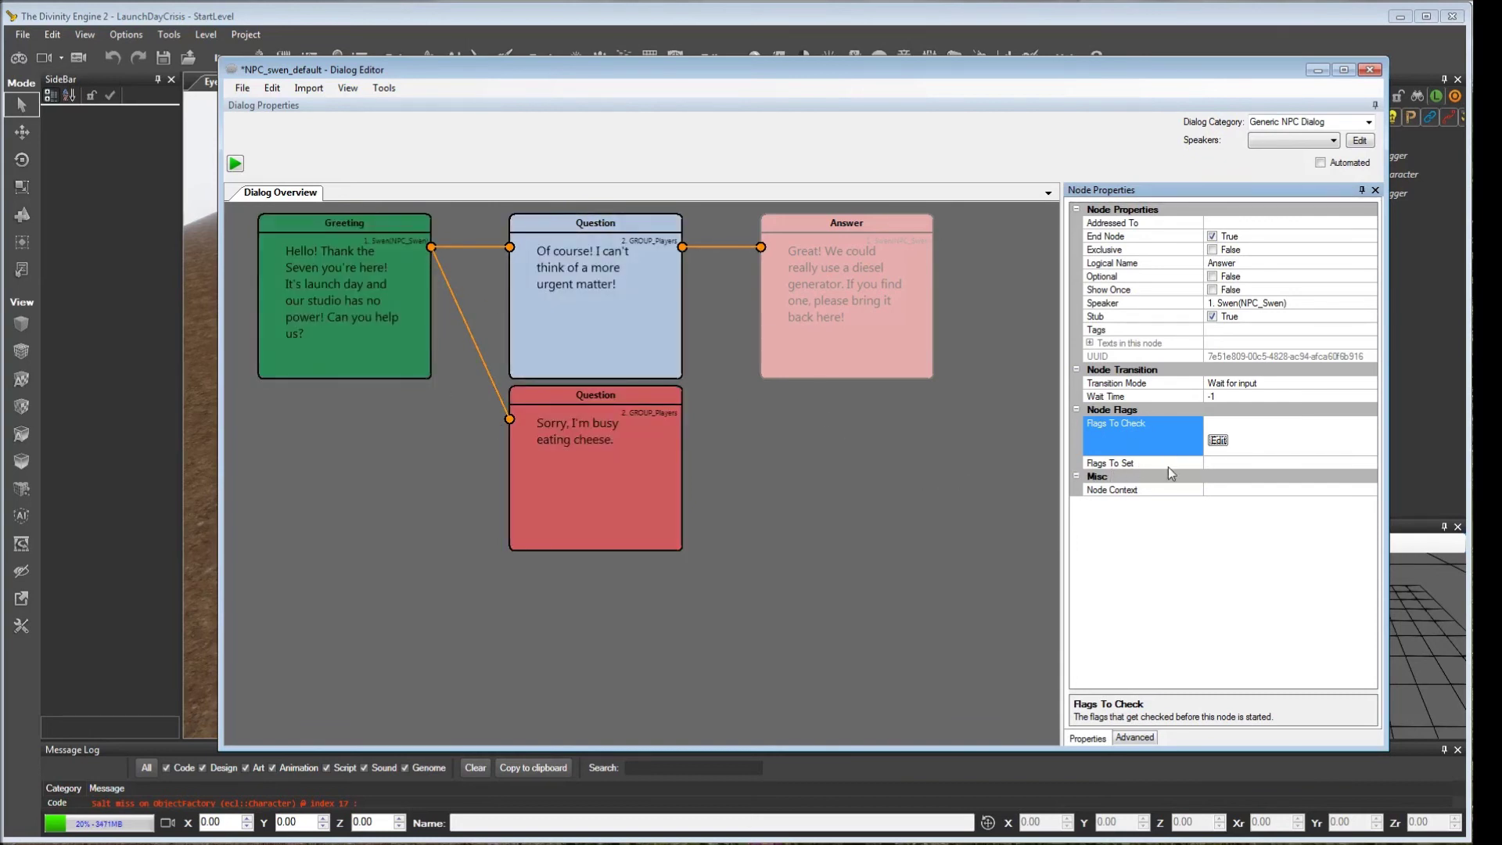
pyautogui.click(1225, 468)
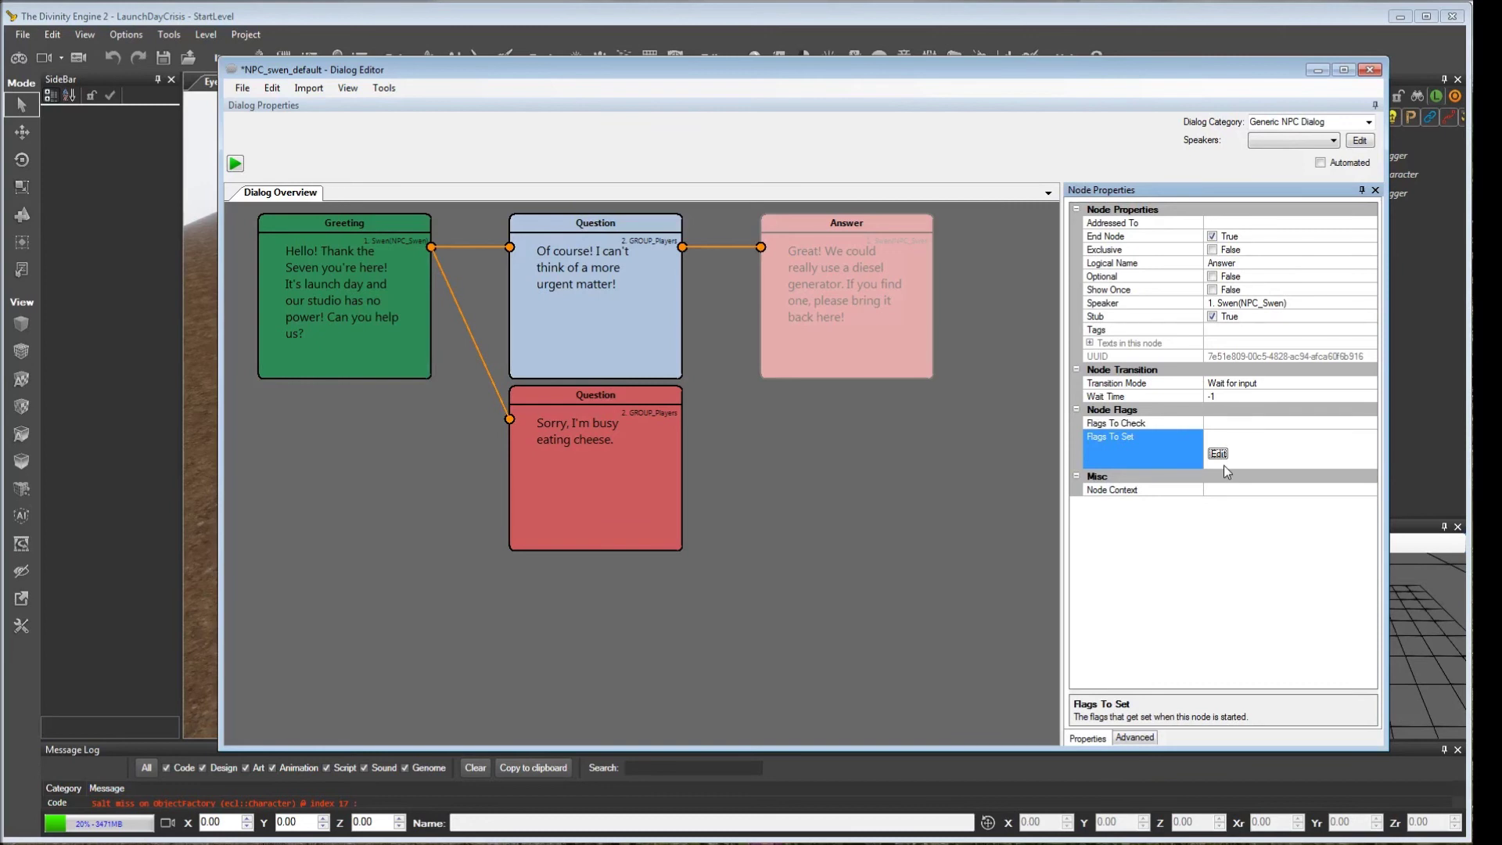
pyautogui.click(1217, 453)
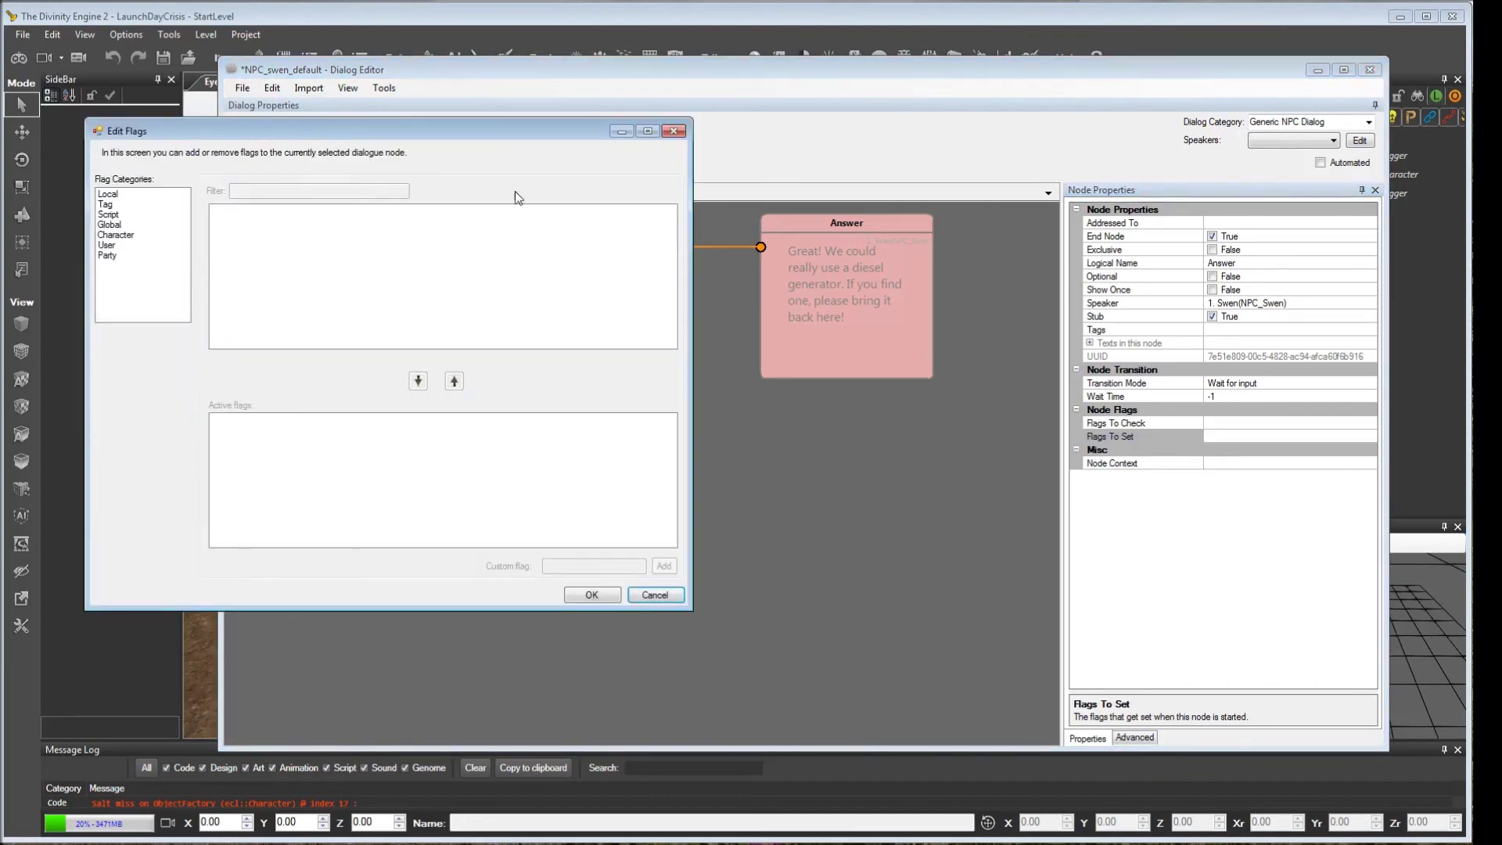
pyautogui.click(123, 234)
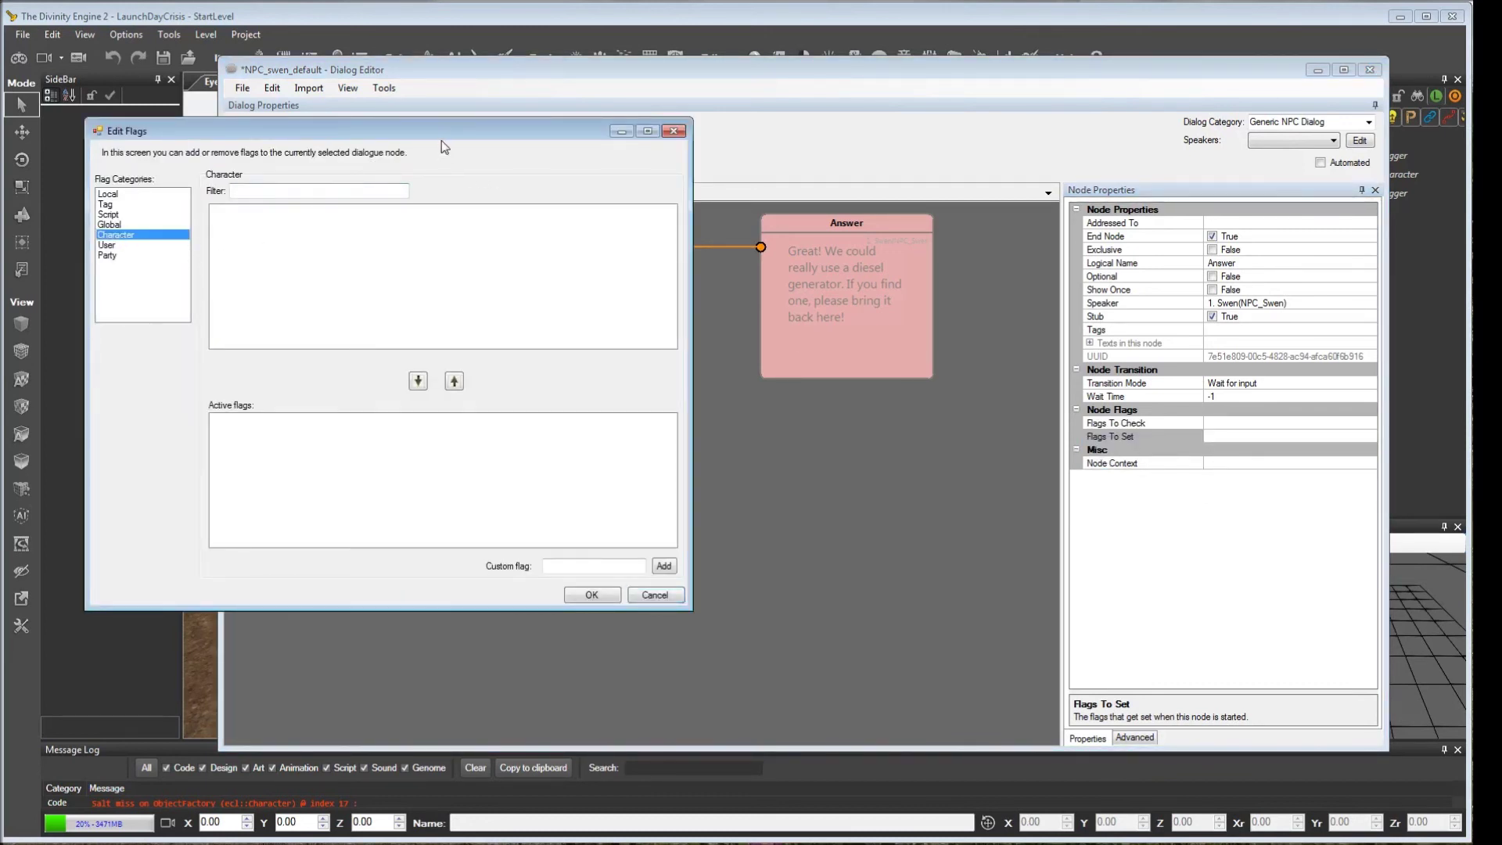
pyautogui.moveTo(439, 133); pyautogui.dragTo(730, 146)
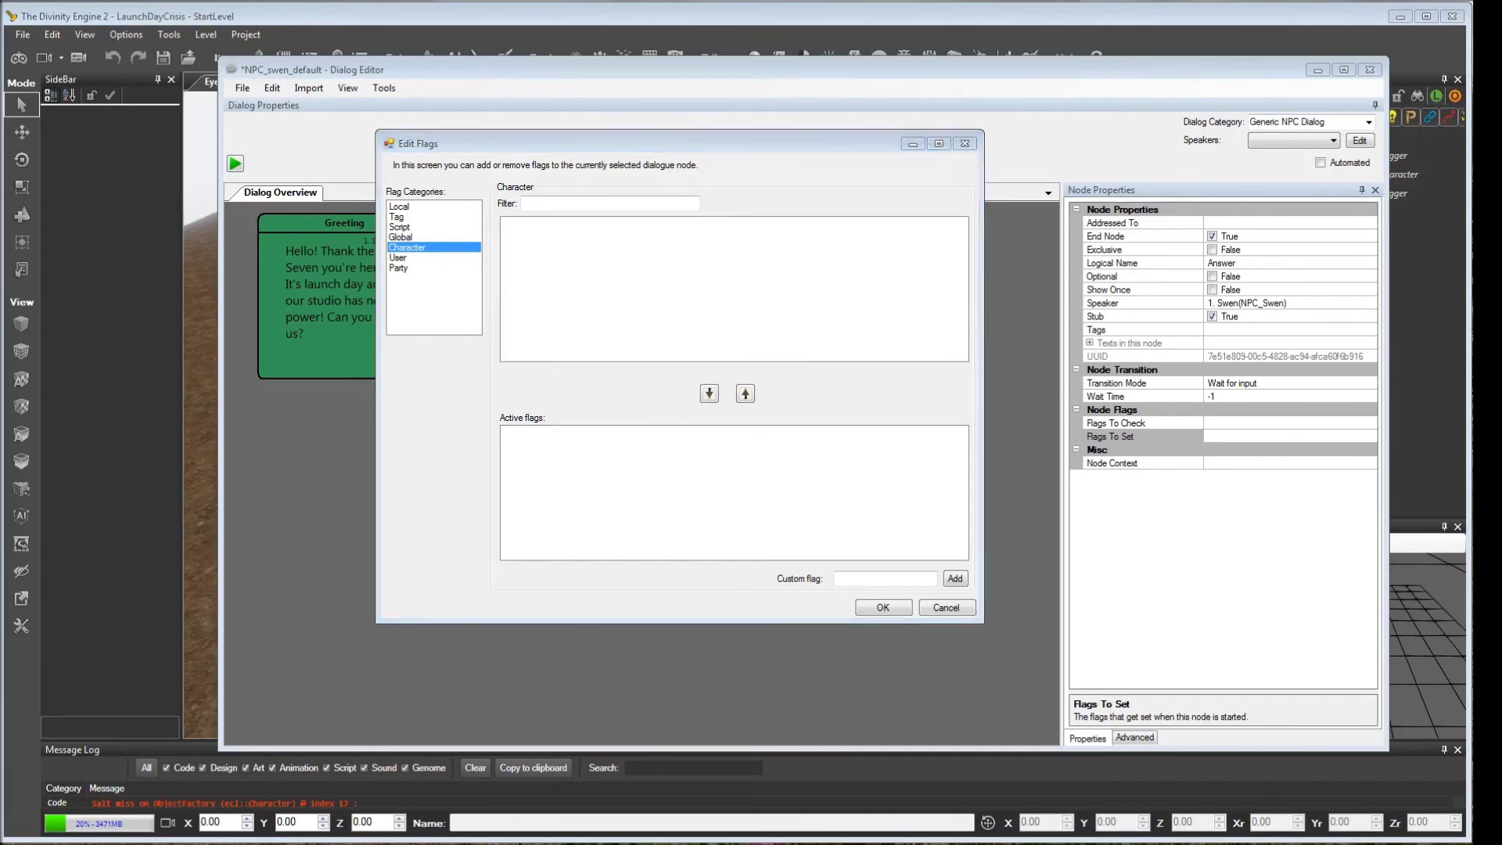
pyautogui.click(873, 577)
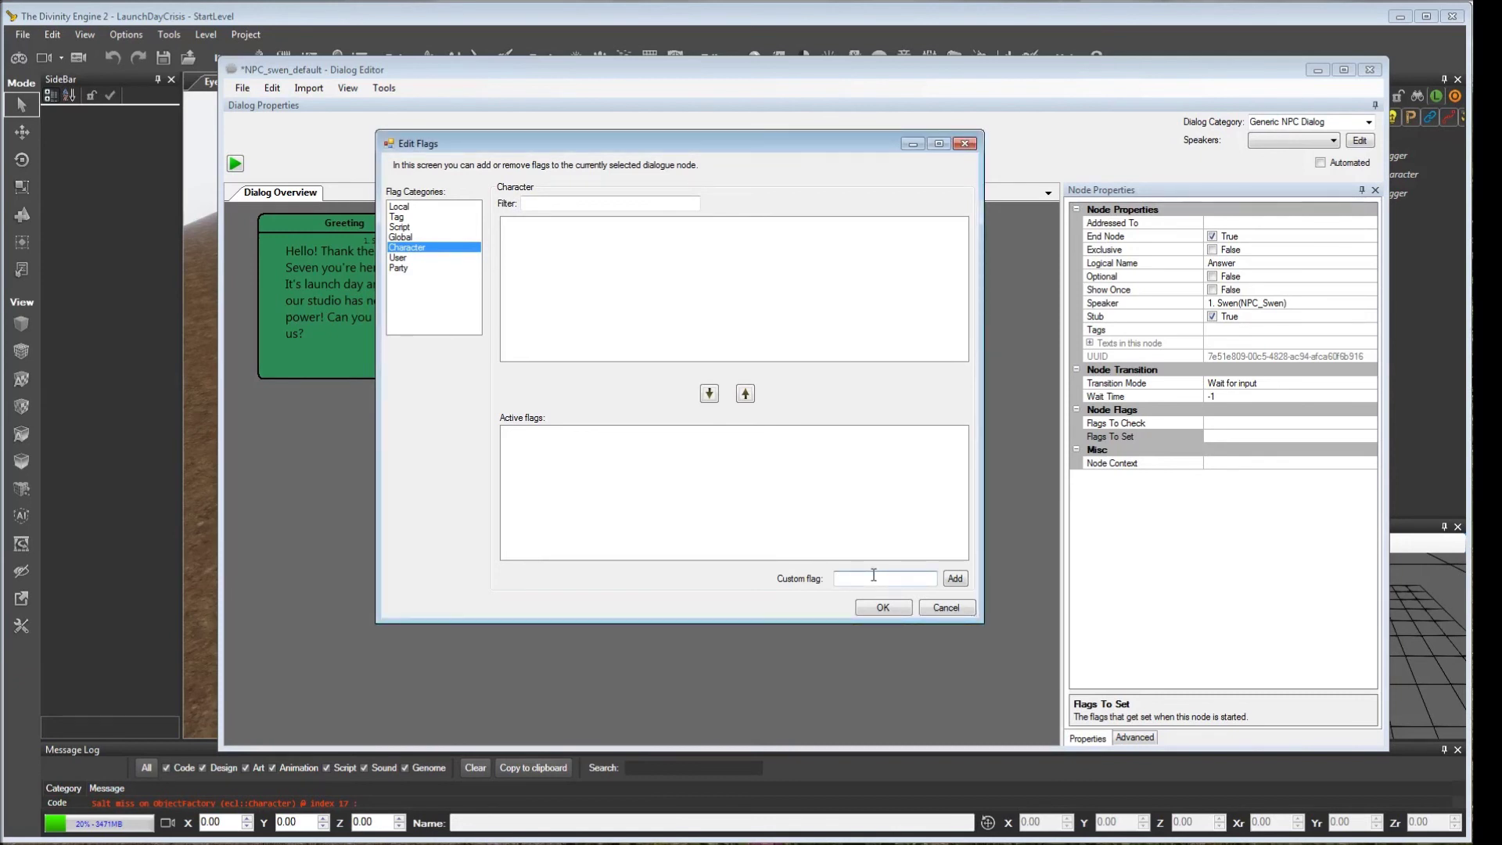
pyautogui.hotkey('ctrl', 'v')
pyautogui.press('Home')
pyautogui.press('End')
pyautogui.press('Tab')
pyautogui.press('space')
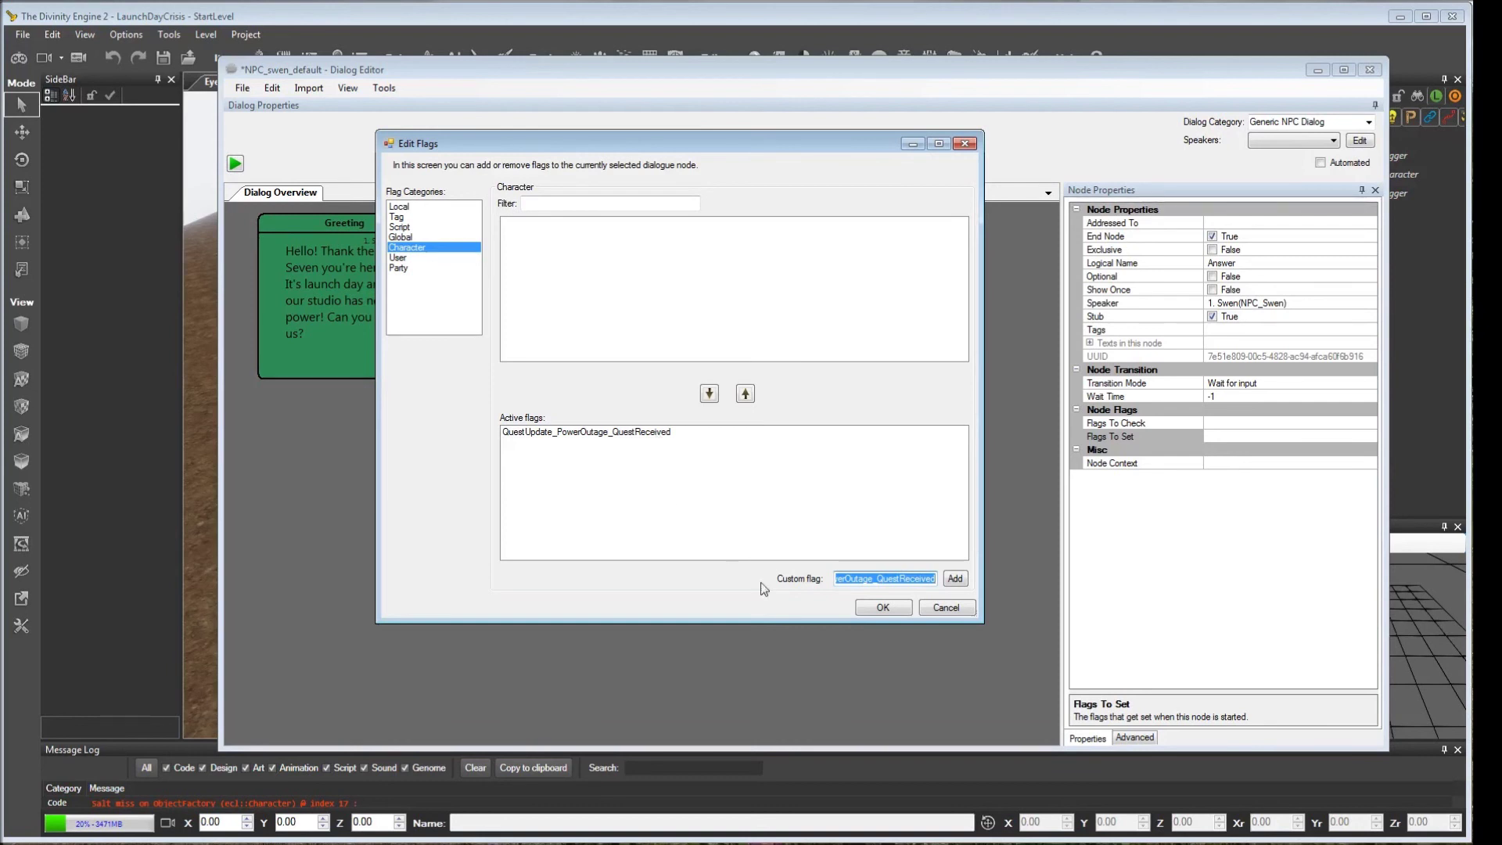
pyautogui.click(883, 608)
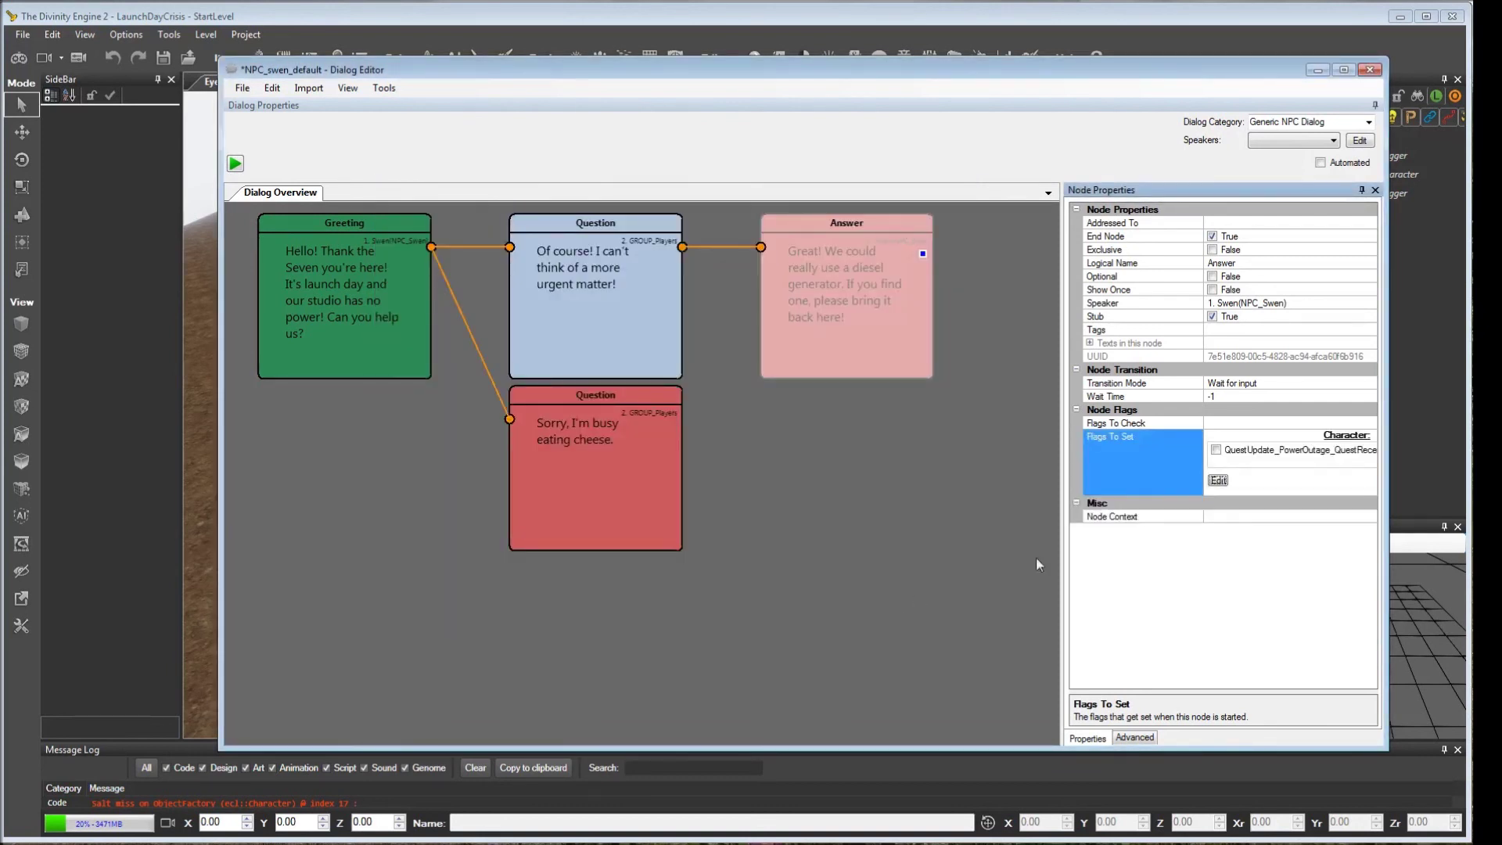
# Widen the node properties and enable the QuestUpdate_PowerOutage_QuestReceived flag for 2. GROUP_Players on the Answer node.
pyautogui.moveTo(1061, 466); pyautogui.dragTo(933, 469)
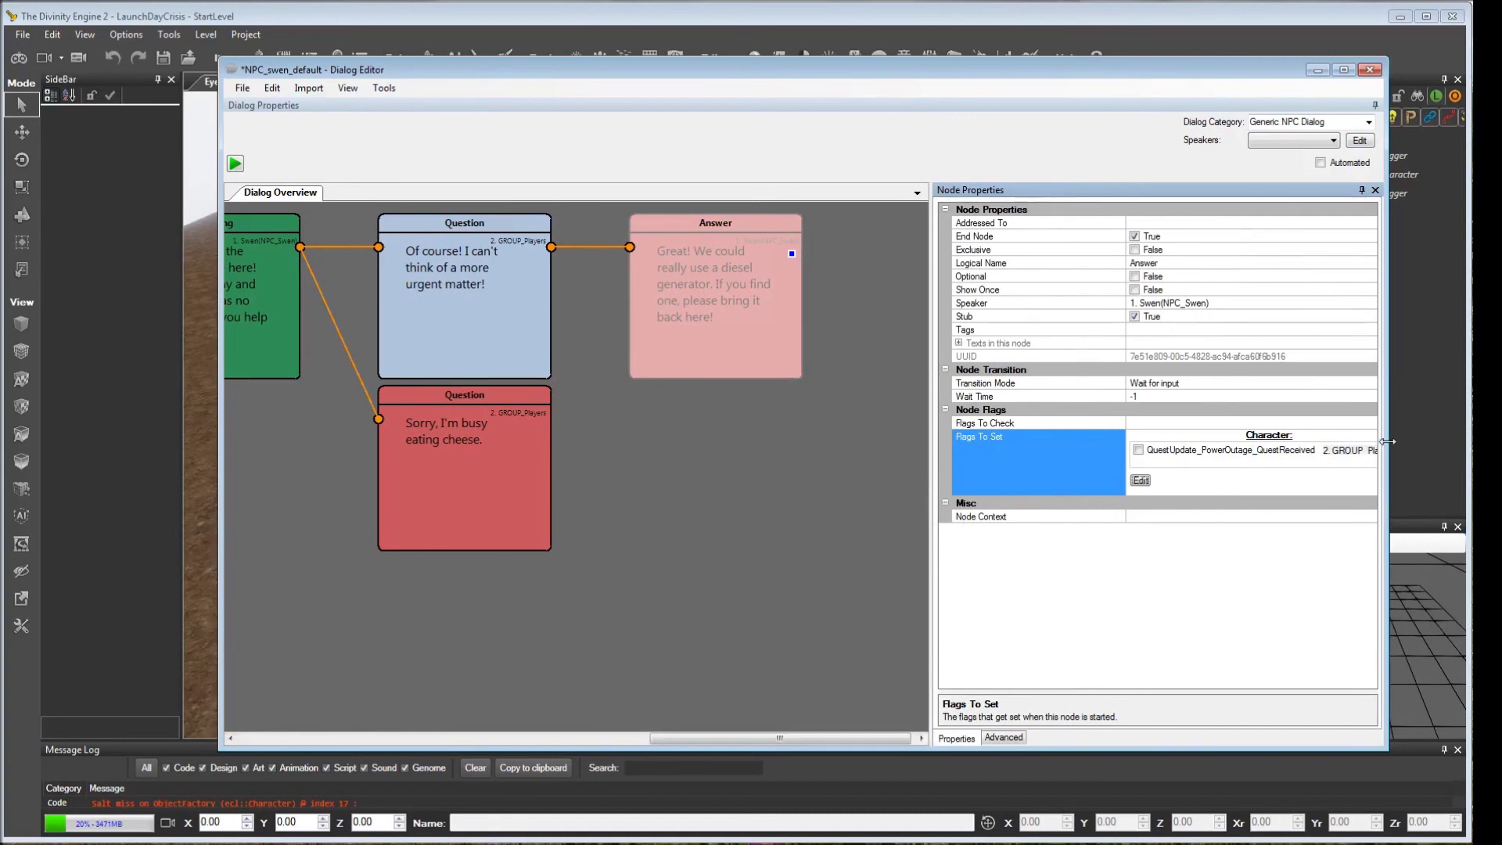
pyautogui.moveTo(1388, 443); pyautogui.dragTo(1417, 470)
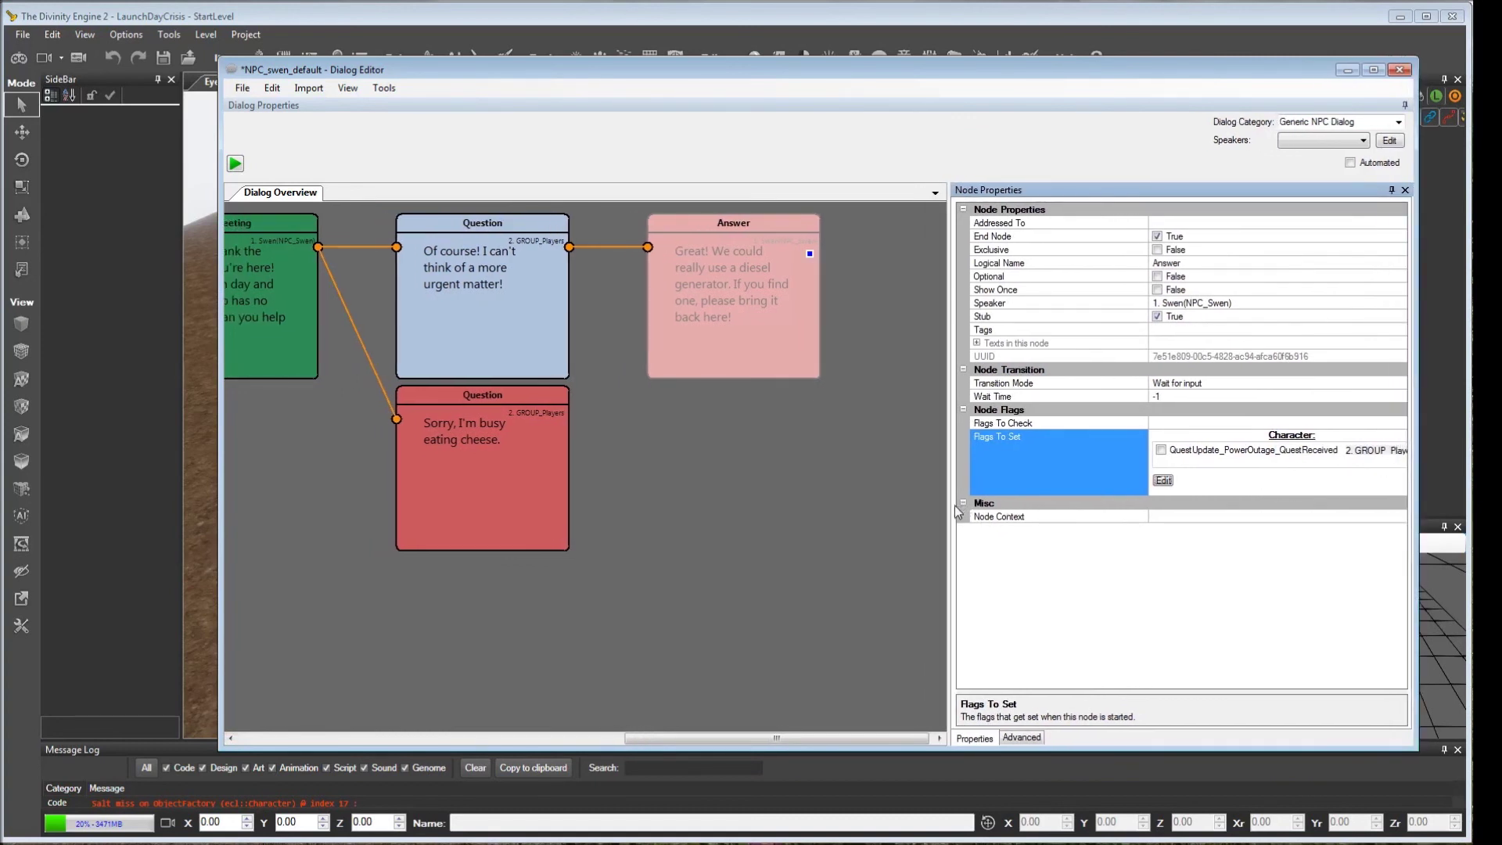
pyautogui.moveTo(951, 505); pyautogui.dragTo(880, 505)
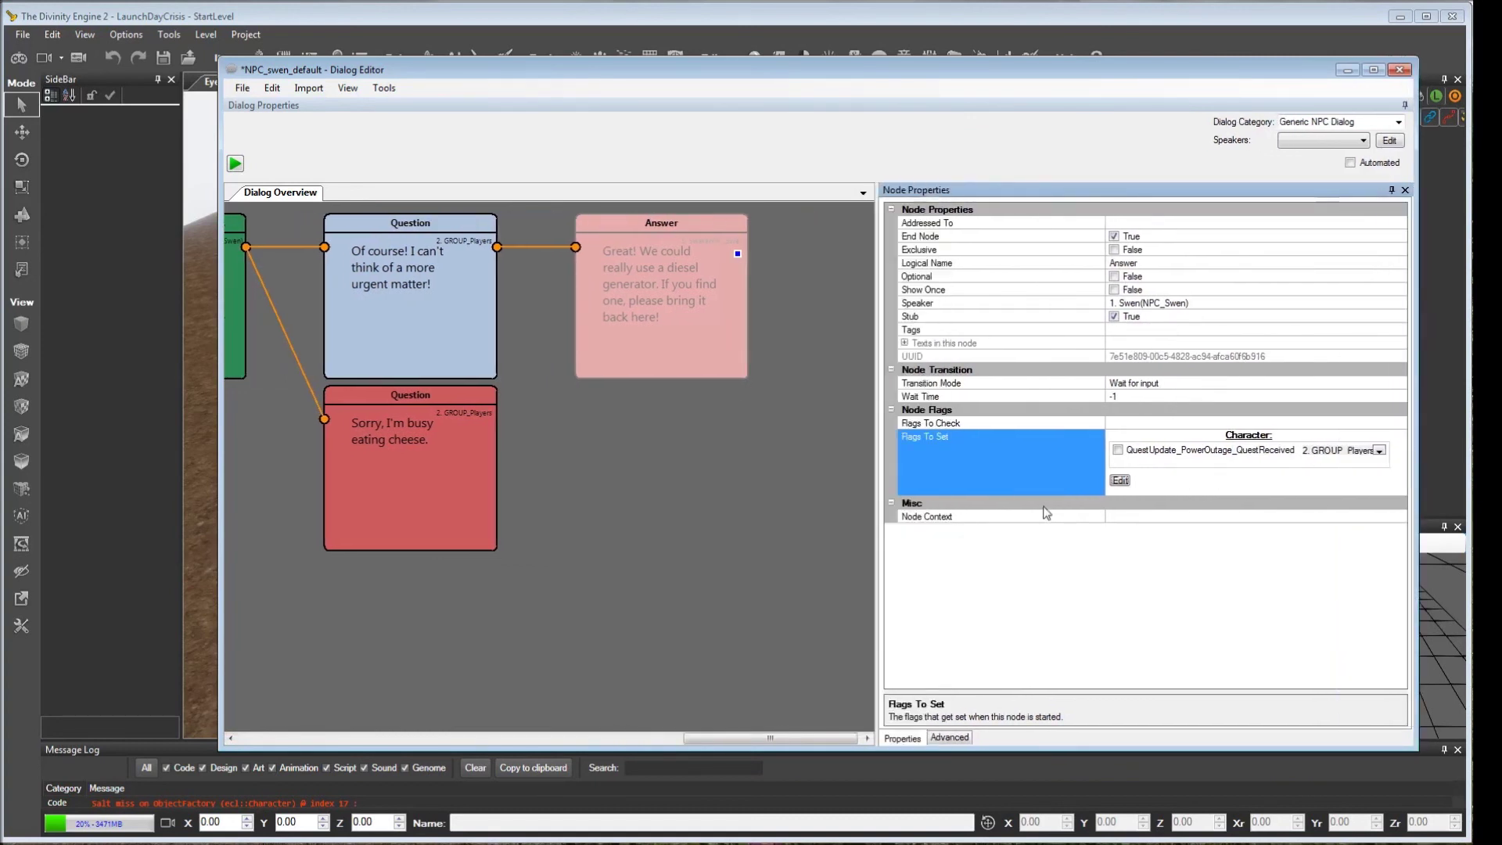
pyautogui.click(1117, 450)
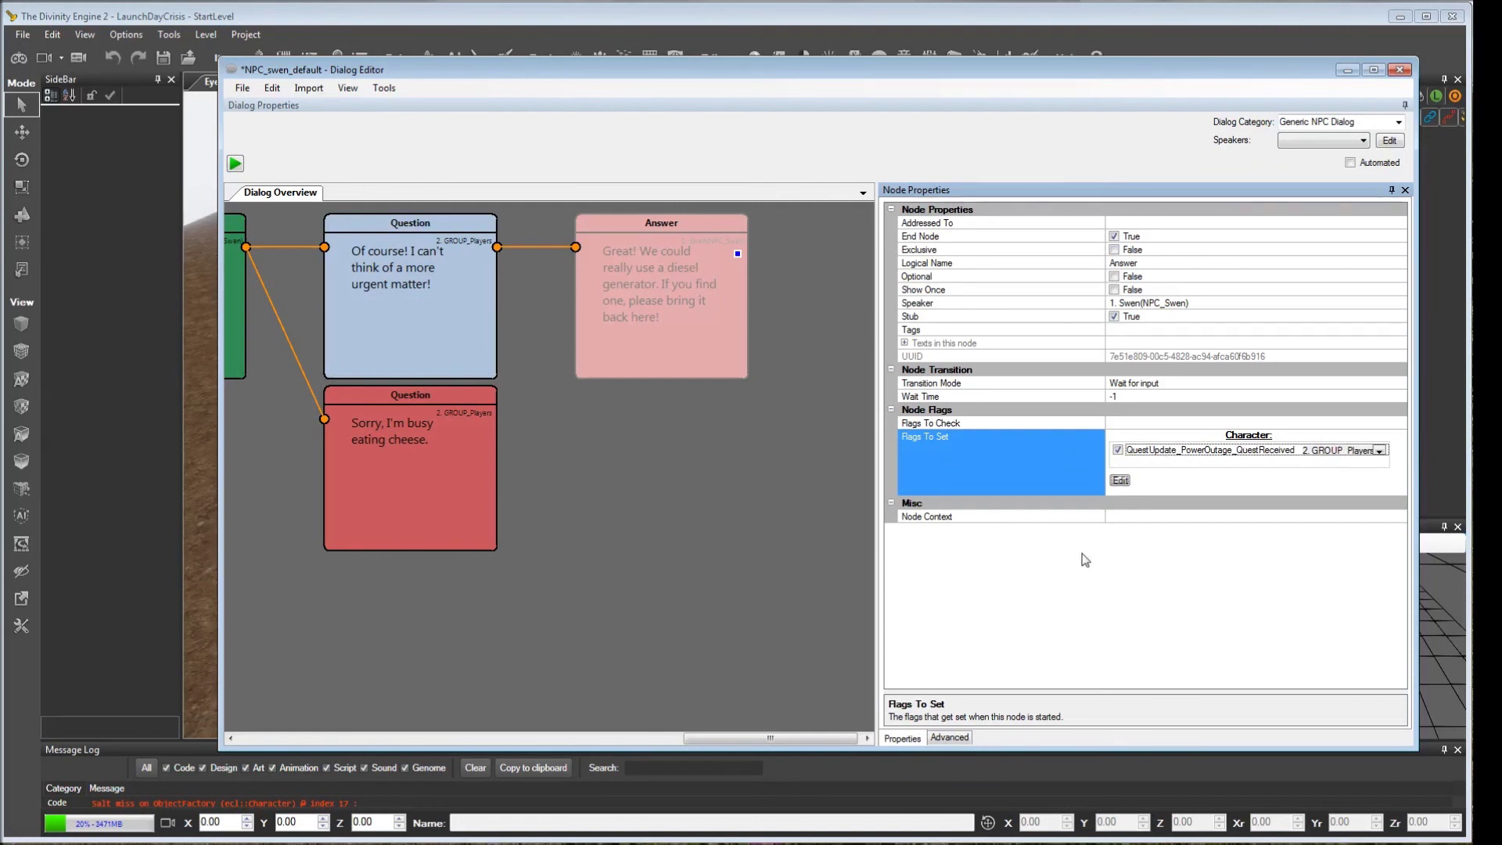
# Turn off Stub for the Answer node, then save the NPC_swen_default dialog and minimize the Dialog Editor.
pyautogui.click(1114, 316)
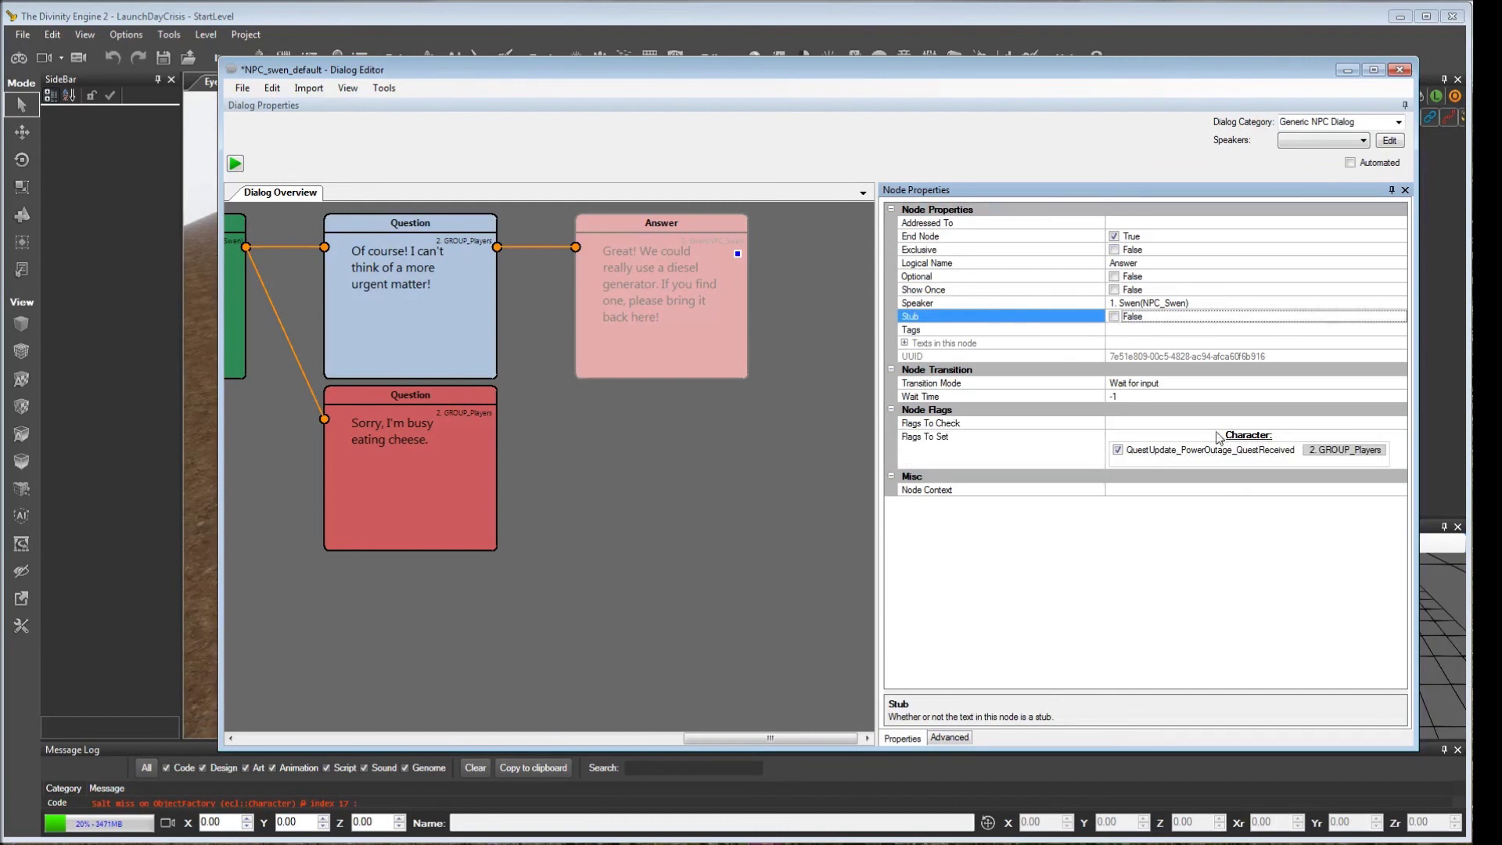
pyautogui.click(241, 88)
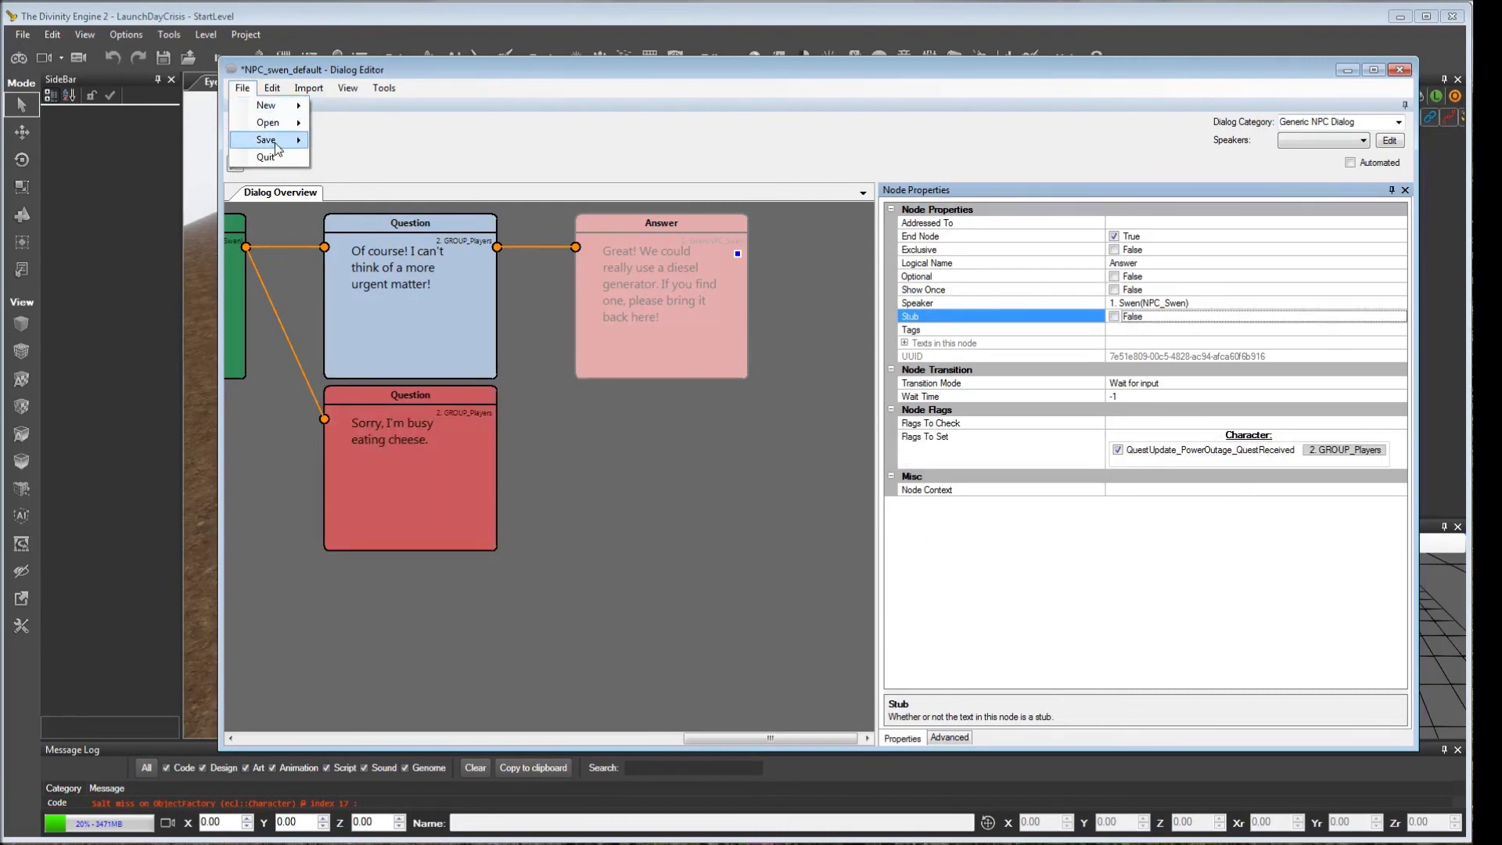
pyautogui.moveTo(277, 141)
pyautogui.click(359, 147)
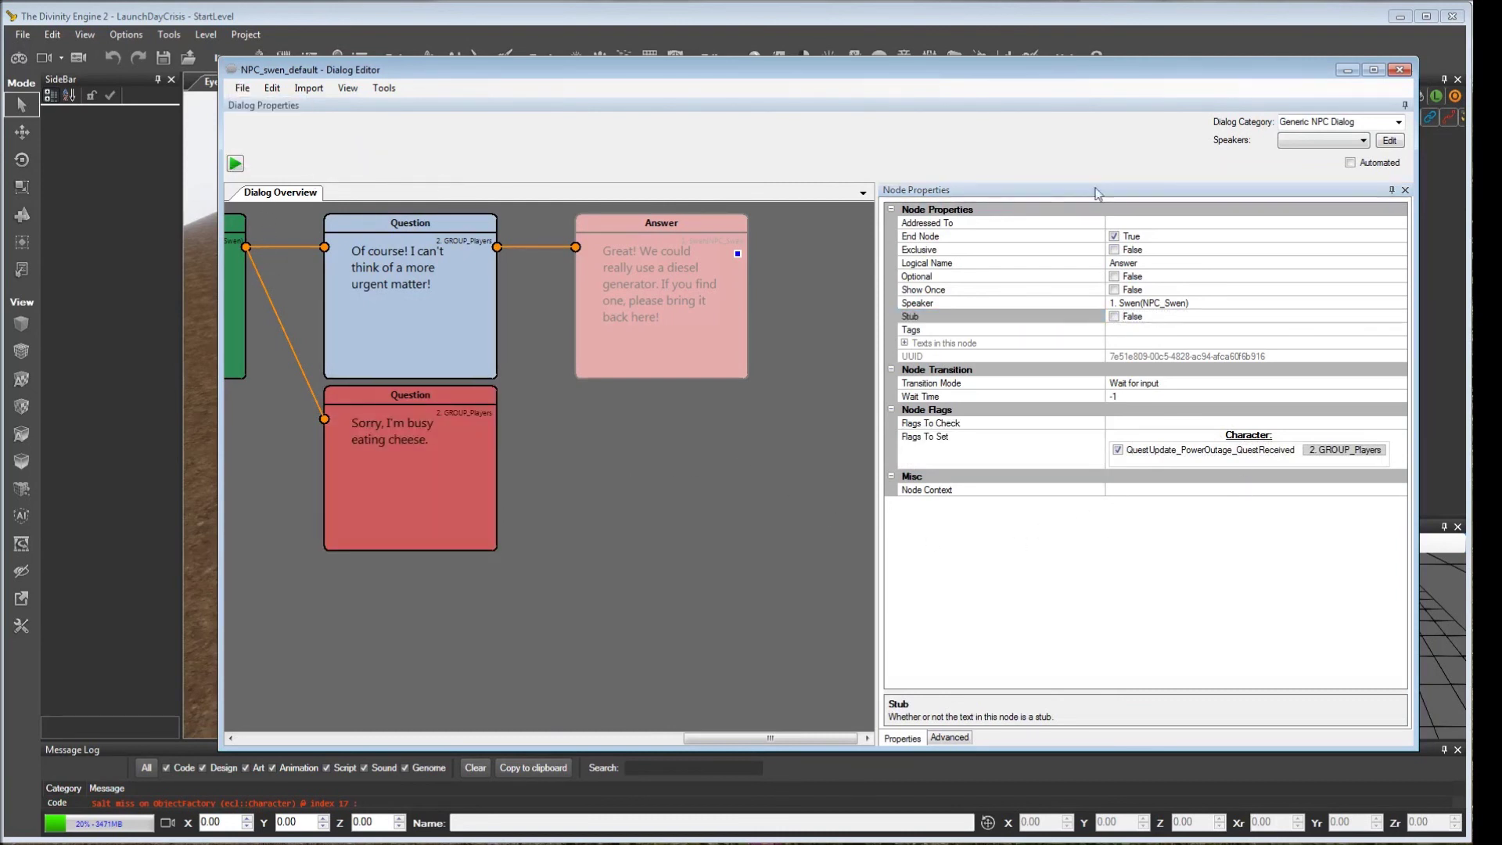
pyautogui.click(1345, 71)
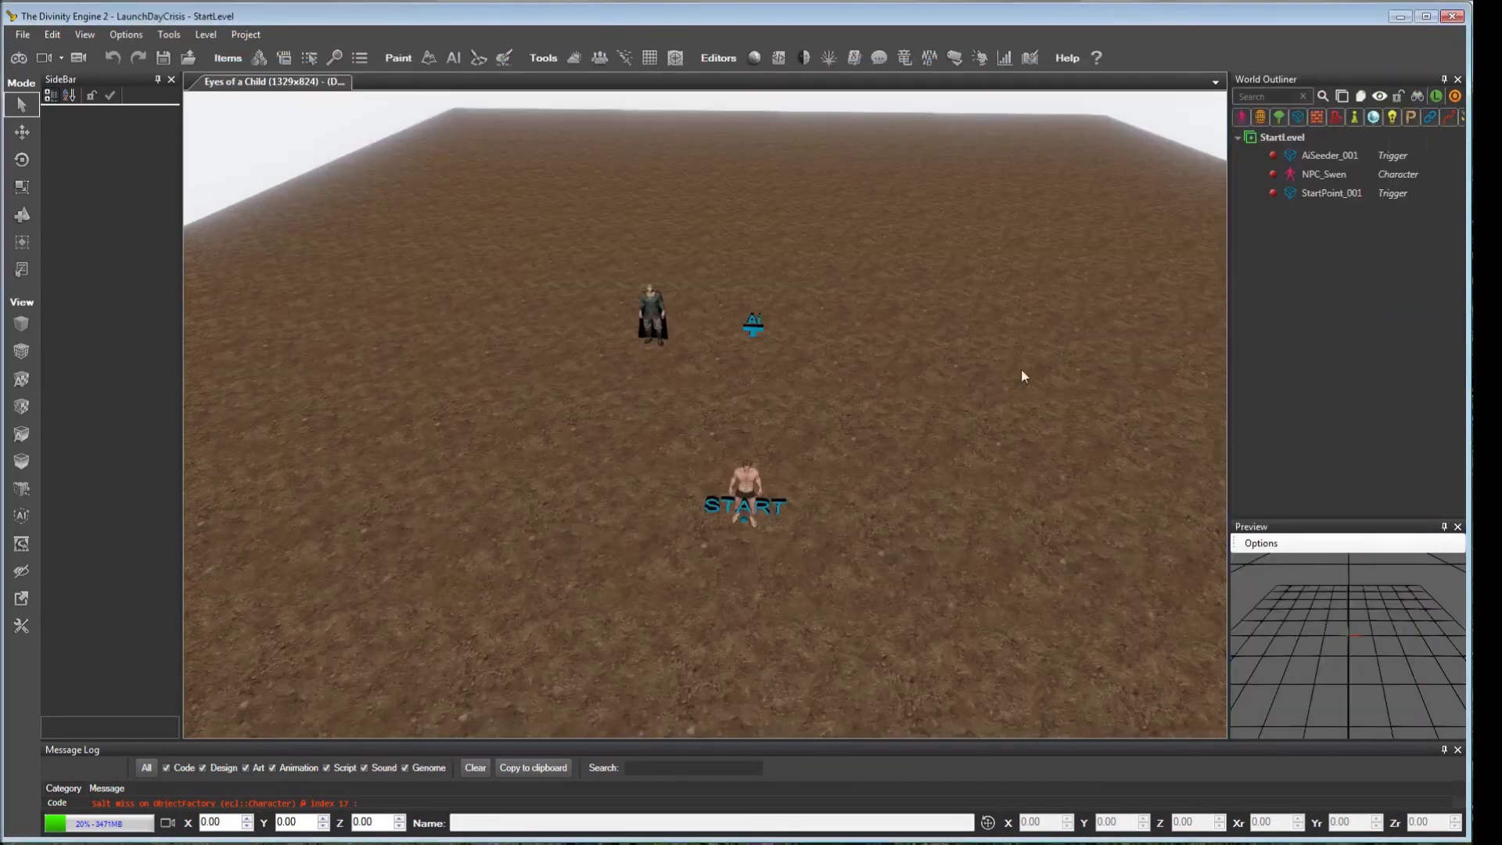
# Reopen the LaunchDayCrisis project and load its StartLevel level.
pyautogui.scroll(-2, 677, 393)
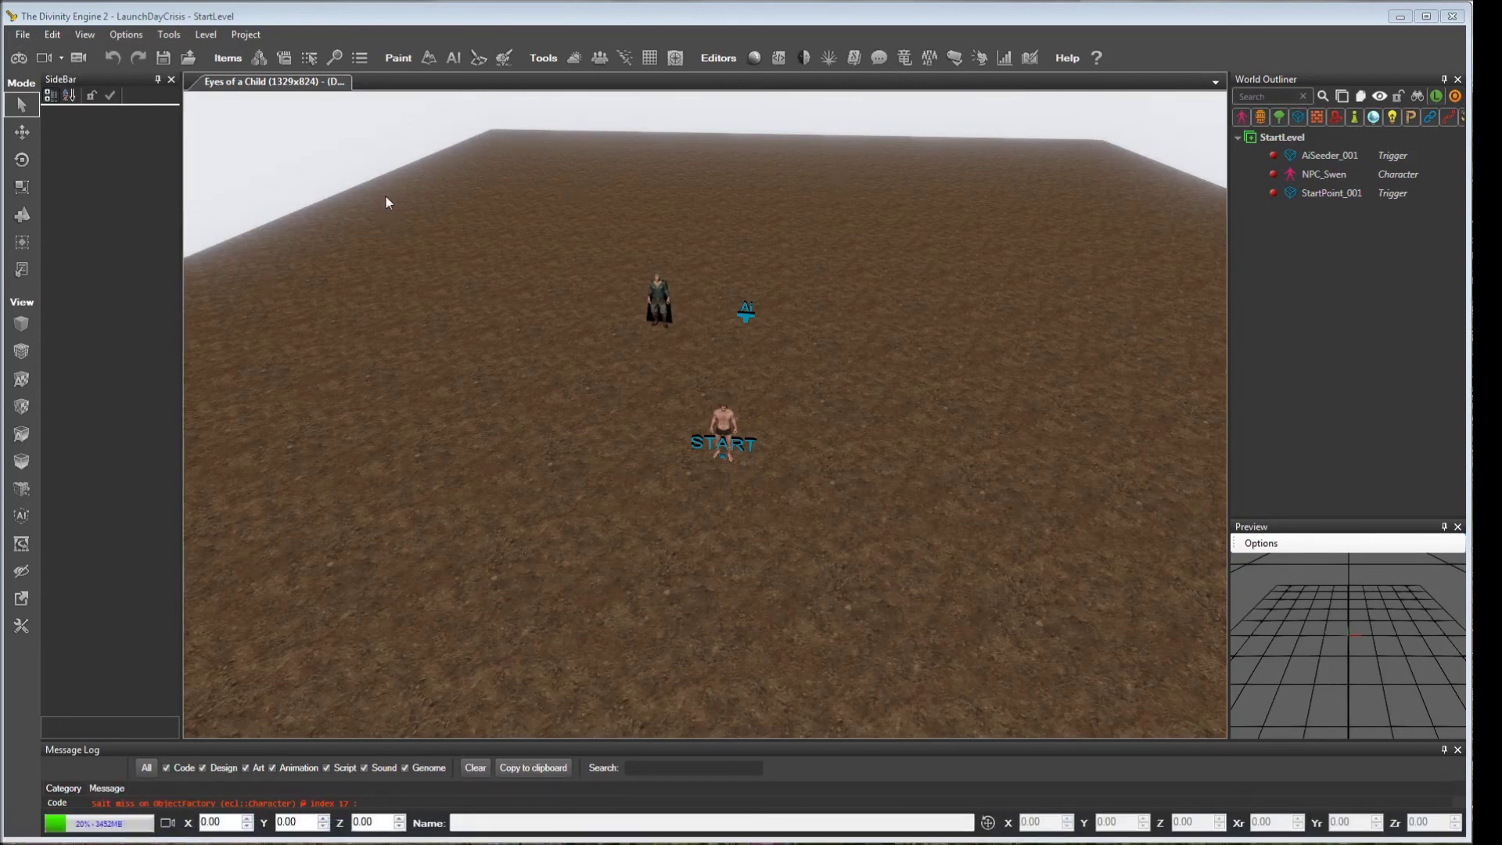
pyautogui.click(19, 36)
pyautogui.click(67, 143)
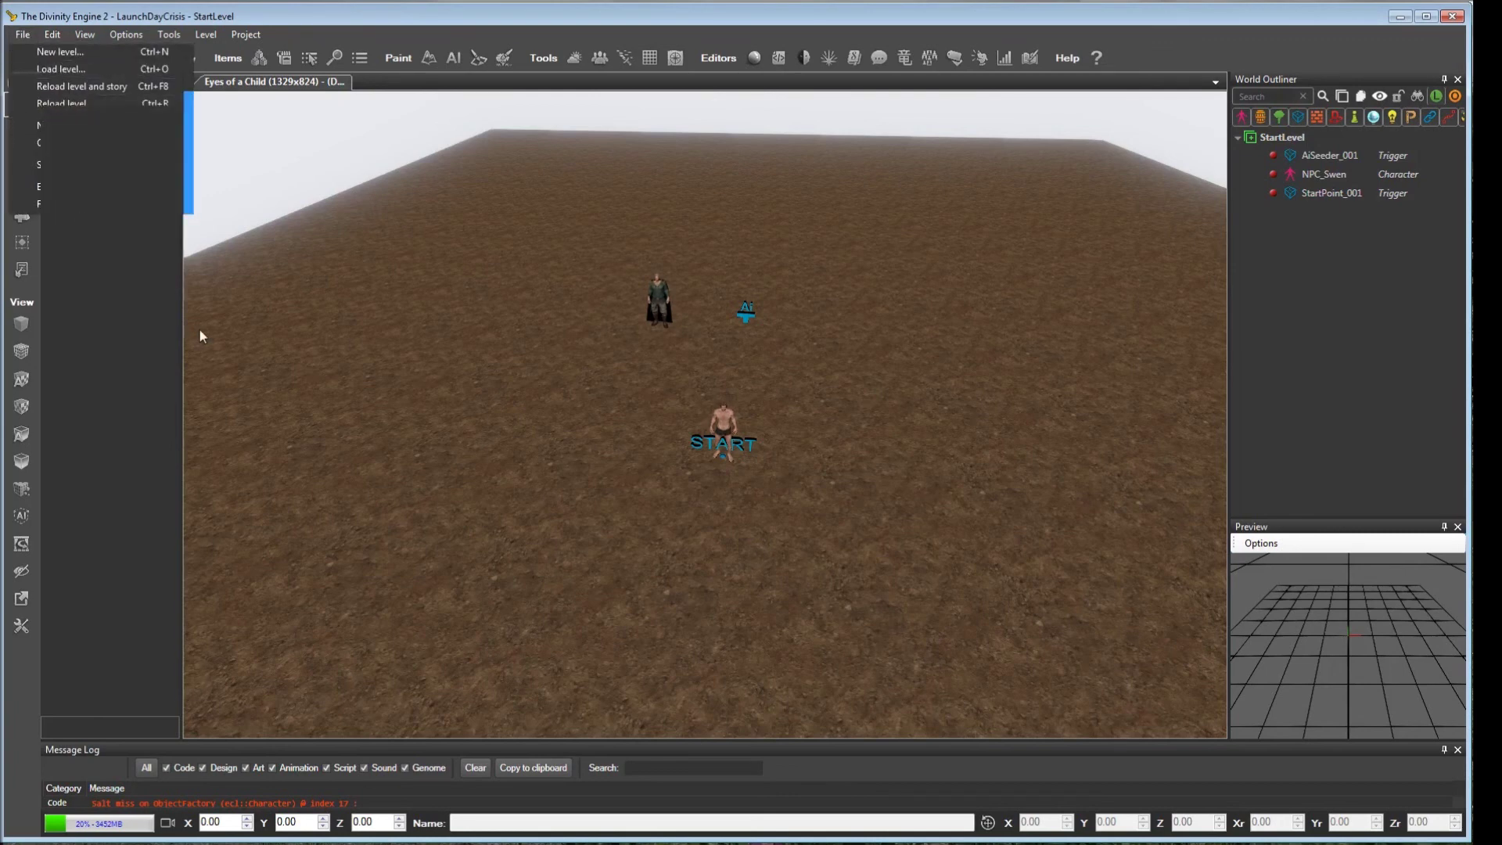
pyautogui.doubleClick(495, 316)
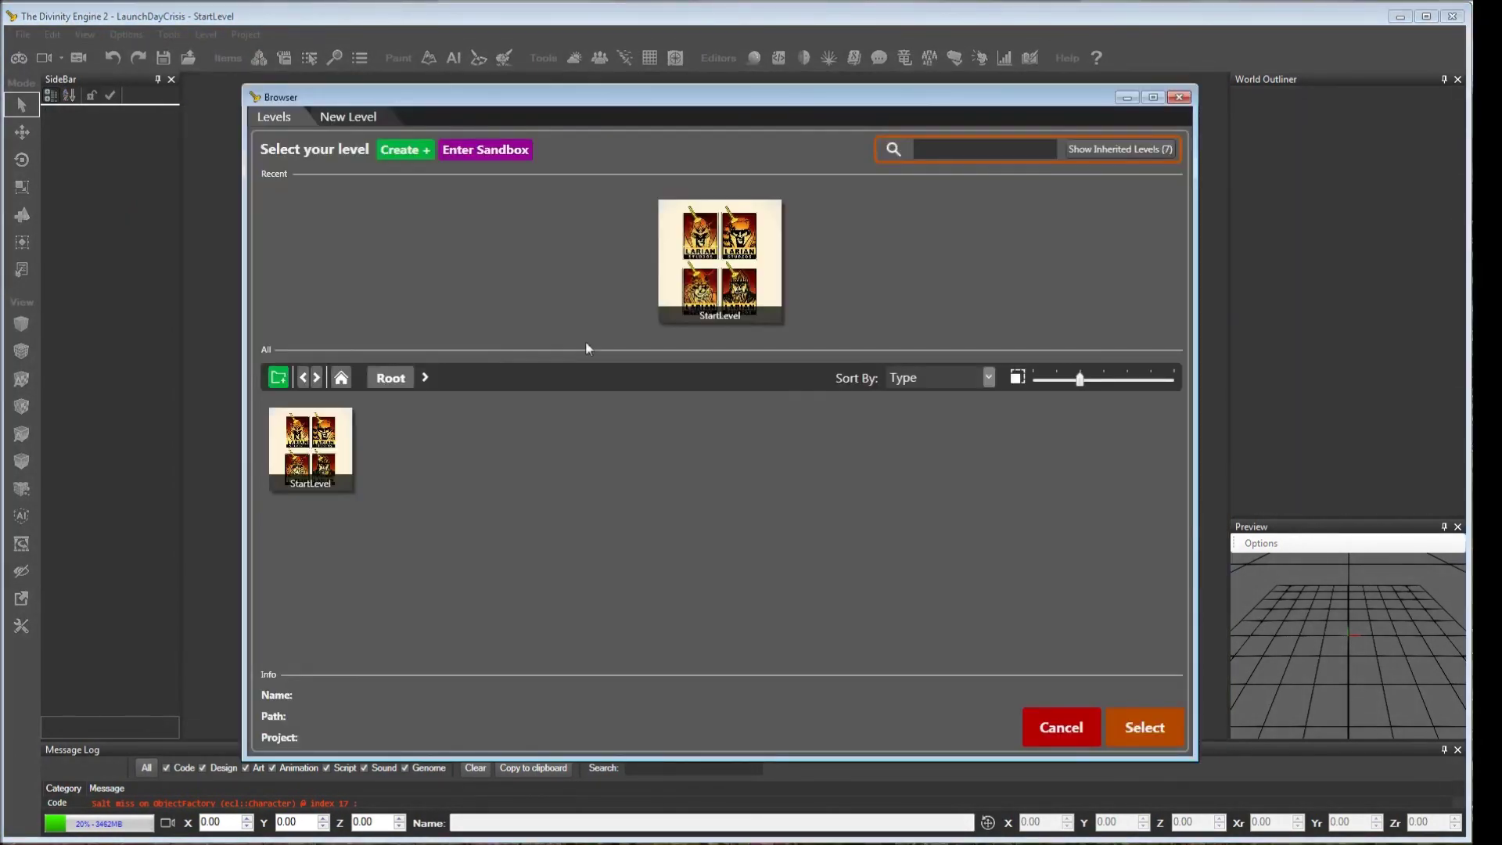
pyautogui.doubleClick(723, 283)
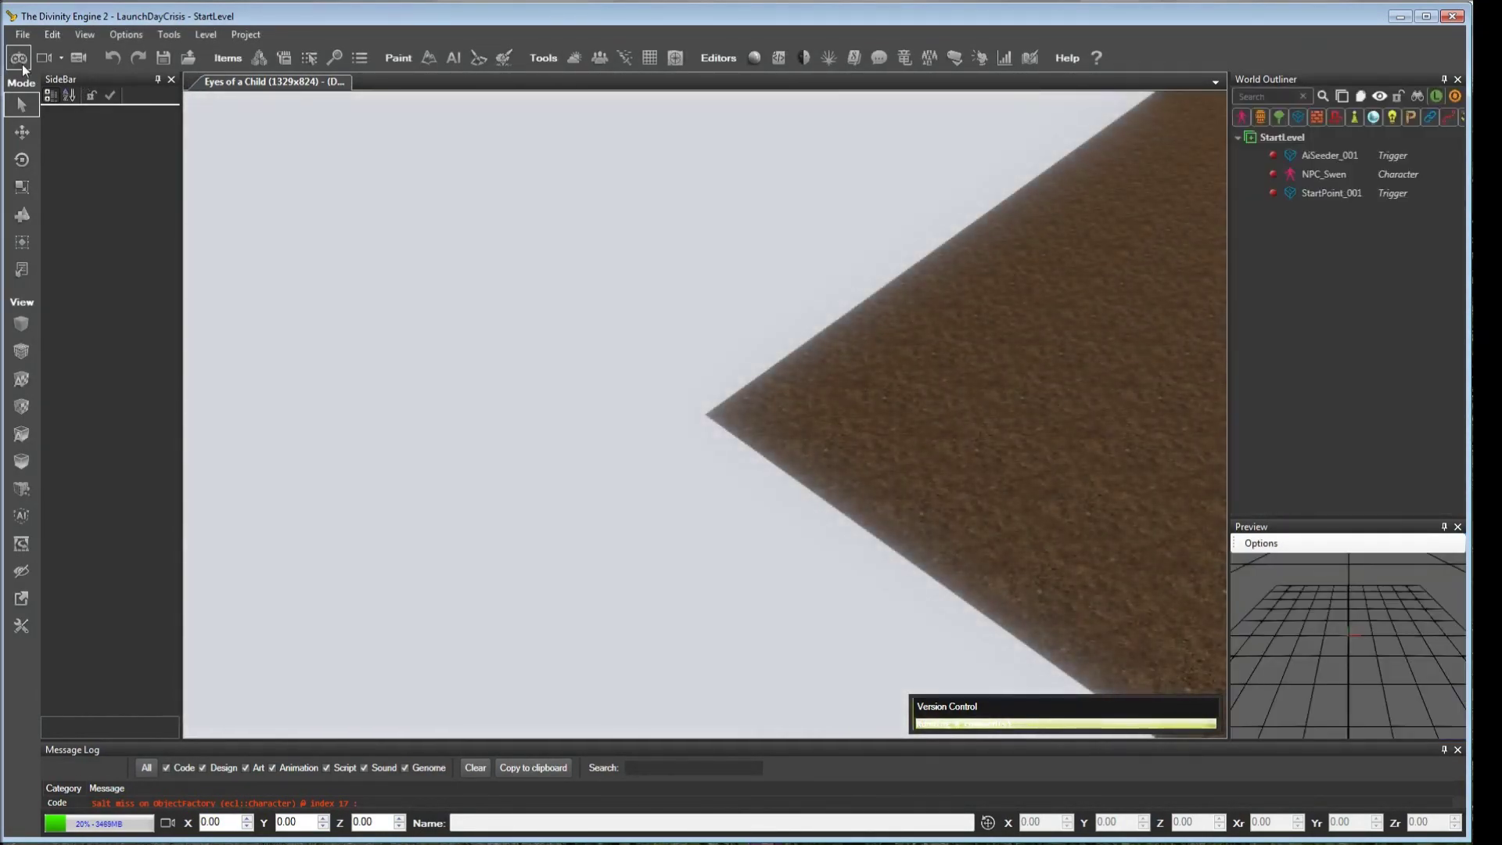
# Test the quest in game mode by answering Swen with "Of course! I can't think of a more urgent matter!" and checking the journal.
pyautogui.click(20, 61)
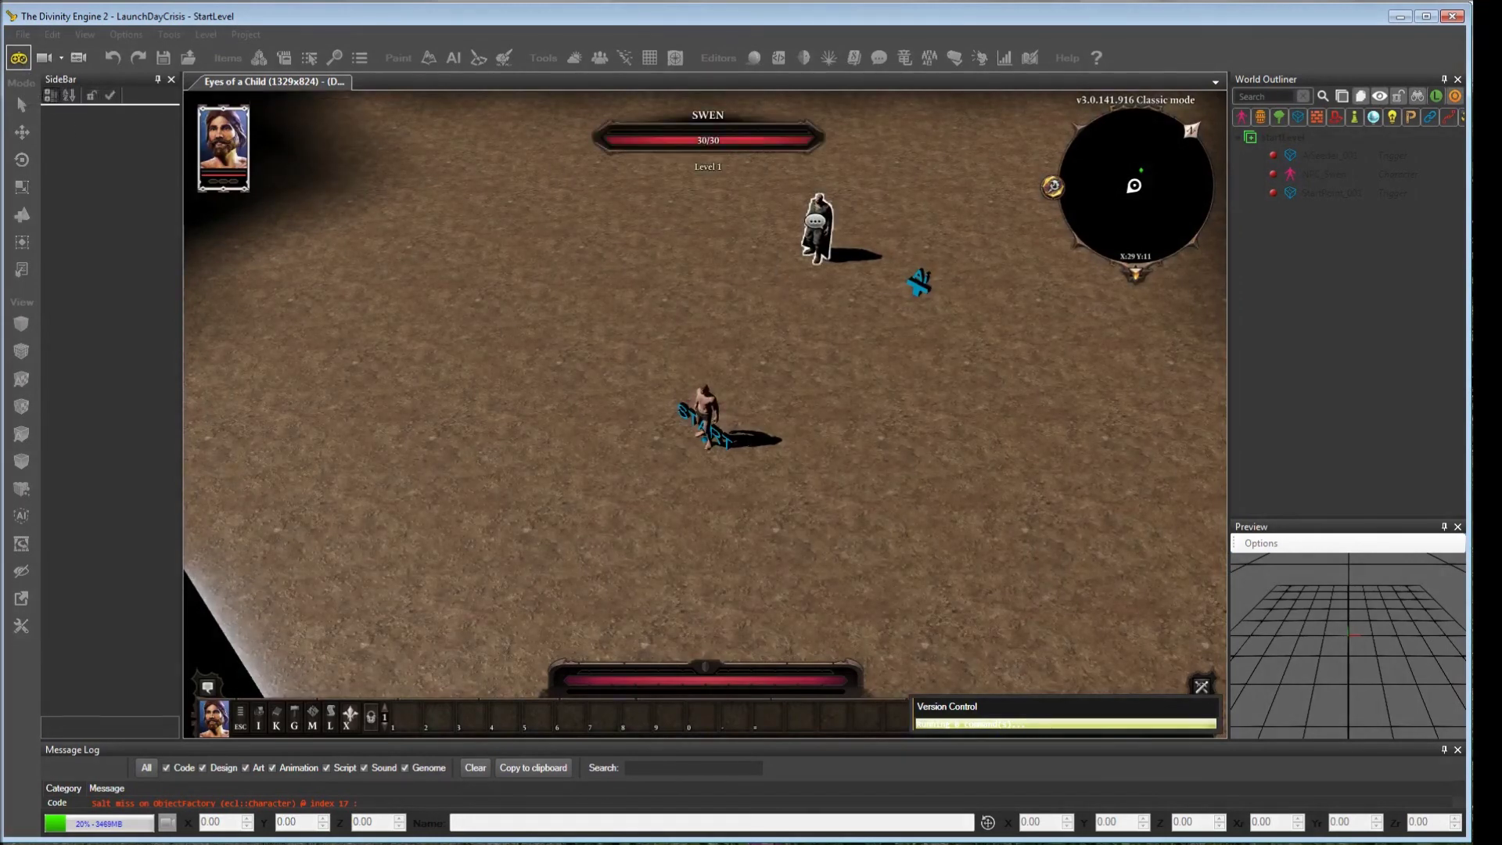
pyautogui.click(796, 293)
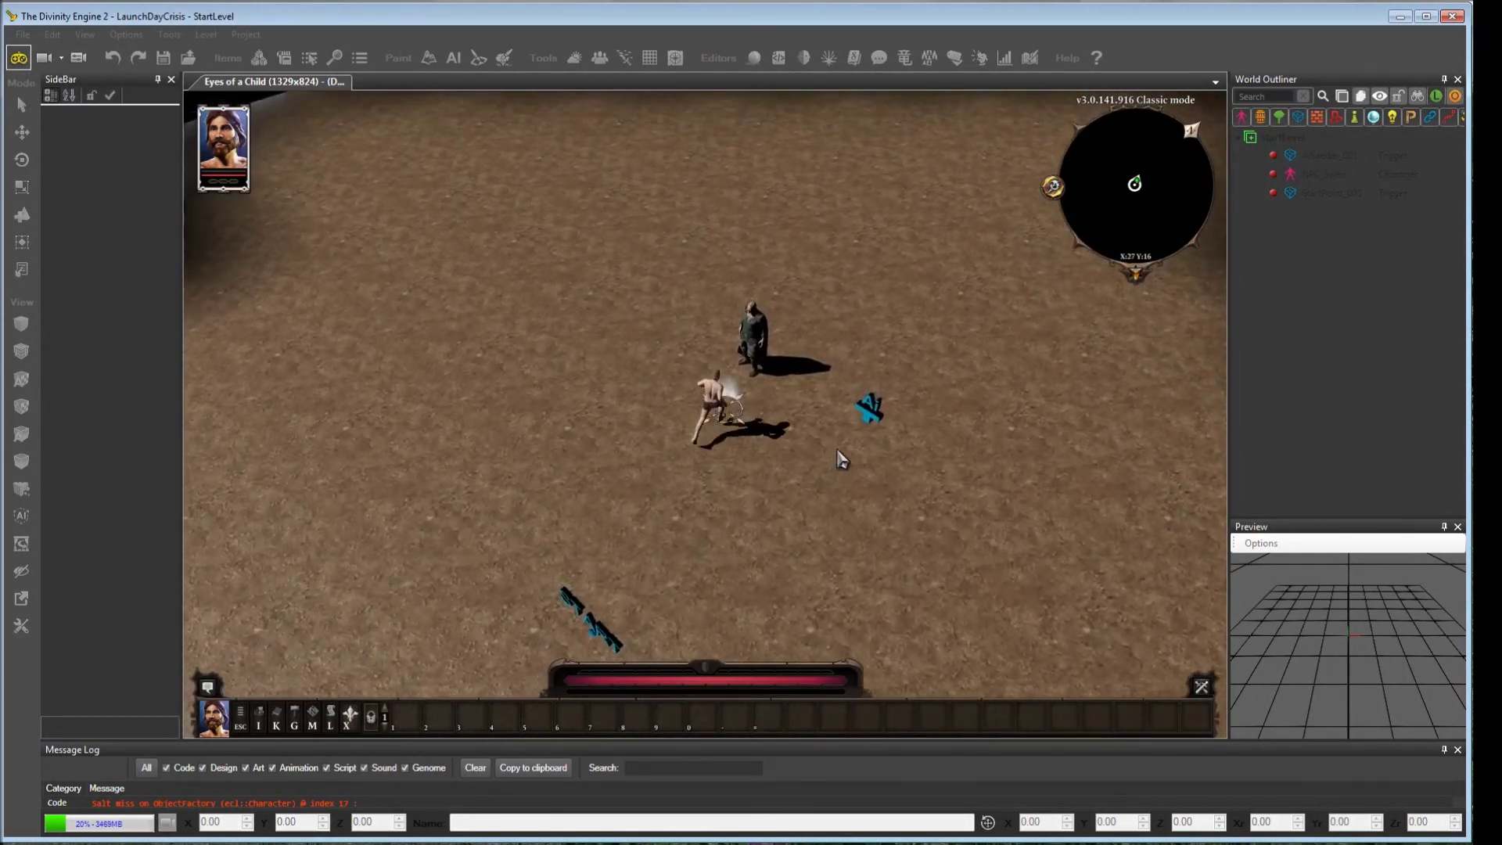
pyautogui.click(745, 372)
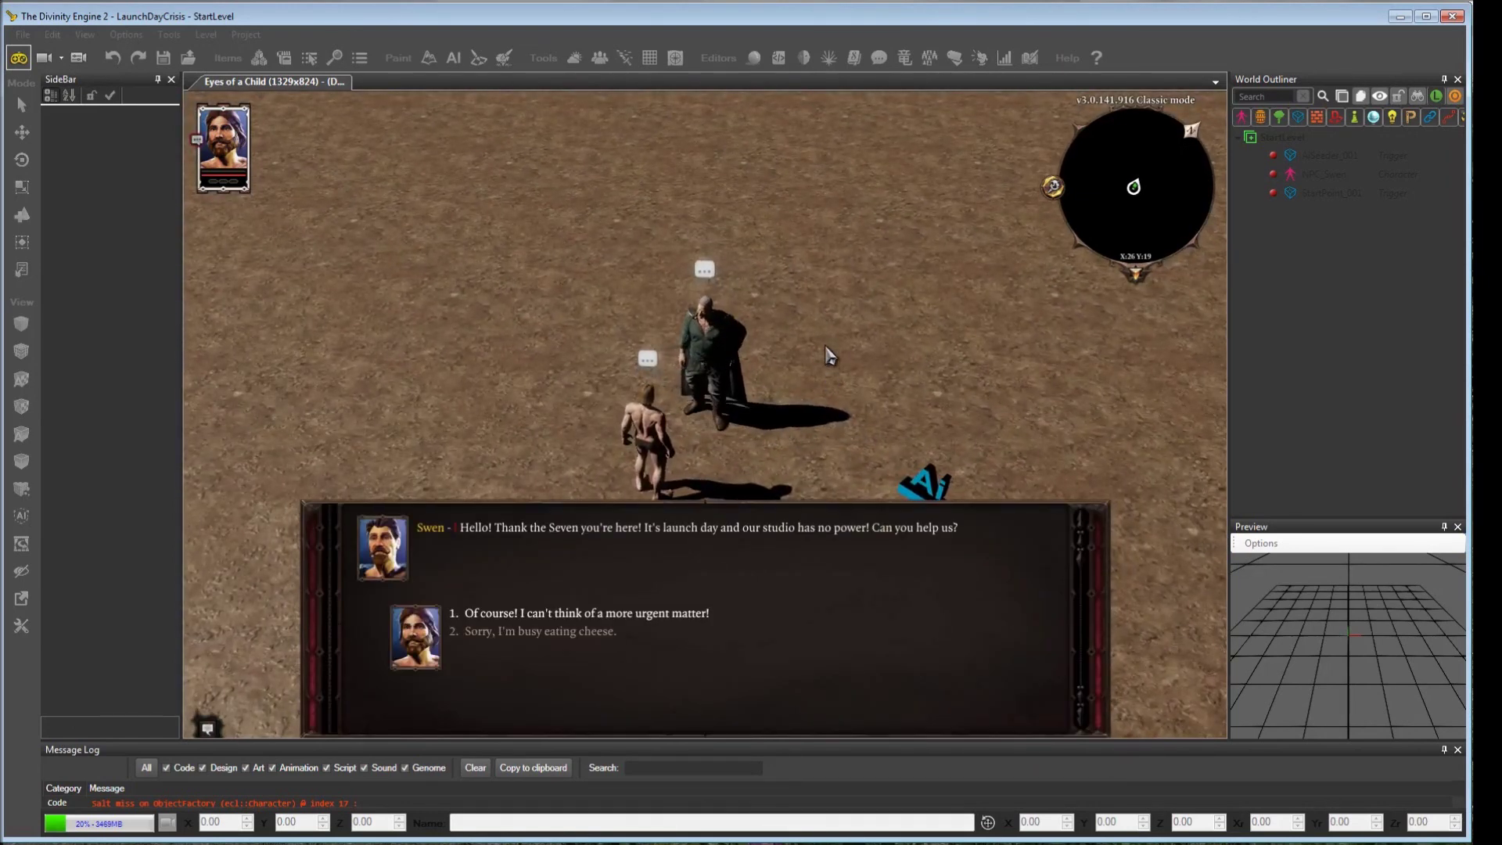
pyautogui.press('1')
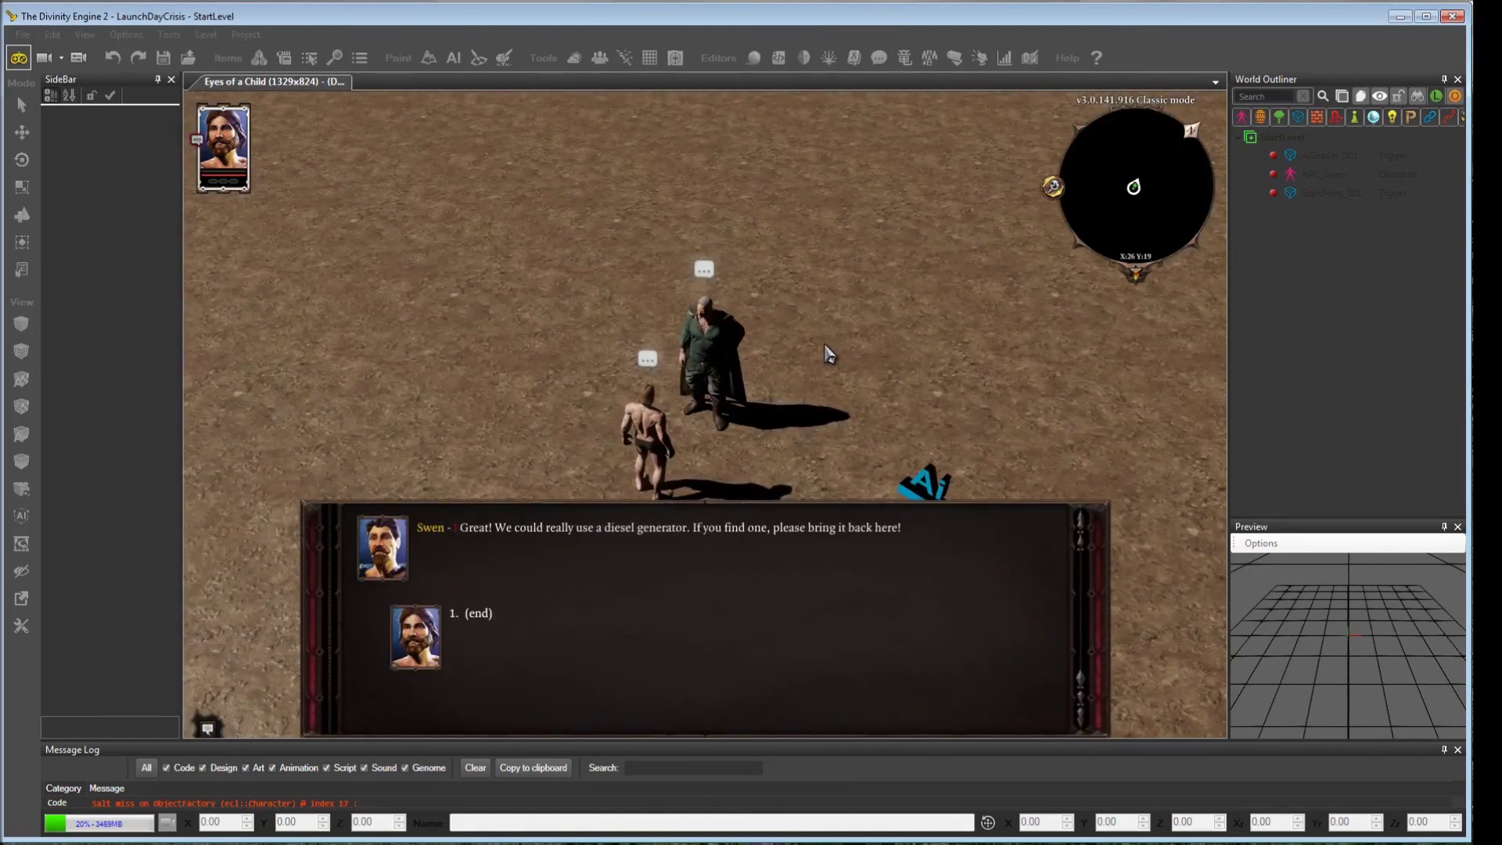
pyautogui.press('1')
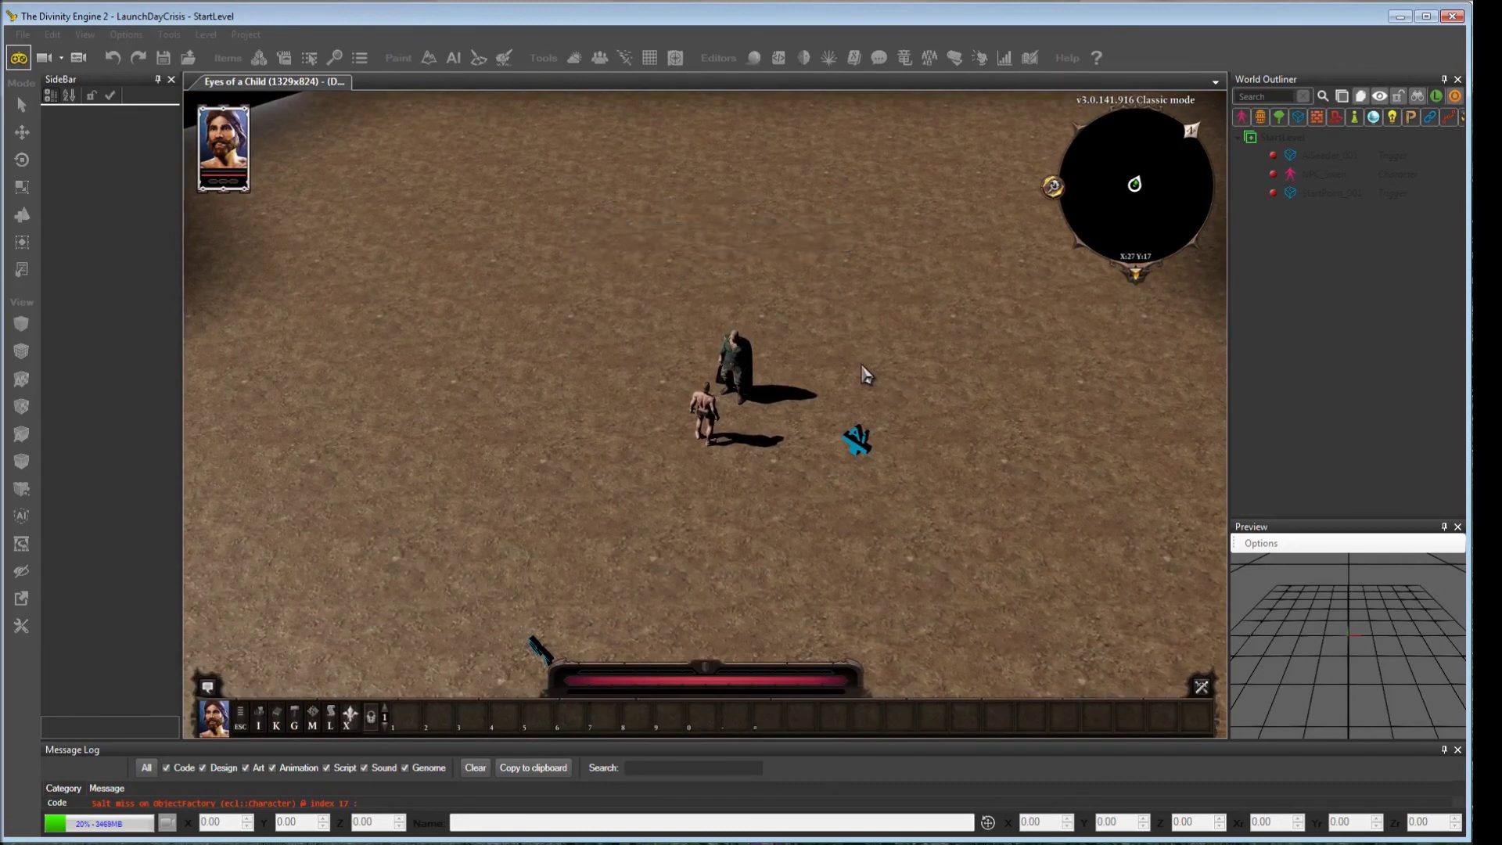
pyautogui.press('l')
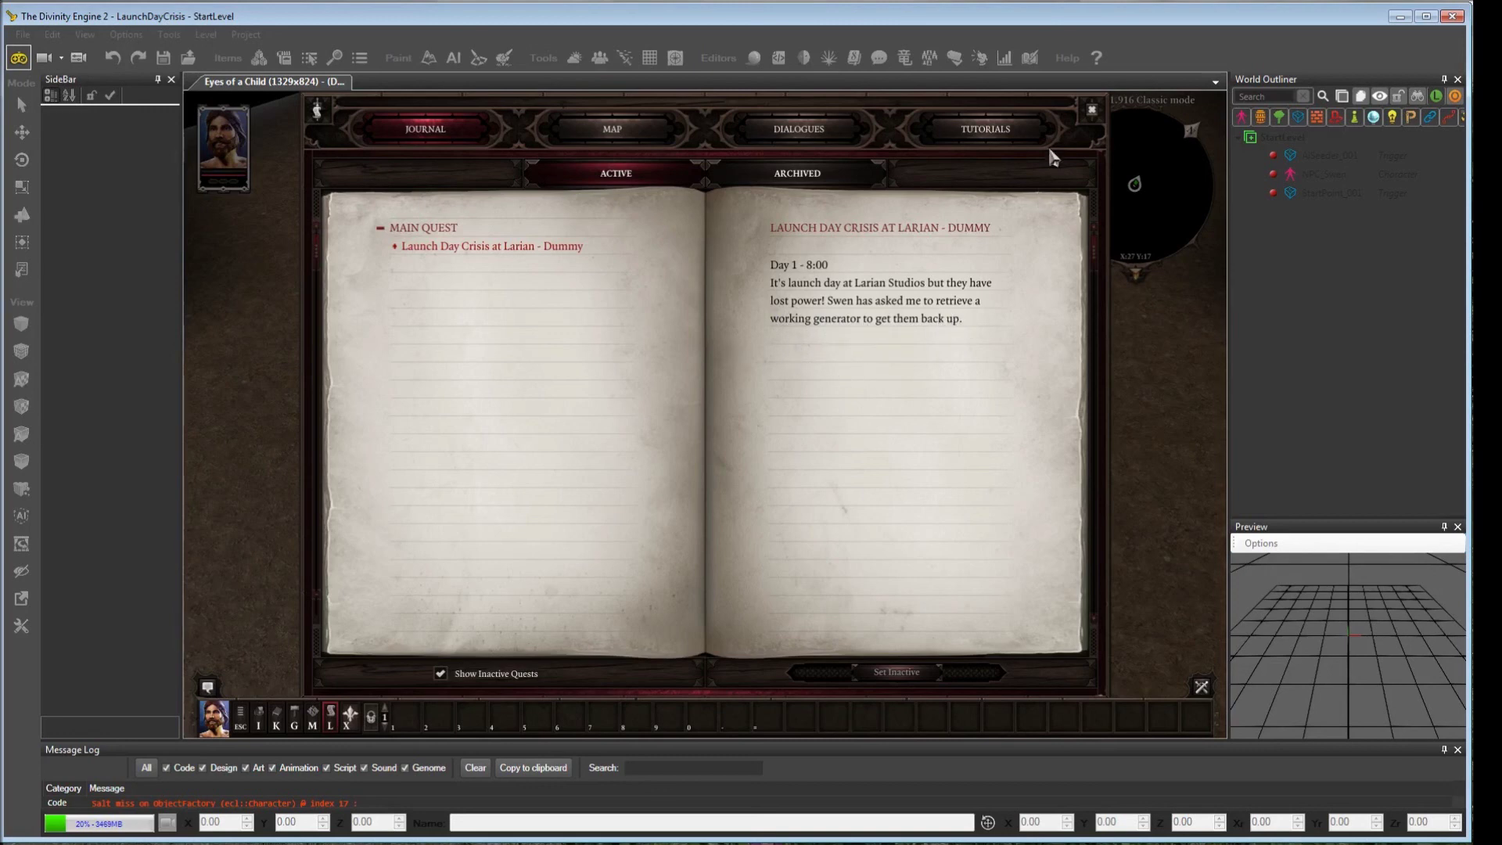
pyautogui.click(1095, 112)
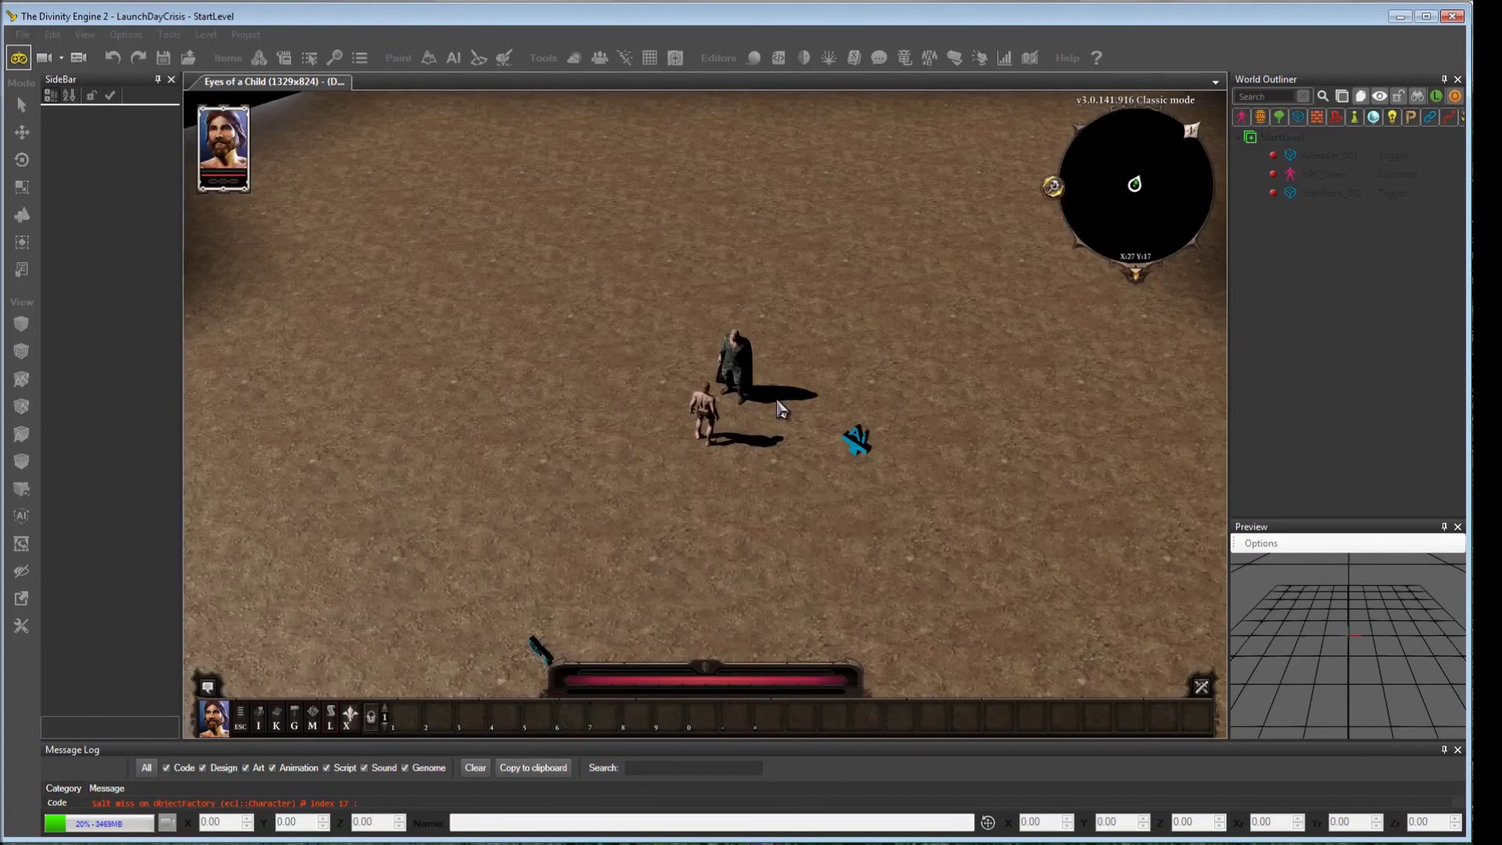